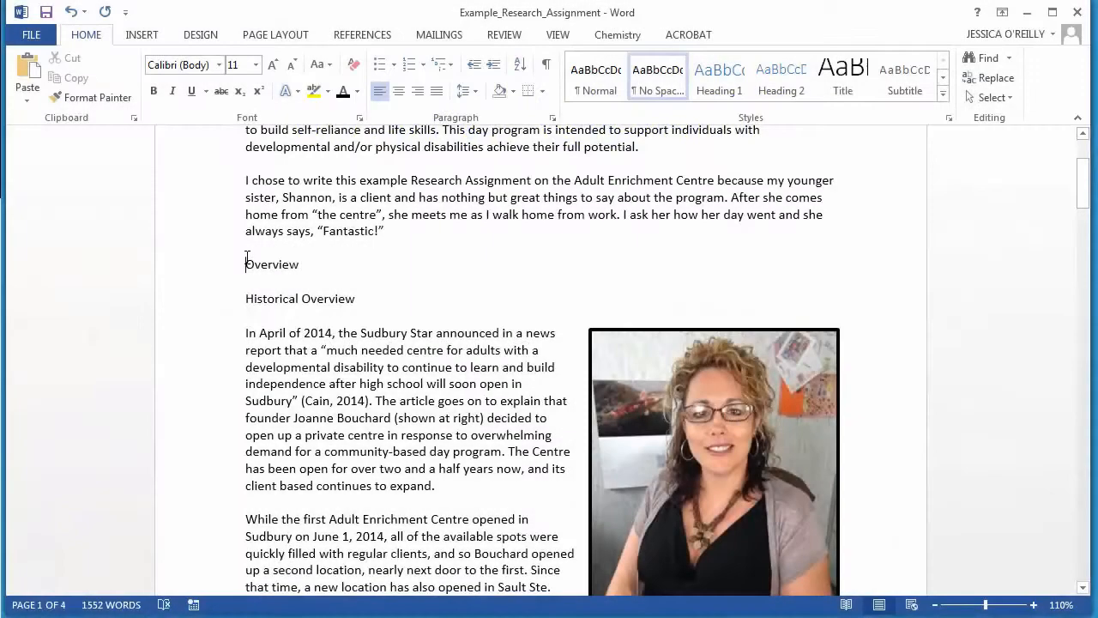
# Select the text from the Overview heading down through the Bouchard paragraph
pyautogui.hotkey('shift', 'Down')
pyautogui.hotkey('shift', 'Down')
pyautogui.hotkey('shift', 'Down')
pyautogui.hotkey('shift', 'Down')
pyautogui.hotkey('shift', 'Down')
pyautogui.hotkey('shift', 'Down')
pyautogui.hotkey('shift', 'Down')
pyautogui.hotkey('shift', 'Down')
pyautogui.hotkey('shift', 'Down')
pyautogui.hotkey('shift', 'Down')
pyautogui.hotkey('shift', 'Down')
pyautogui.hotkey('shift', 'Down')
pyautogui.hotkey('shift', 'Down')
pyautogui.hotkey('shift', 'Down')
pyautogui.hotkey('shift', 'Down')
pyautogui.hotkey('shift', 'Down')
pyautogui.hotkey('shift', 'Down')
pyautogui.hotkey('shift', 'Down')
pyautogui.hotkey('shift', 'Down')
pyautogui.hotkey('shift', 'Down')
pyautogui.hotkey('shift', 'Down')
pyautogui.hotkey('shift', 'Down')
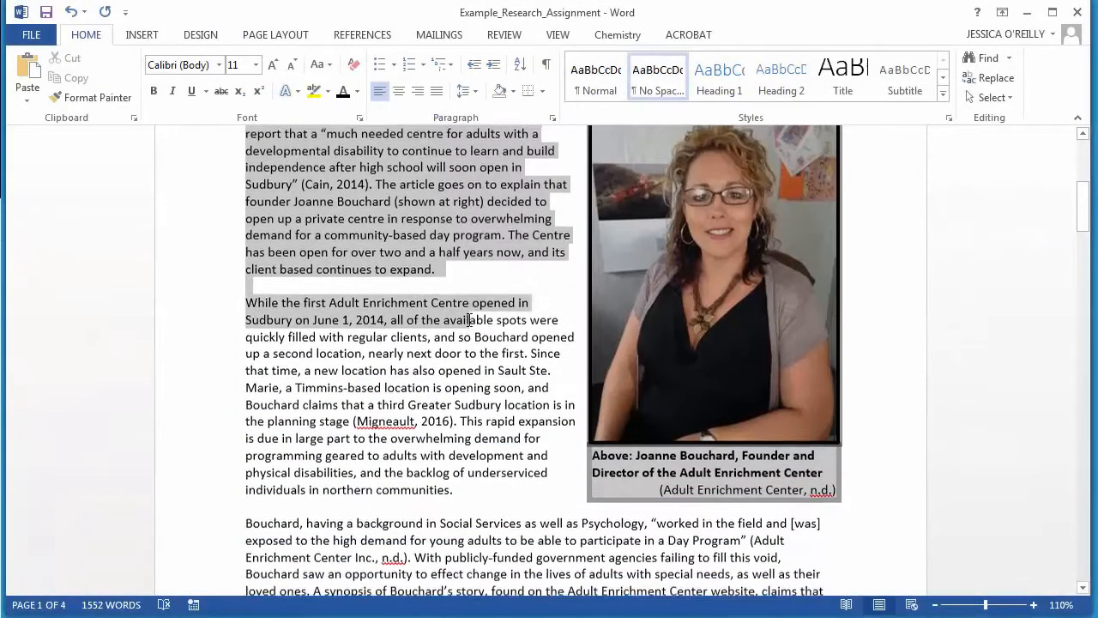
pyautogui.hotkey('shift', 'Down')
pyautogui.hotkey('shift', 'Down')
pyautogui.hotkey('shift', 'Down')
pyautogui.hotkey('shift', 'Down')
pyautogui.hotkey('shift', 'Down')
pyautogui.hotkey('shift', 'Down')
pyautogui.hotkey('shift', 'Down')
pyautogui.hotkey('shift', 'Down')
pyautogui.hotkey('shift', 'Down')
pyautogui.hotkey('shift', 'Down')
pyautogui.hotkey('shift', 'Down')
pyautogui.hotkey('shift', 'Down')
pyautogui.hotkey('shift', 'Down')
pyautogui.hotkey('shift', 'Down')
pyautogui.hotkey('shift', 'Down')
pyautogui.hotkey('shift', 'Down')
pyautogui.hotkey('shift', 'Down')
pyautogui.hotkey('shift', 'Down')
pyautogui.hotkey('shift', 'Down')
pyautogui.hotkey('shift', 'Down')
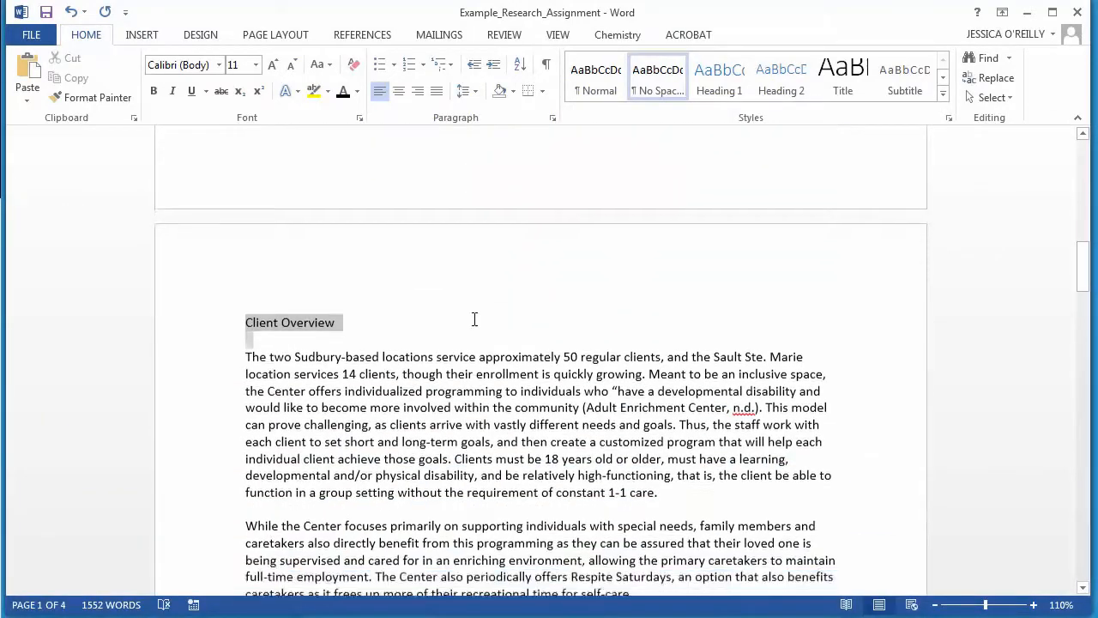
# Extend the selection through Vision and Long-Term Goals to read the Overview's 813 words
pyautogui.moveTo(474, 319); pyautogui.dragTo(663, 388)
pyautogui.moveTo(689, 439); pyautogui.dragTo(733, 523)
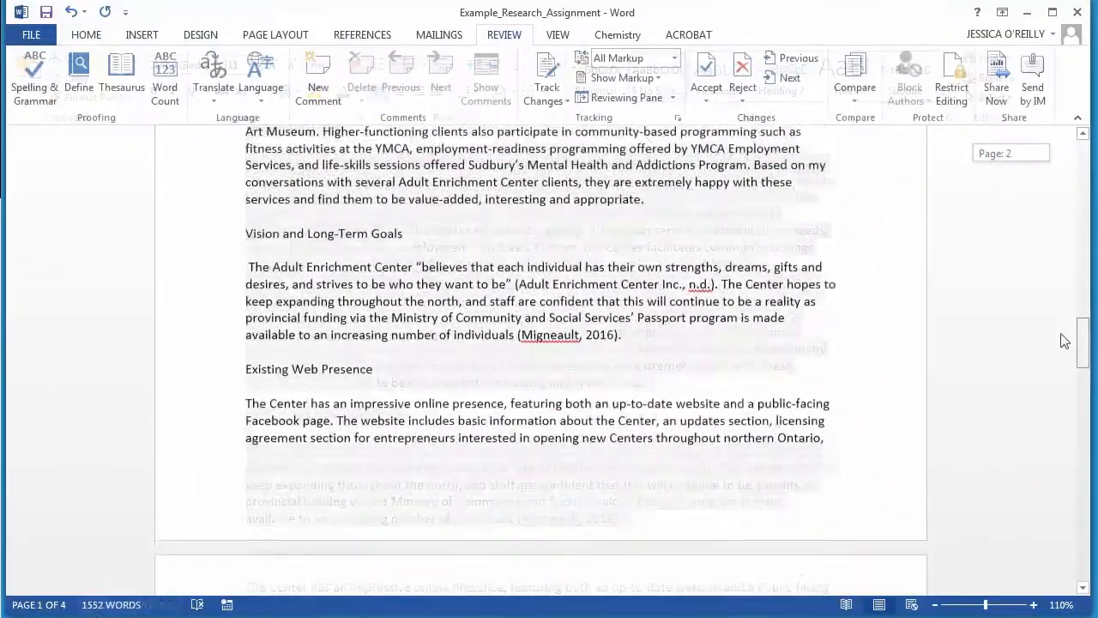
pyautogui.scroll(-3, 1064, 357)
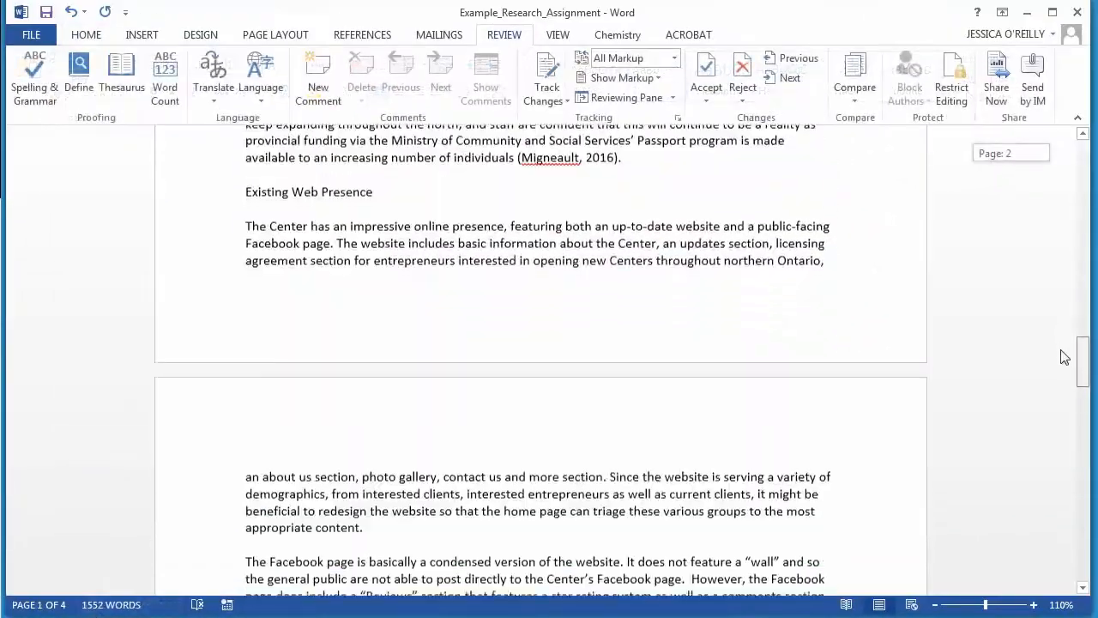
pyautogui.moveTo(1064, 357); pyautogui.dragTo(1064, 359)
# Select the Existing Web Presence text and get its Word Count: 422 words
pyautogui.moveTo(241, 160); pyautogui.dragTo(602, 485)
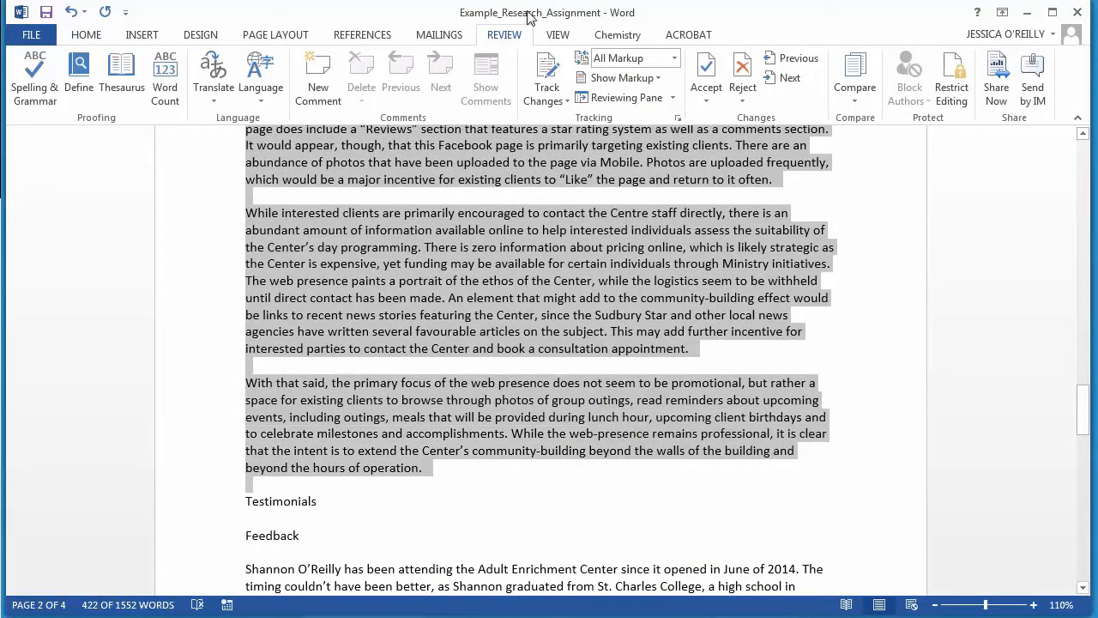
pyautogui.click(164, 84)
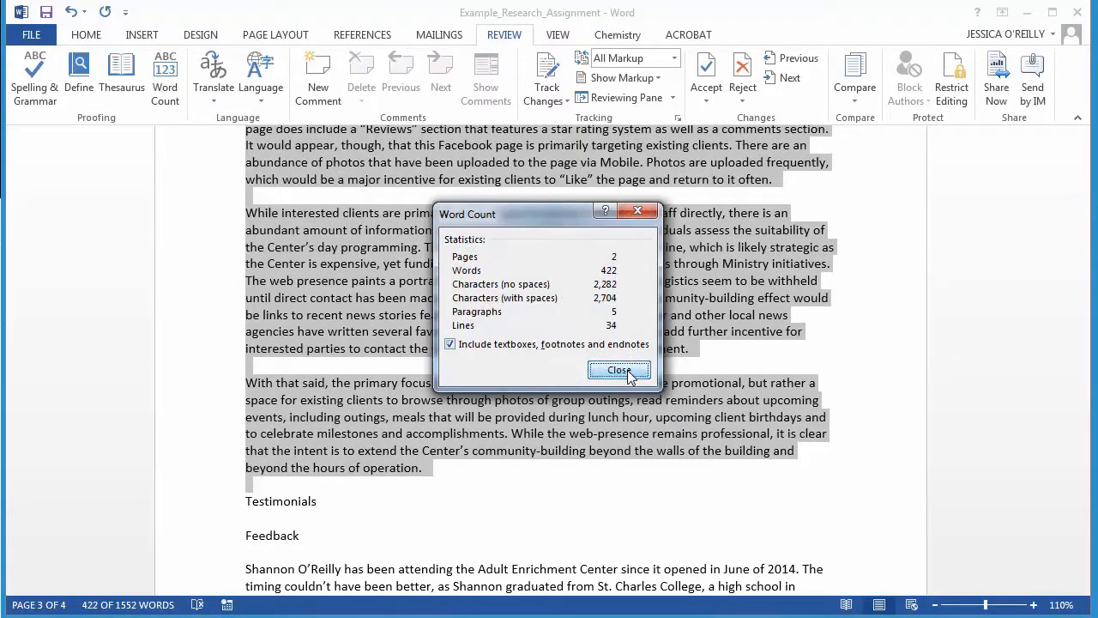
pyautogui.click(629, 376)
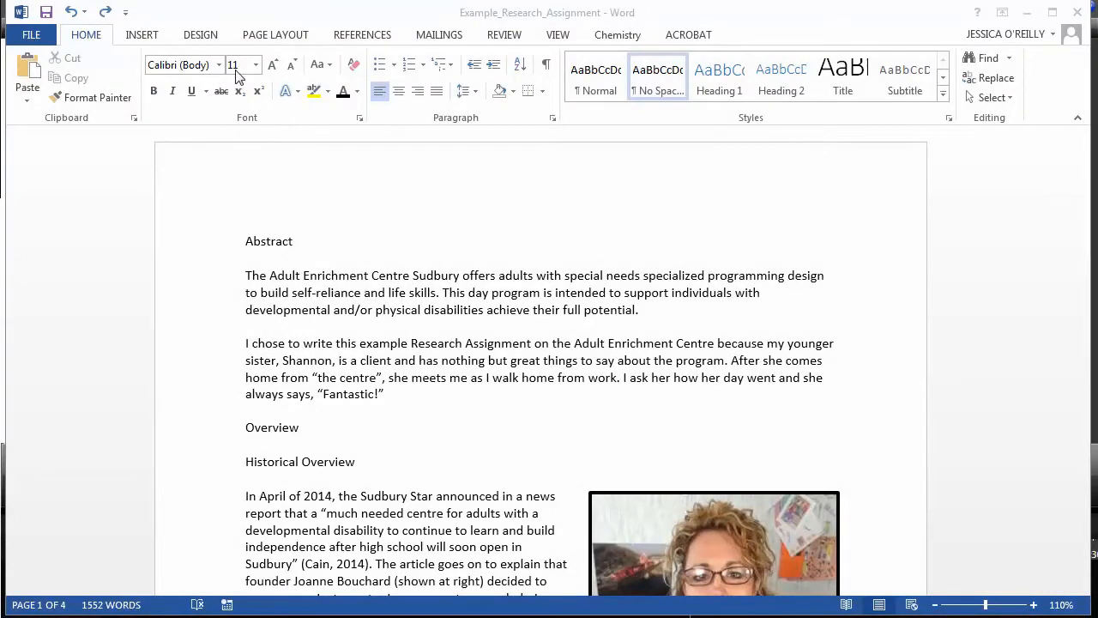
# Select the whole document and set it to Times New Roman, 12 pt
pyautogui.click(993, 97)
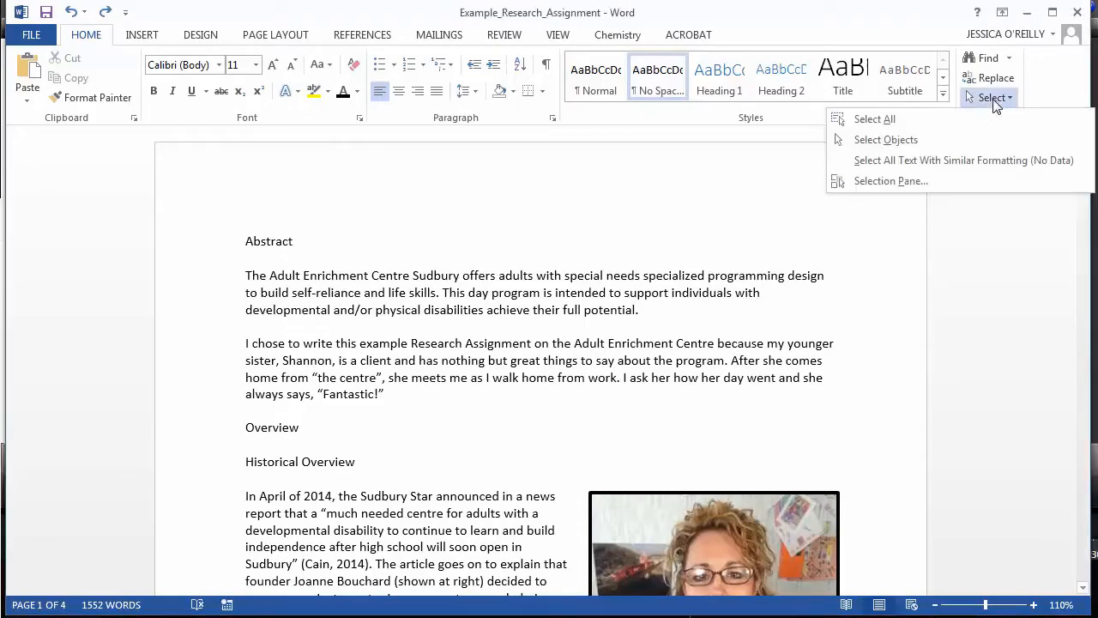
pyautogui.click(892, 121)
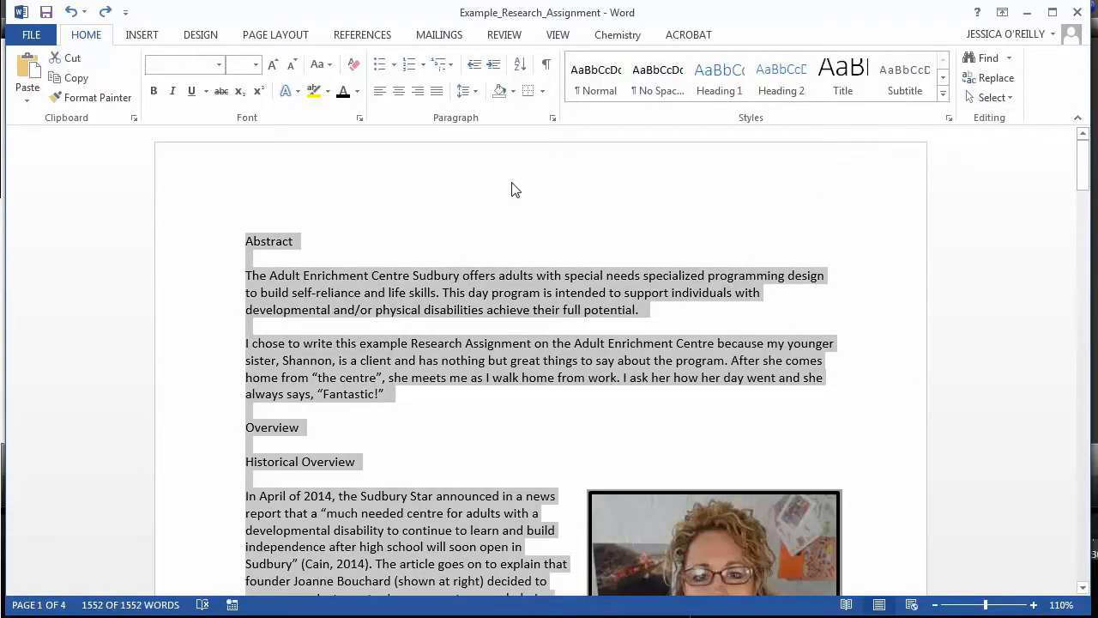
pyautogui.click(219, 64)
pyautogui.moveTo(378, 109); pyautogui.dragTo(376, 585)
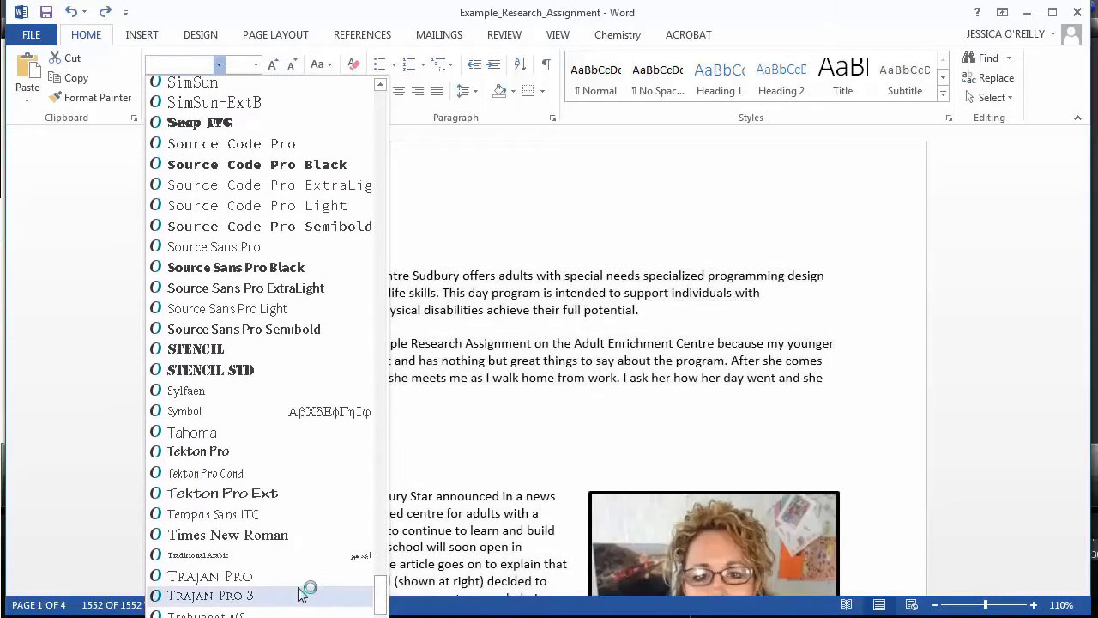
pyautogui.click(231, 534)
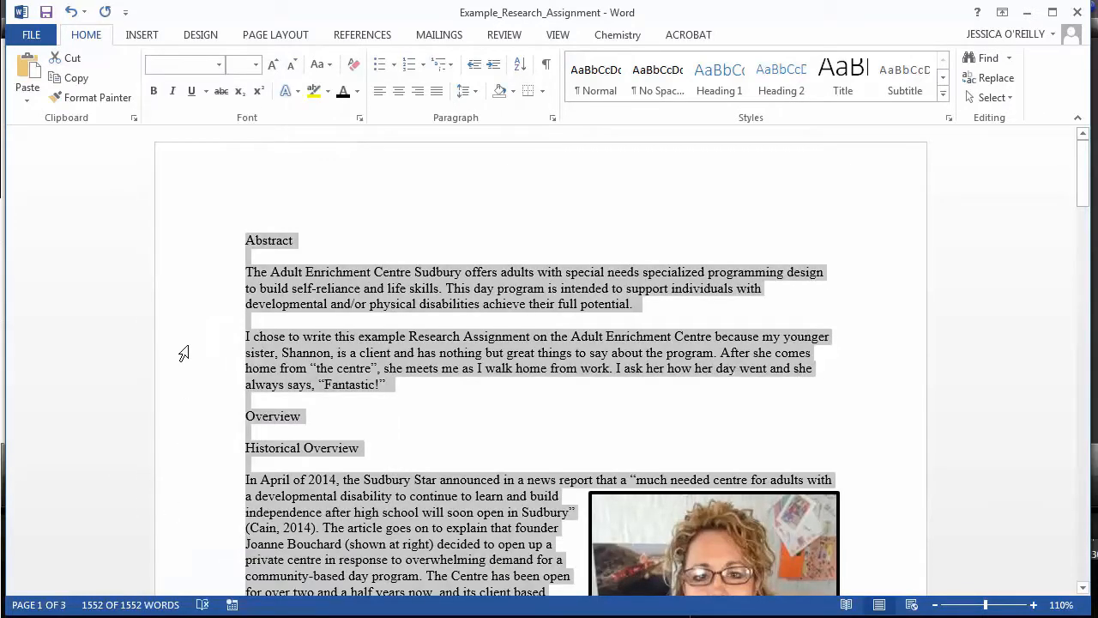
pyautogui.click(255, 64)
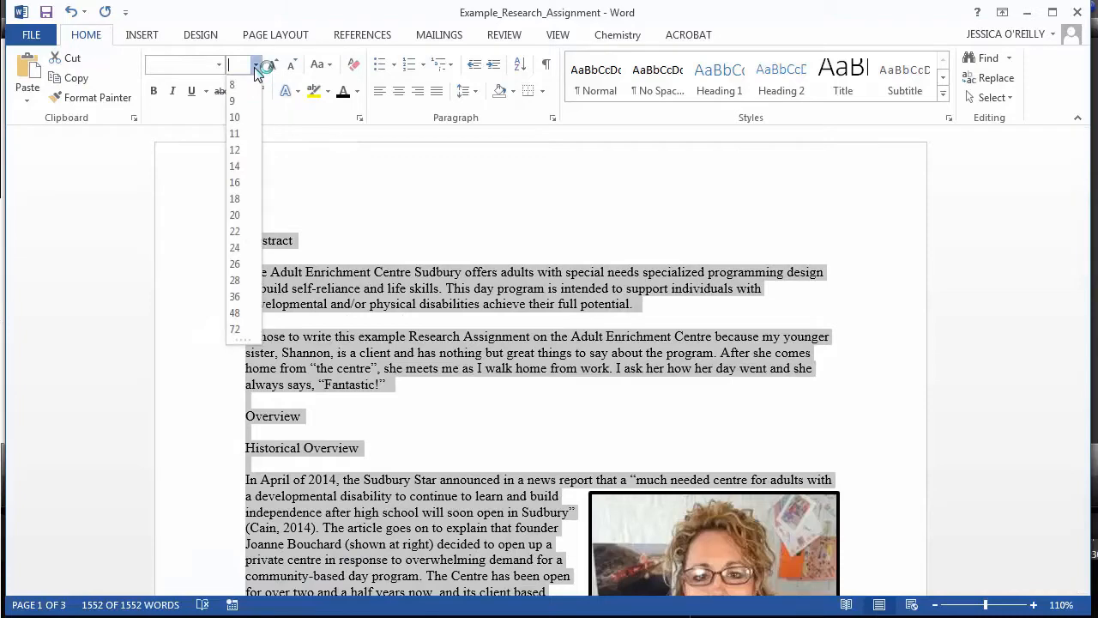
pyautogui.click(233, 151)
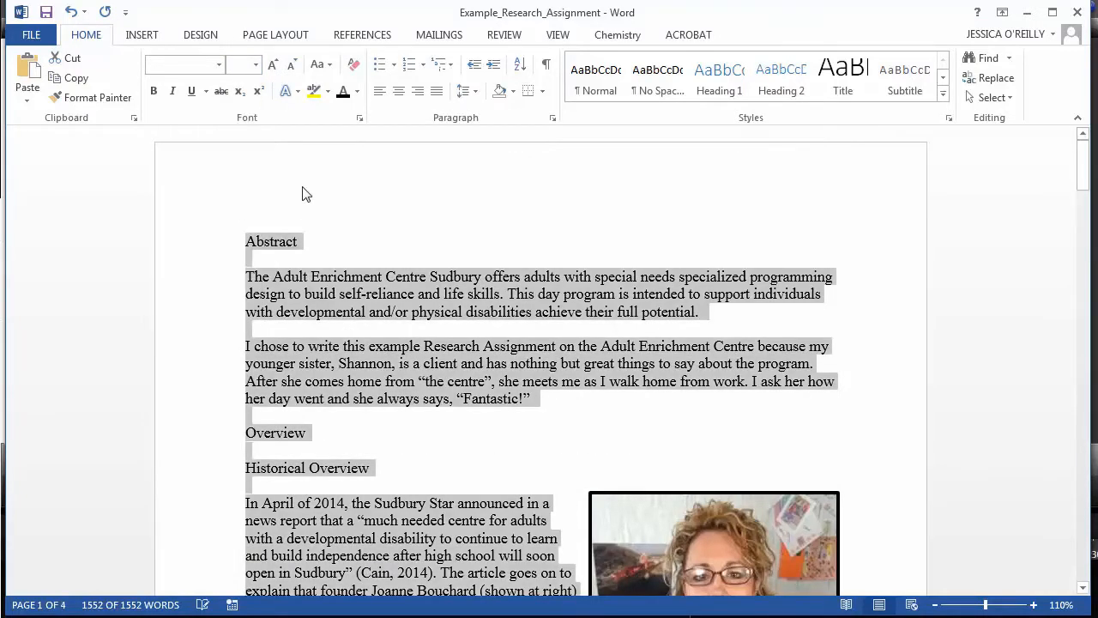
pyautogui.scroll(-8, 601, 343)
pyautogui.click(654, 394)
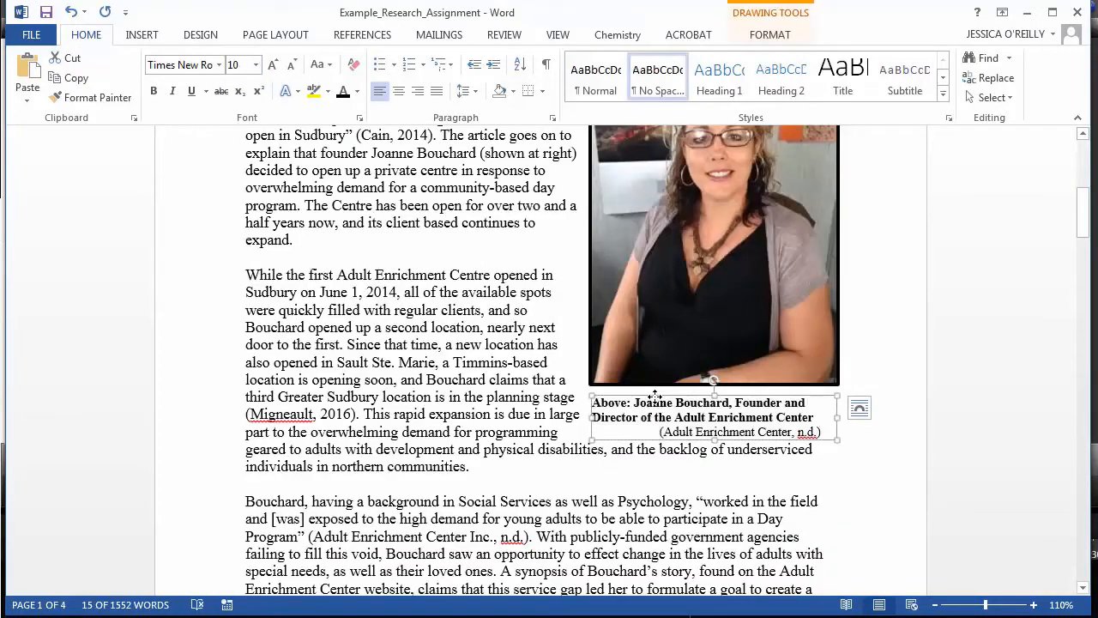
# Nudge the photo caption up and slightly right so it sits under the picture
pyautogui.press('Up')
pyautogui.press('Up')
pyautogui.press('Up')
pyautogui.press('Up')
pyautogui.press('Up')
pyautogui.press('Up')
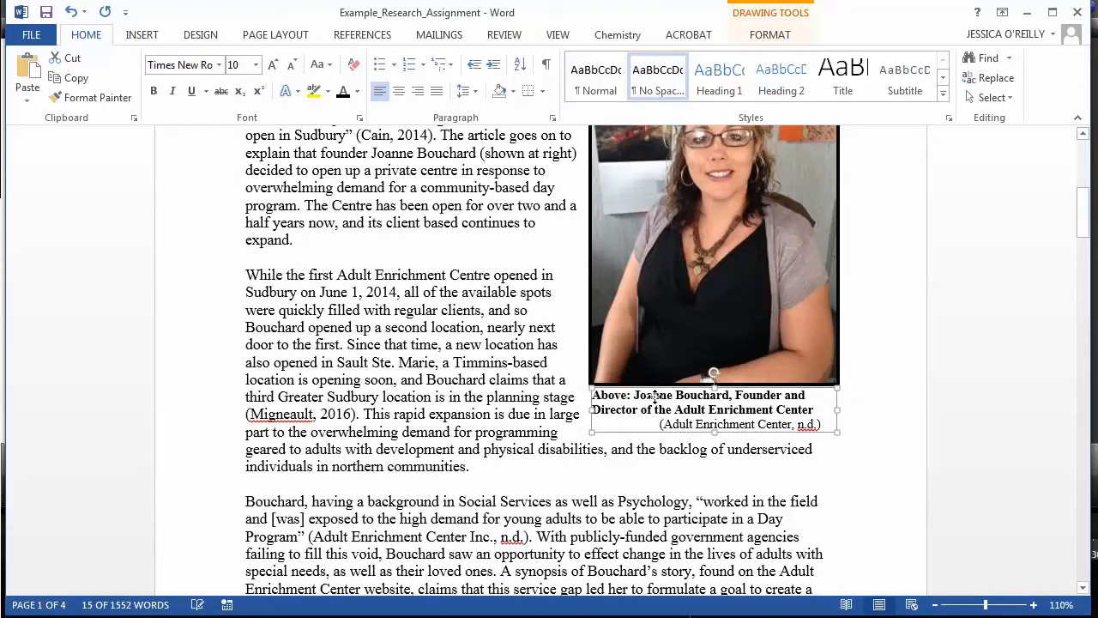
pyautogui.press('Right')
pyautogui.press('Right')
pyautogui.press('Right')
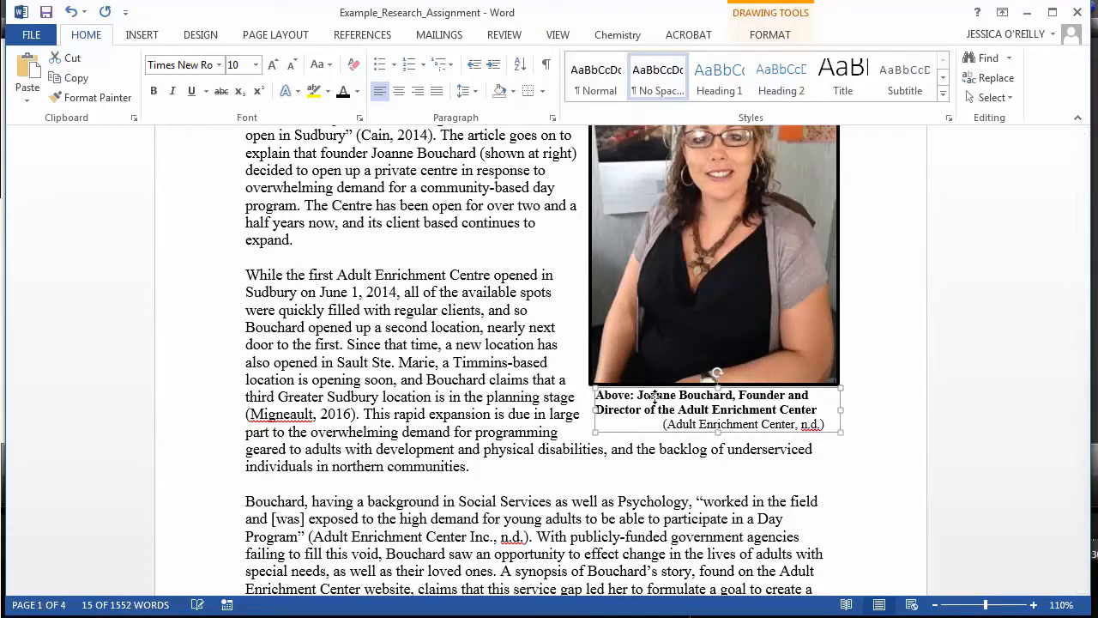
pyautogui.click(665, 439)
# Modify the Normal style to use Times New Roman at 12 pt
pyautogui.rightClick(594, 94)
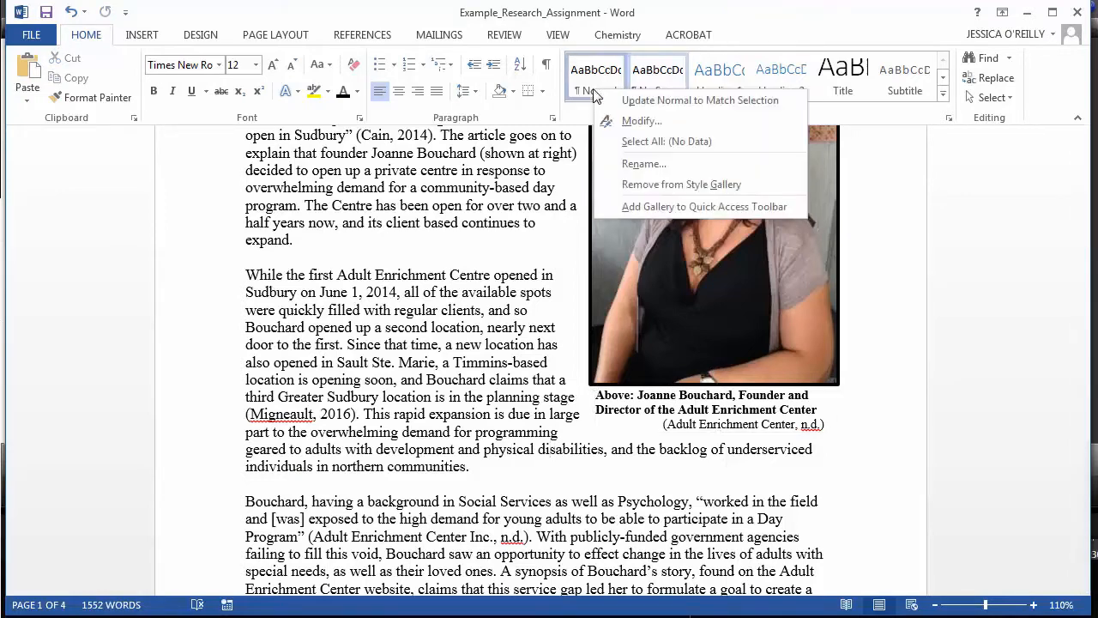
pyautogui.click(639, 129)
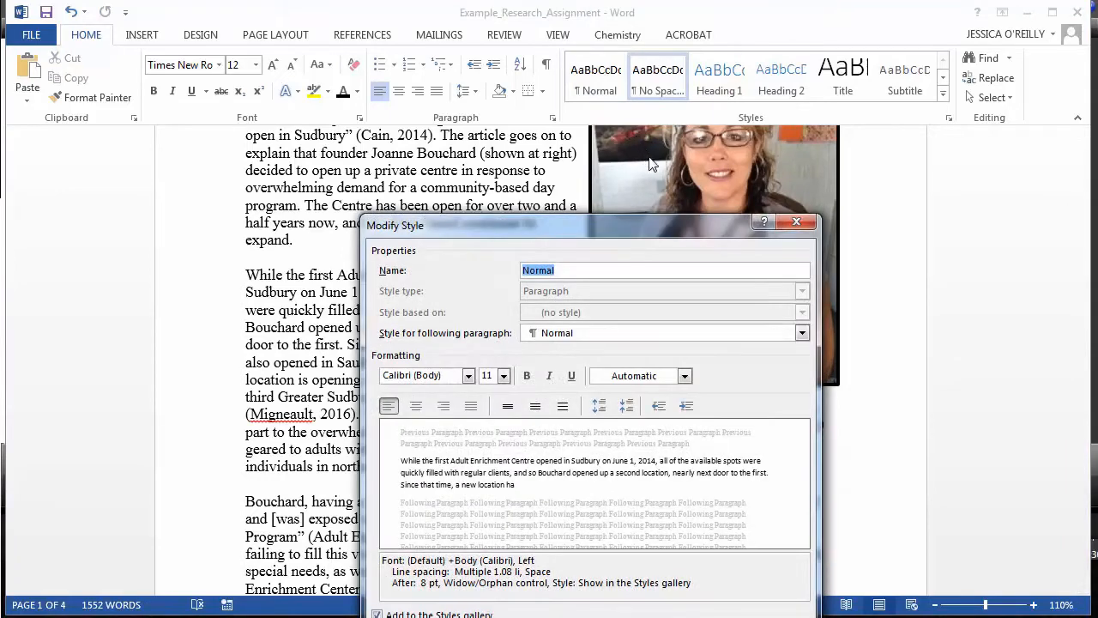
pyautogui.click(468, 376)
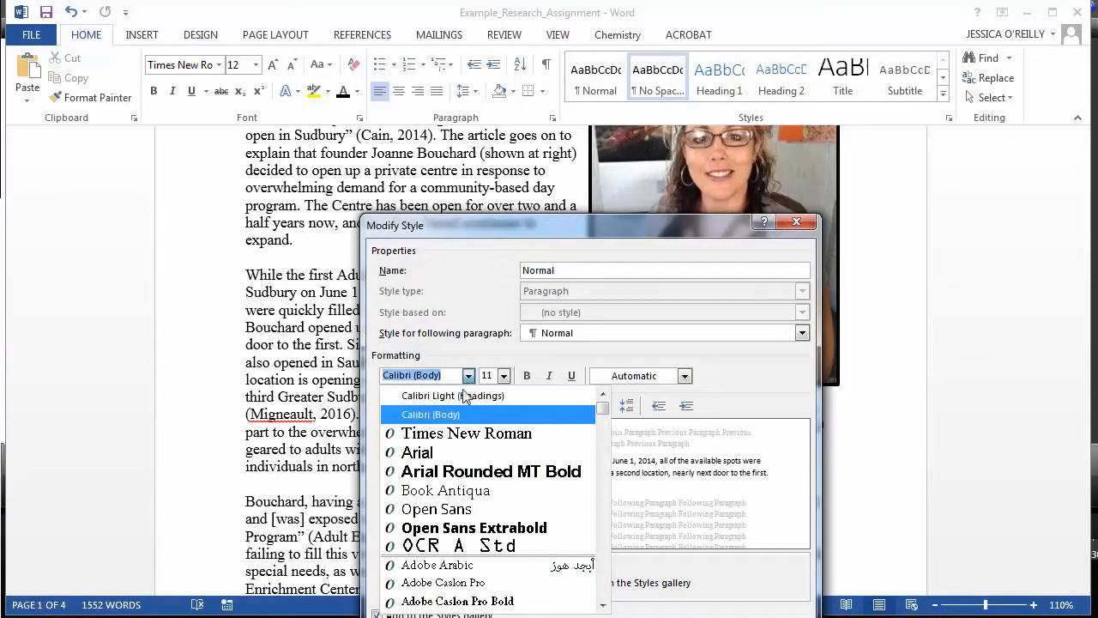
pyautogui.click(455, 434)
pyautogui.click(504, 381)
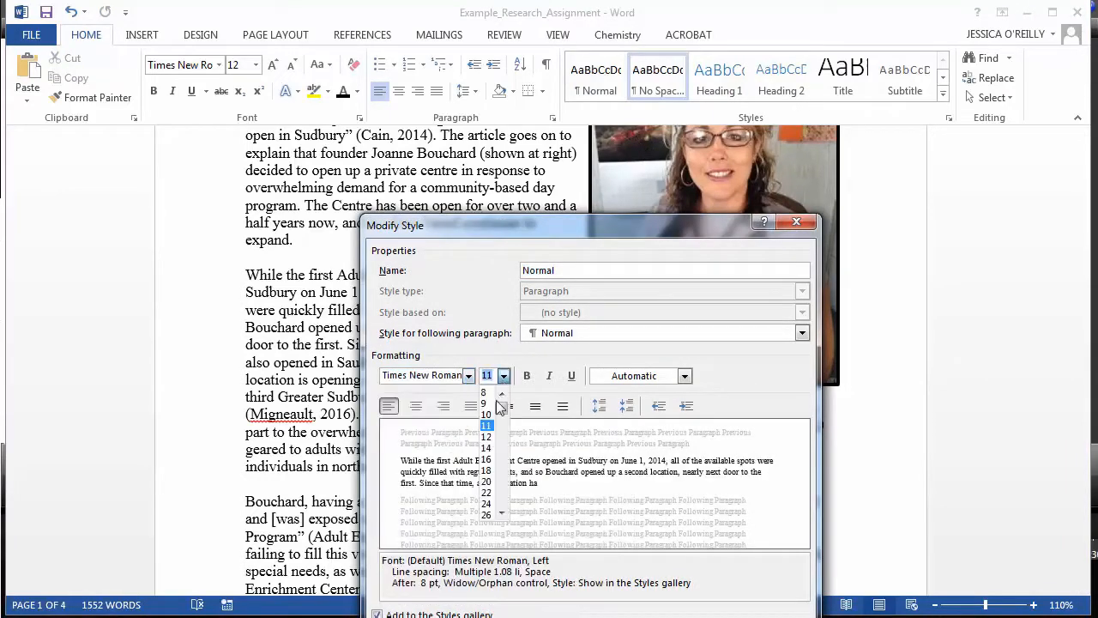
pyautogui.click(491, 442)
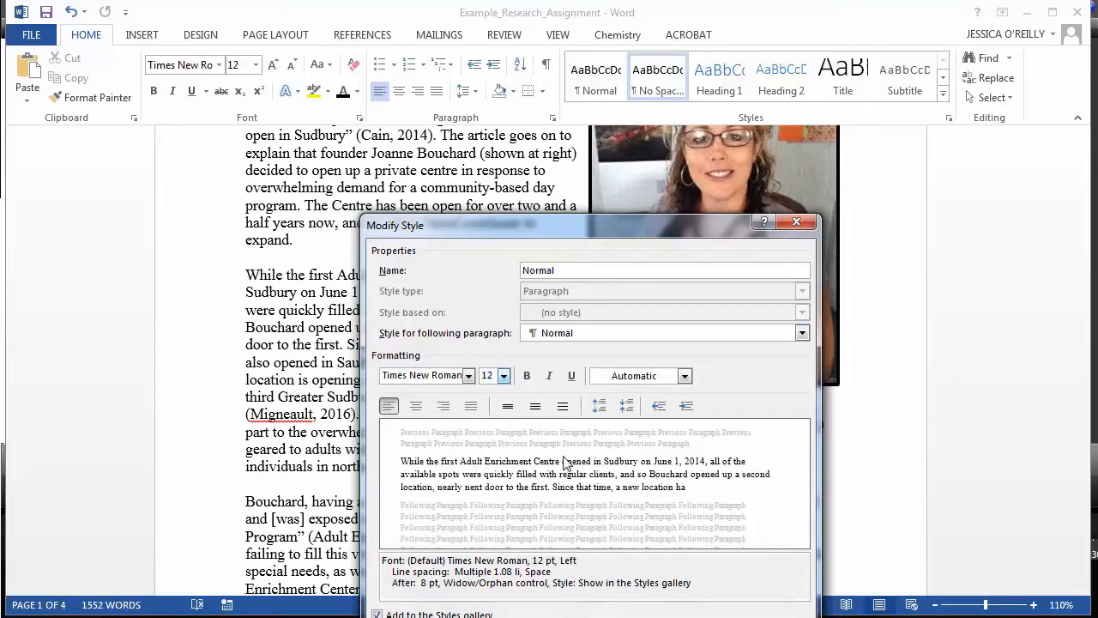
pyautogui.click(709, 617)
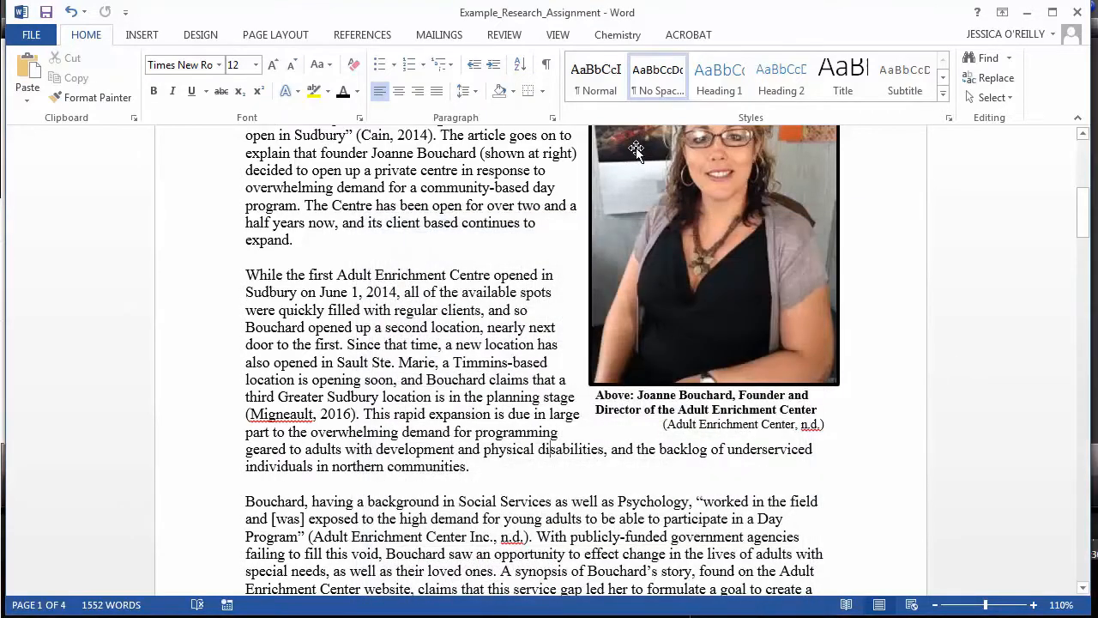
# Modify the No Spacing style to Times New Roman, size 12
pyautogui.rightClick(657, 91)
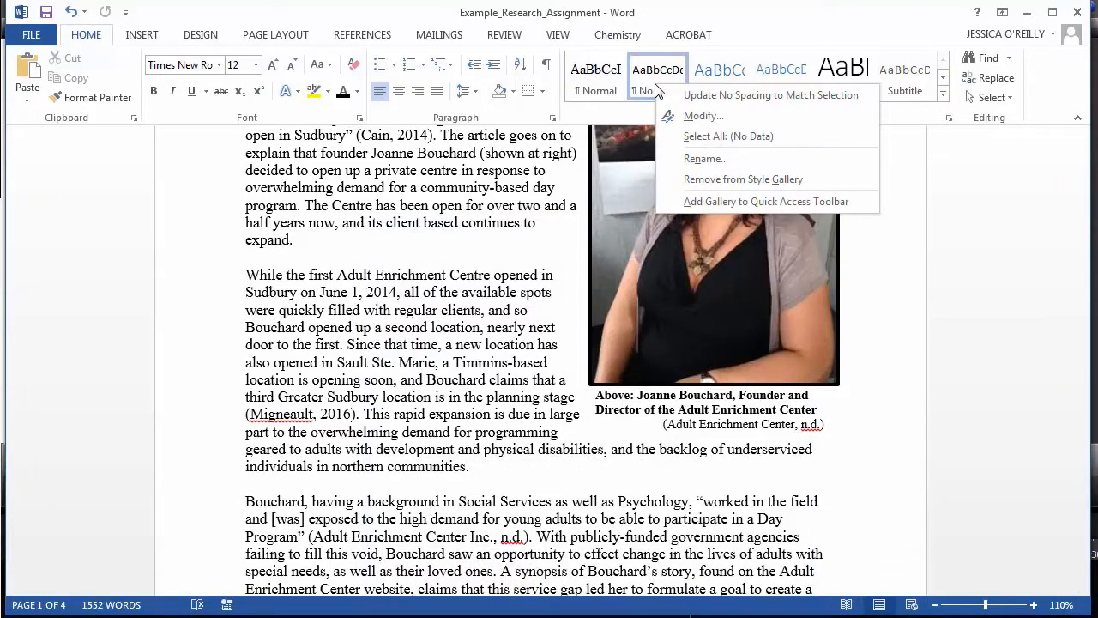
pyautogui.click(704, 116)
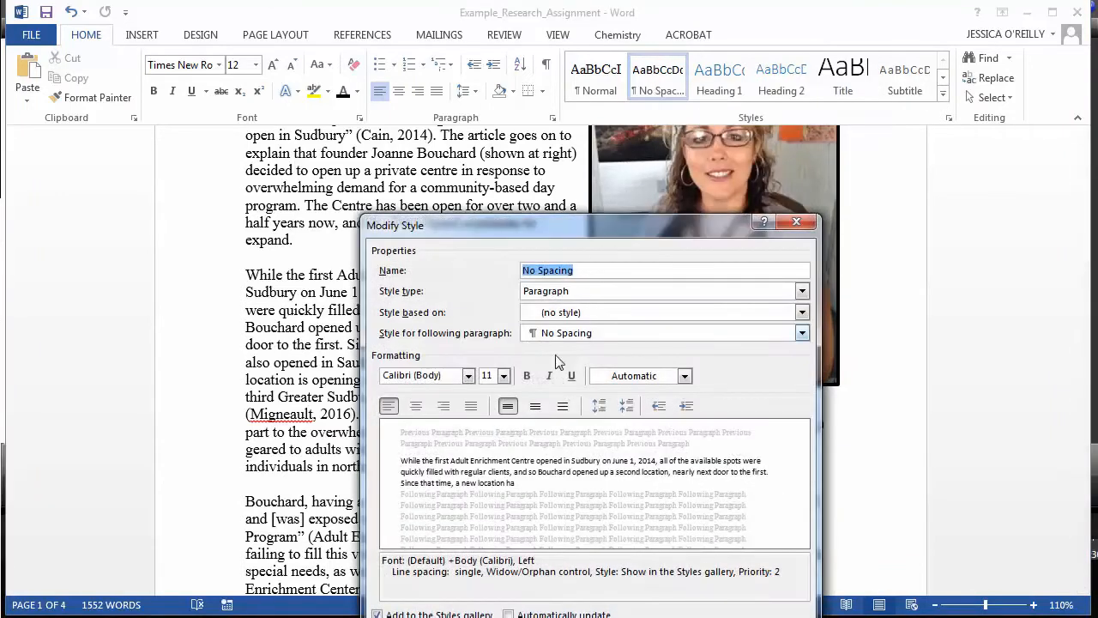
pyautogui.click(456, 376)
pyautogui.click(468, 376)
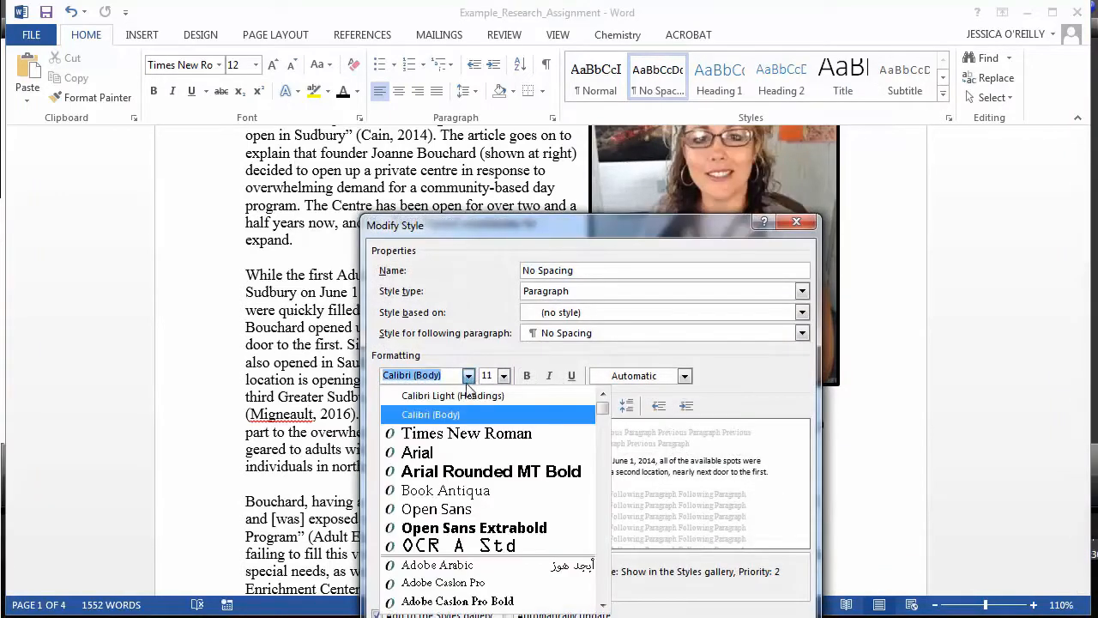
pyautogui.click(451, 468)
pyautogui.click(503, 376)
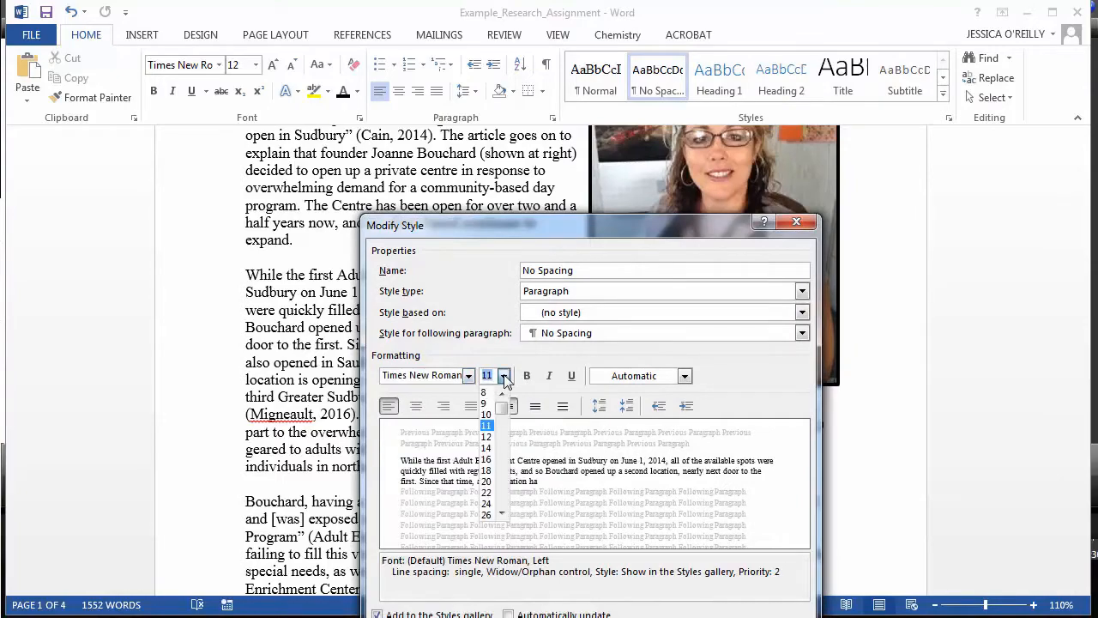
pyautogui.click(487, 439)
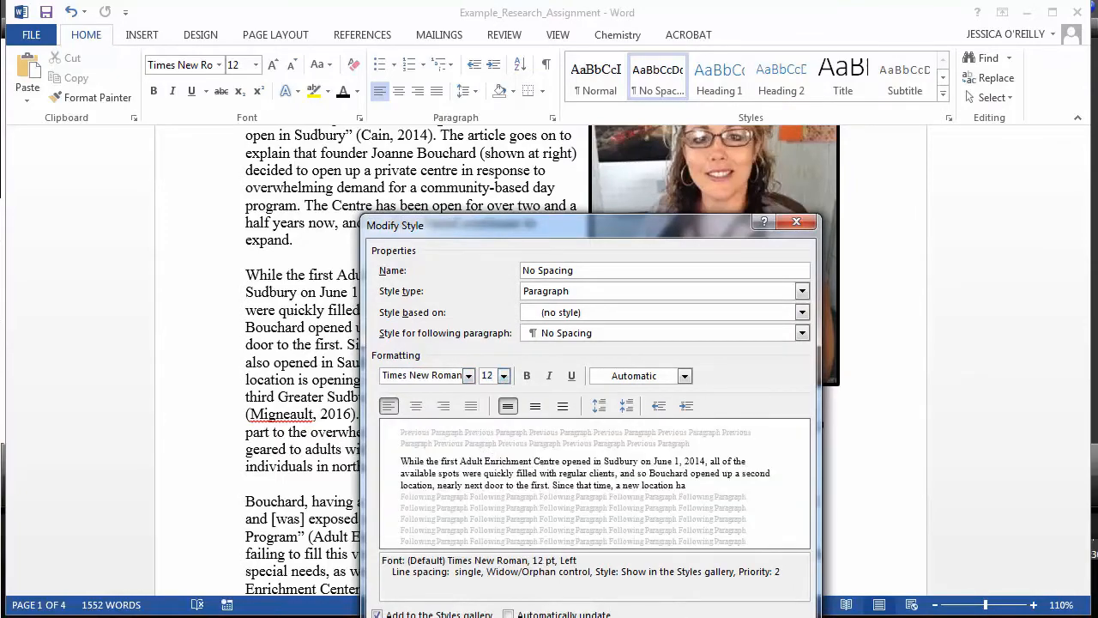
pyautogui.press('Return')
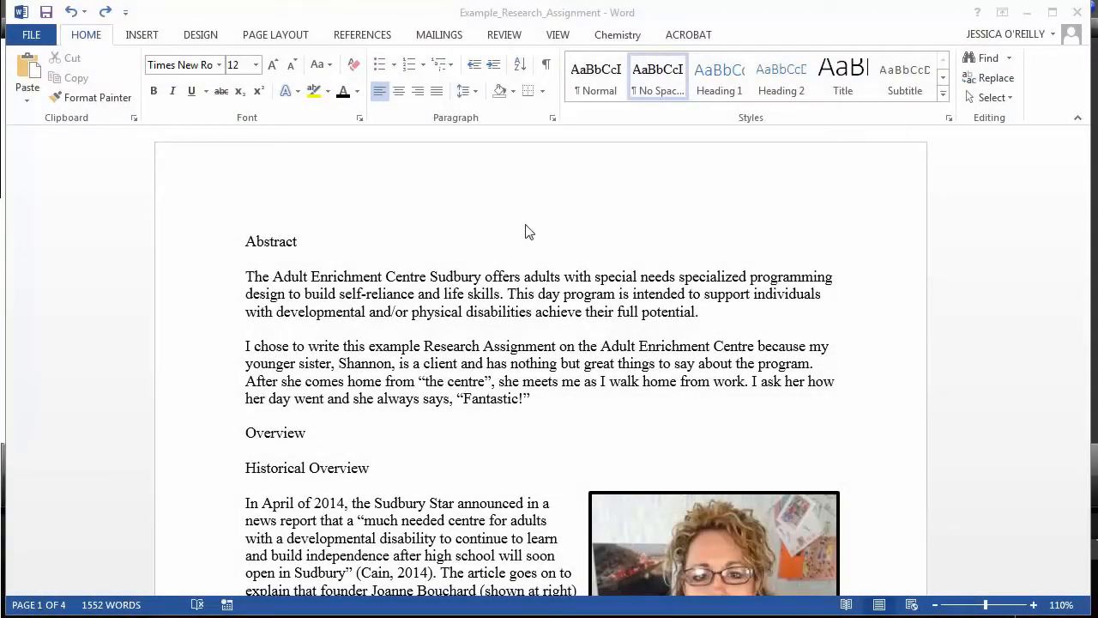
# Redefine Heading 1 as Times New Roman 12 pt, bold, Automatic colour and centred
pyautogui.rightClick(728, 86)
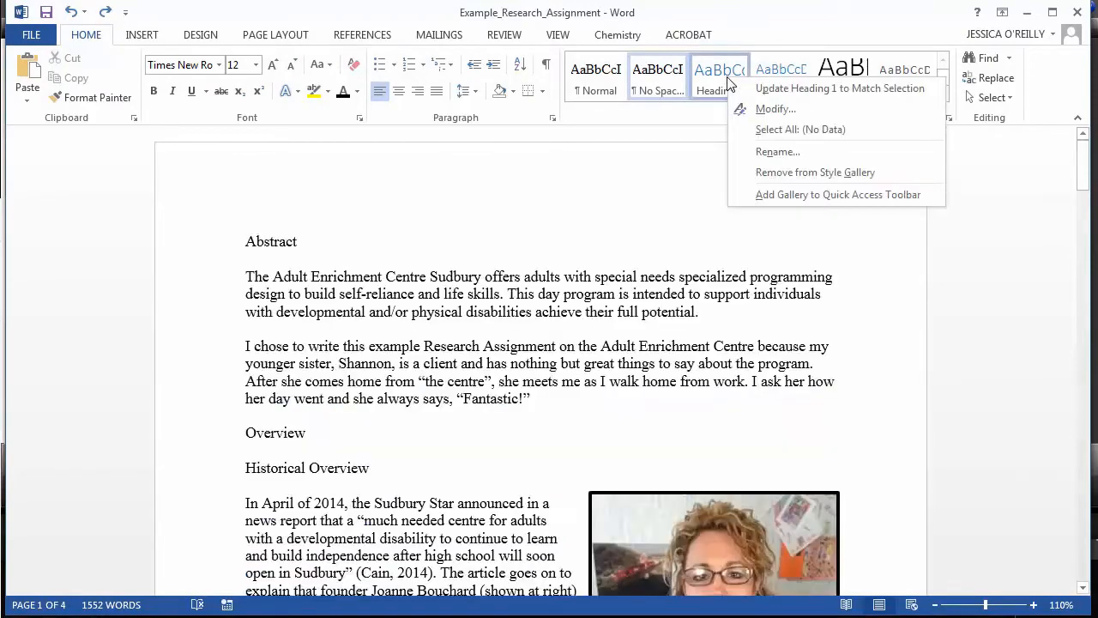
pyautogui.click(762, 110)
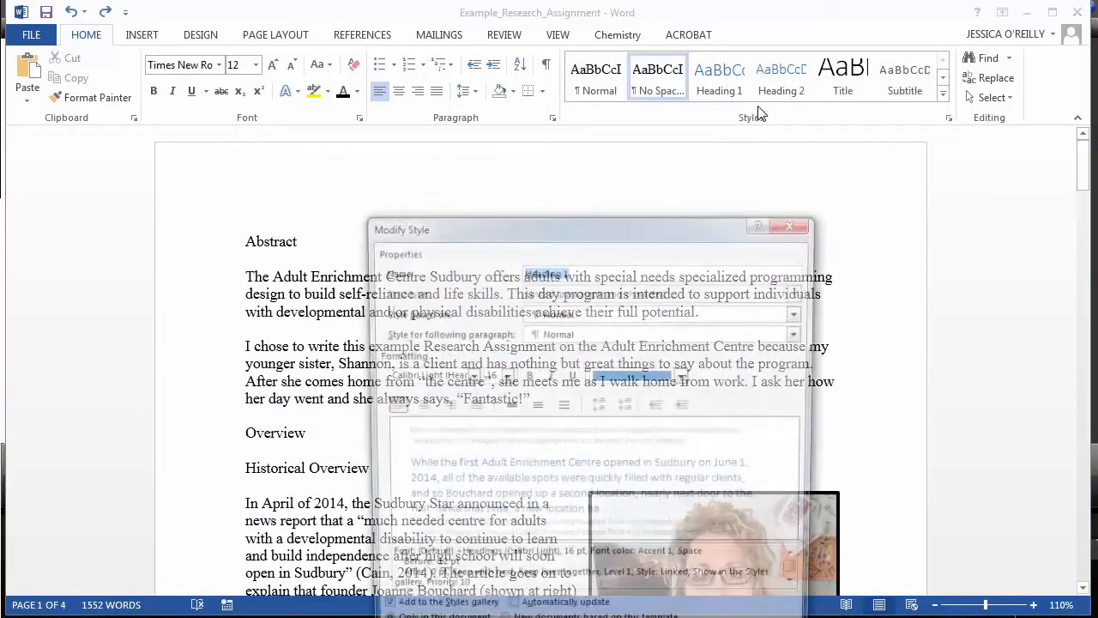
pyautogui.click(469, 376)
pyautogui.click(457, 438)
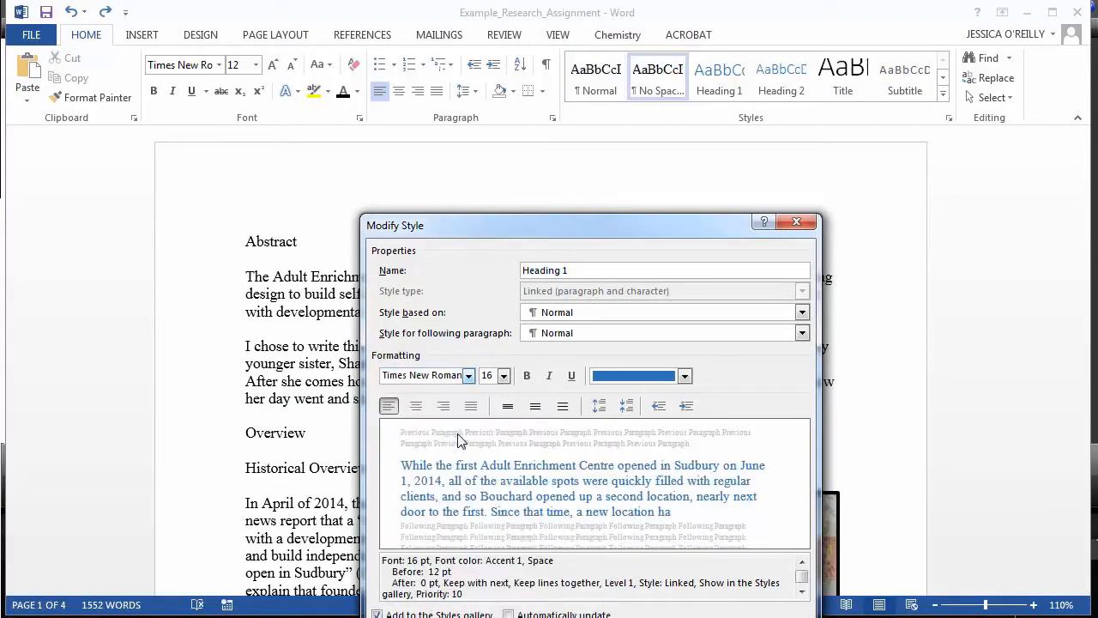
pyautogui.click(505, 378)
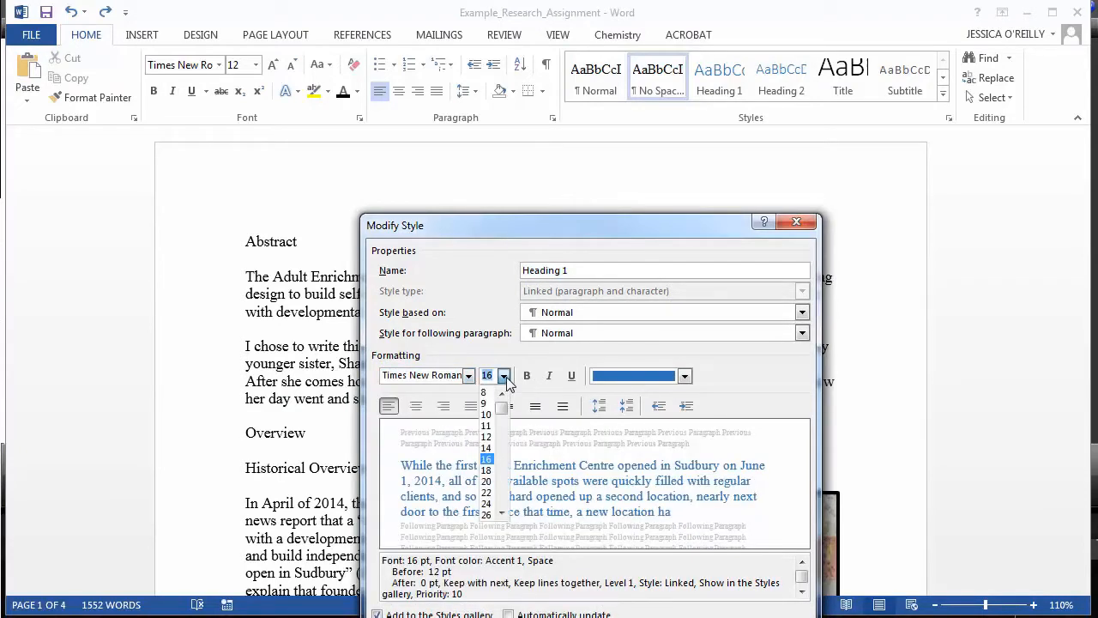
pyautogui.click(492, 439)
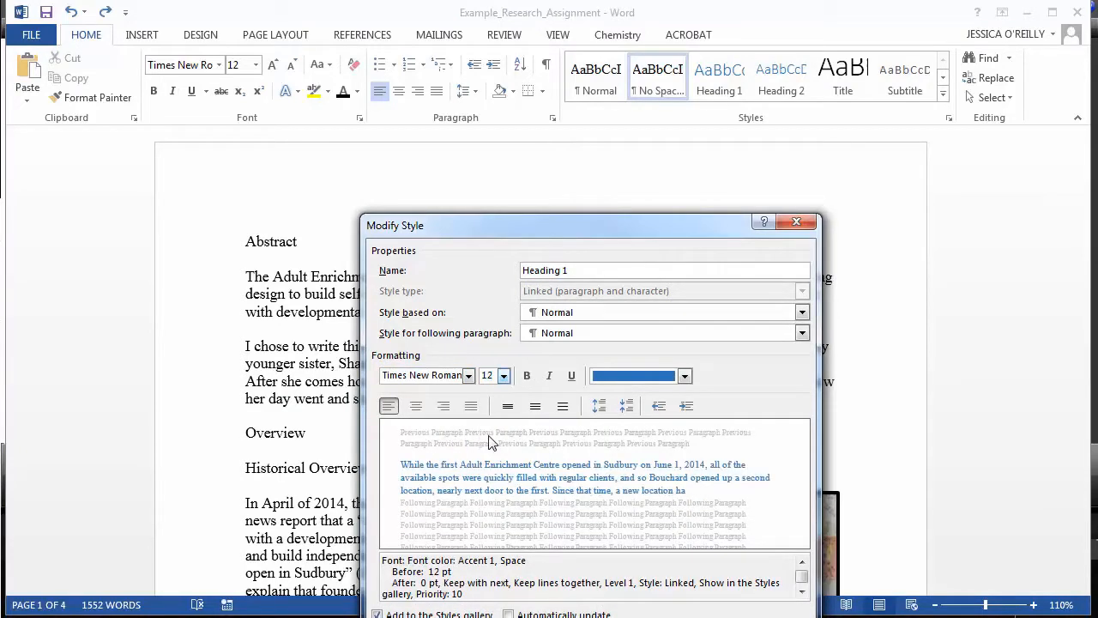
pyautogui.click(529, 378)
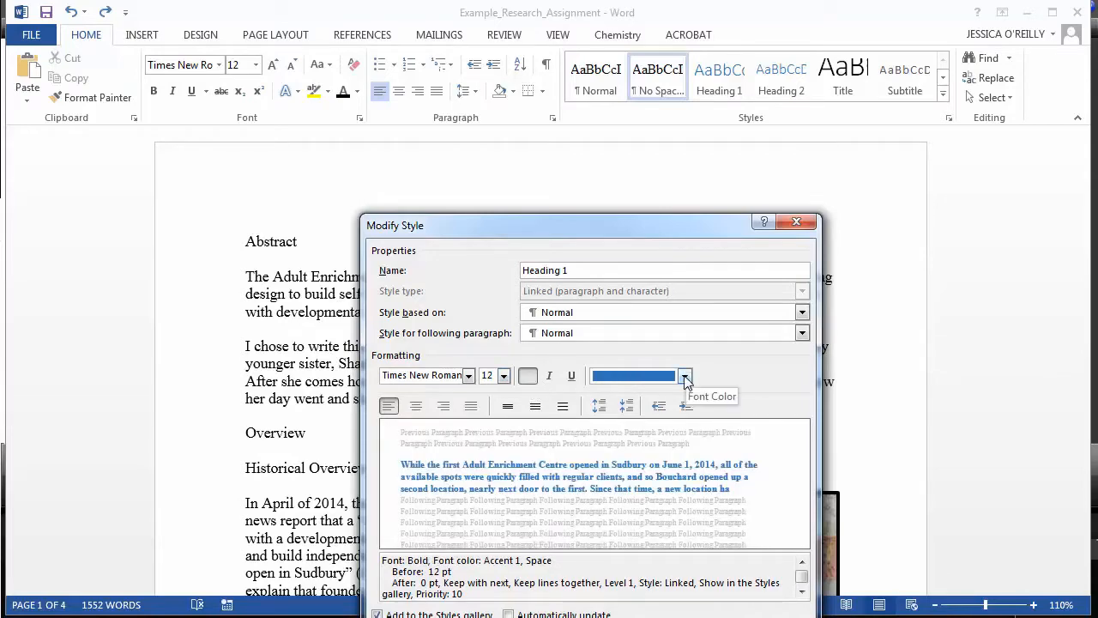
pyautogui.click(685, 376)
pyautogui.click(605, 396)
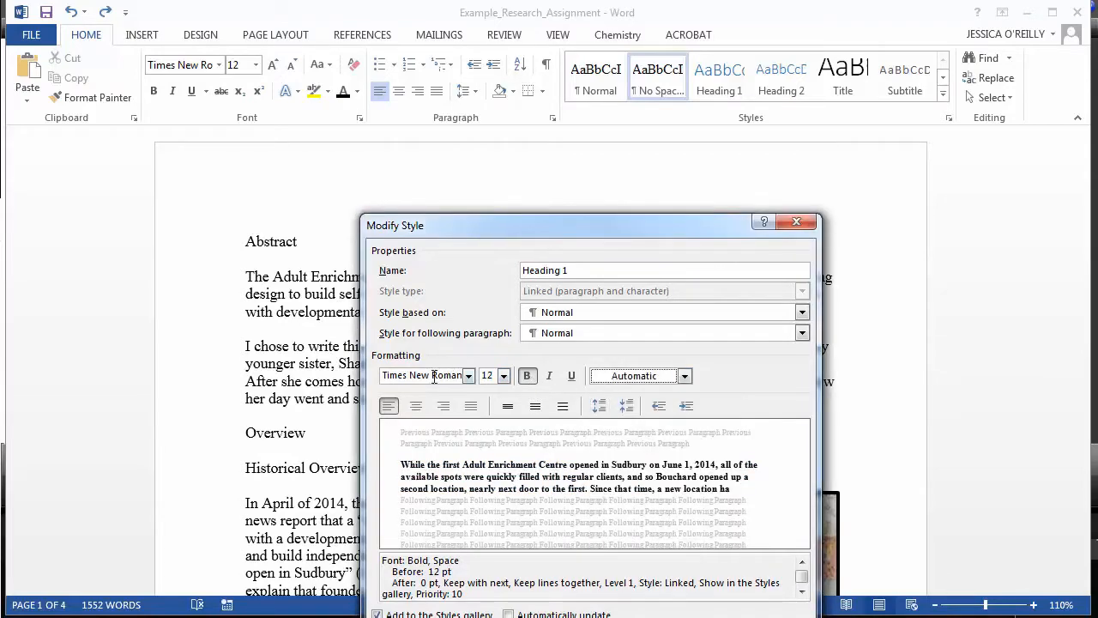
pyautogui.click(415, 407)
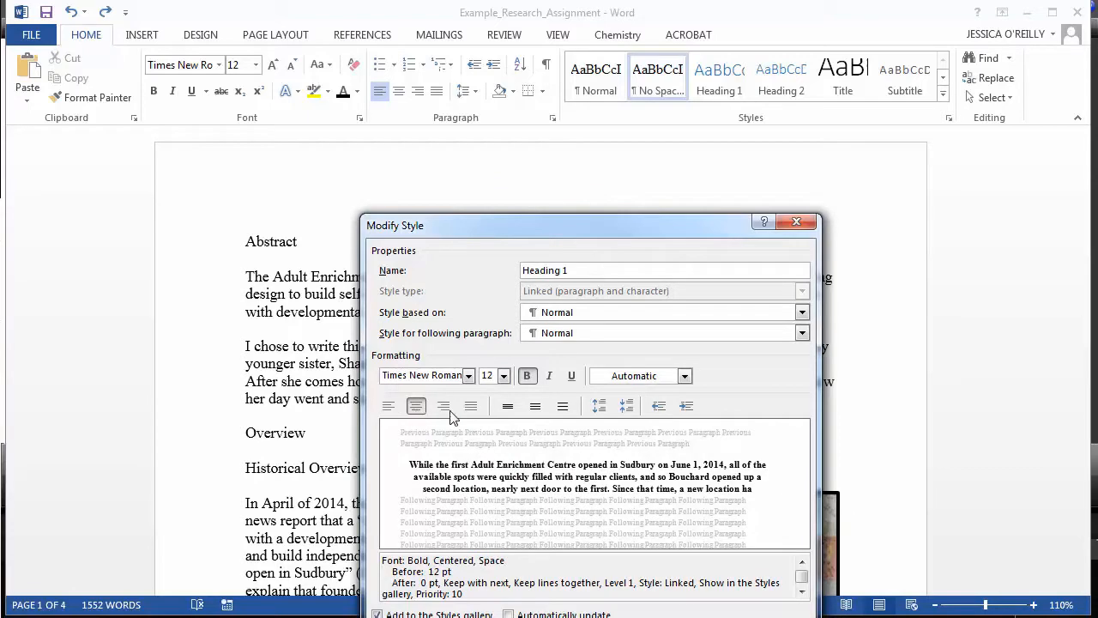
pyautogui.press('Return')
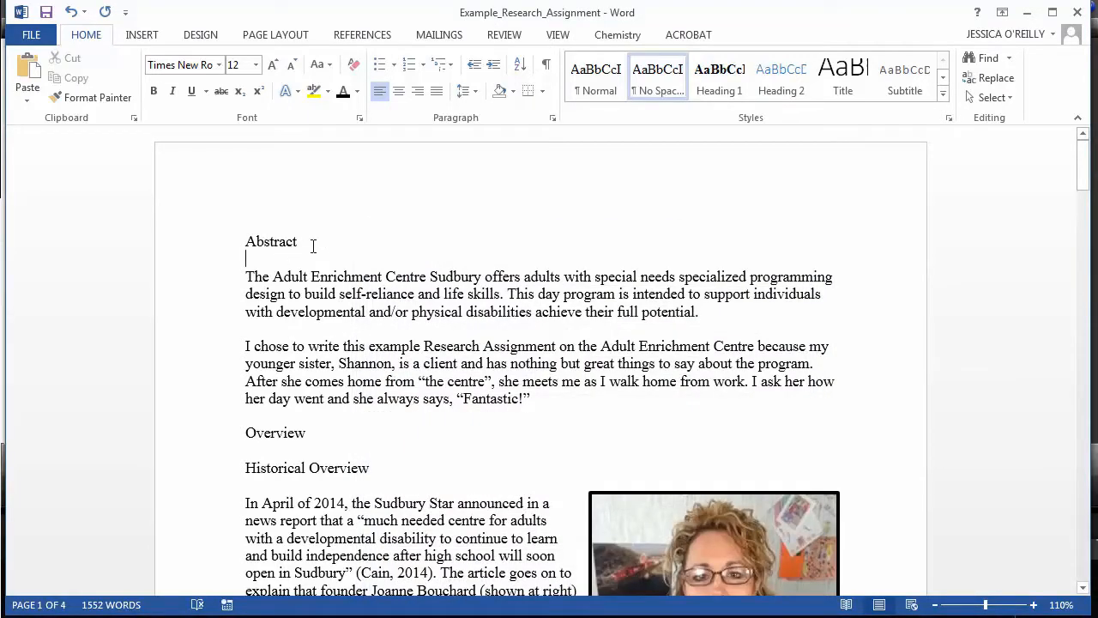
# Apply Heading 1 to the Abstract, Overview and References headings
pyautogui.moveTo(314, 247); pyautogui.dragTo(246, 243)
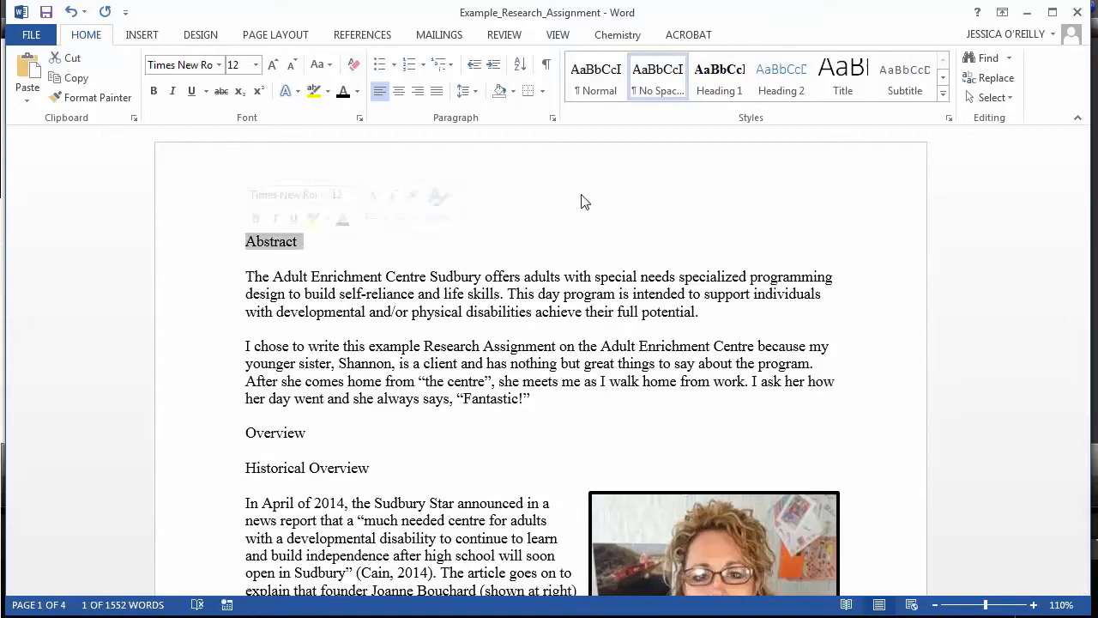
pyautogui.click(719, 76)
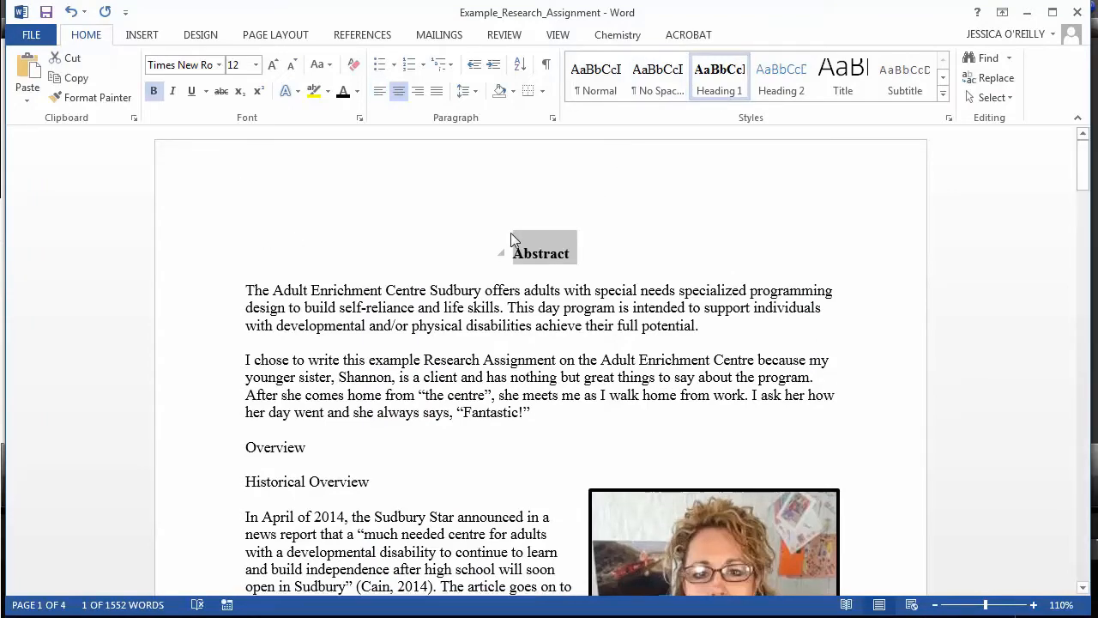
pyautogui.scroll(-3, 513, 241)
pyautogui.moveTo(314, 273); pyautogui.dragTo(244, 271)
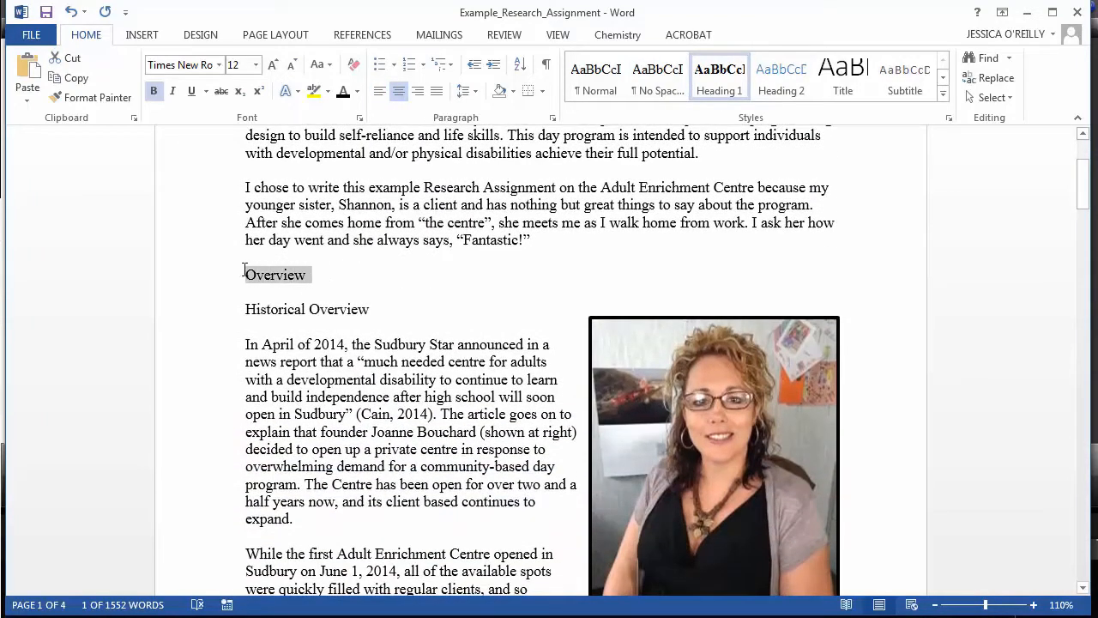
pyautogui.click(718, 94)
pyautogui.scroll(-15, 460, 375)
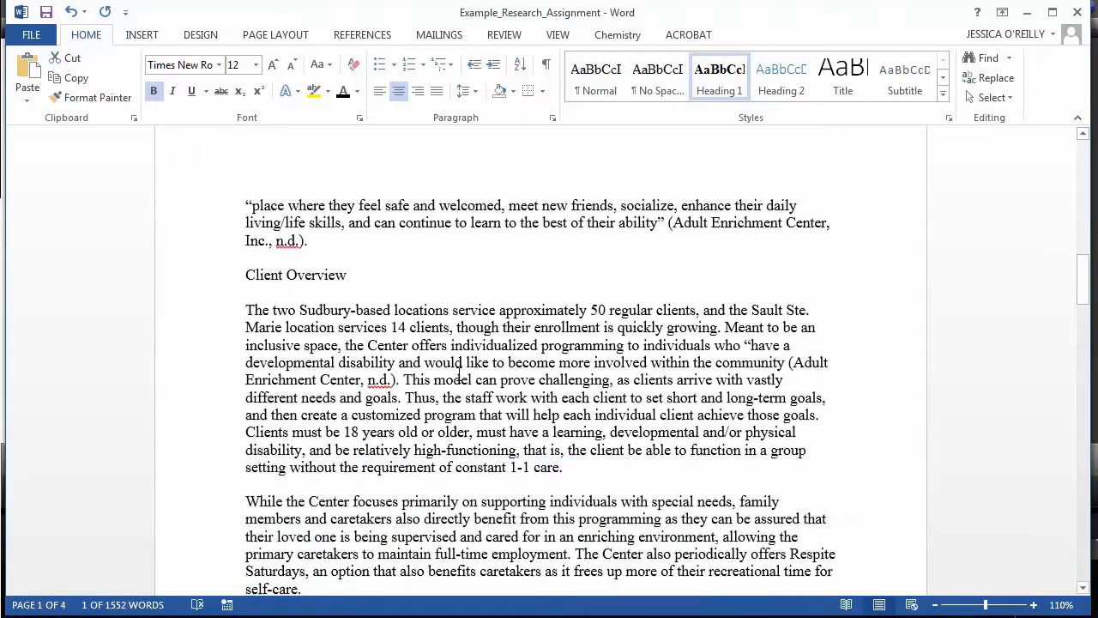
pyautogui.scroll(-16, 460, 375)
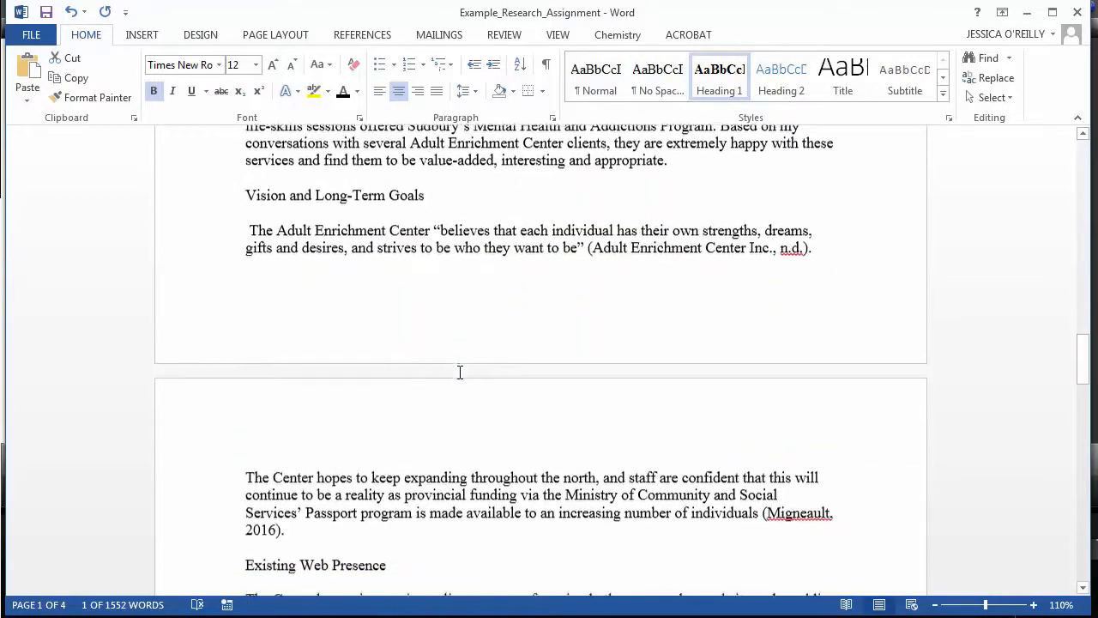
pyautogui.scroll(-4, 460, 371)
pyautogui.doubleClick(375, 347)
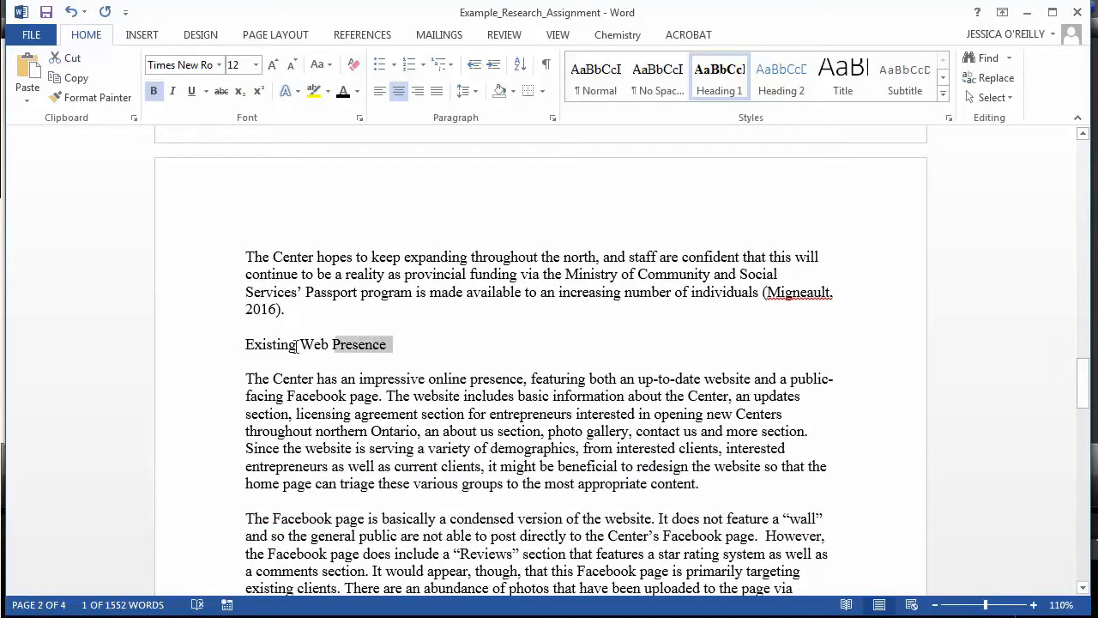
pyautogui.scroll(-20, 299, 361)
pyautogui.moveTo(311, 273); pyautogui.dragTo(246, 274)
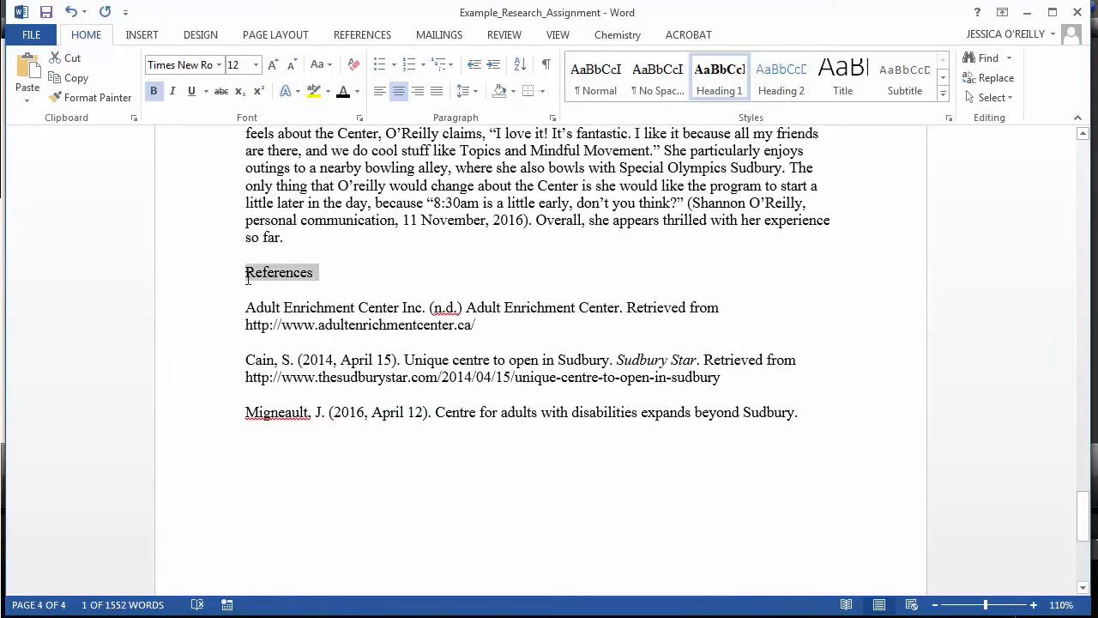
pyautogui.click(722, 82)
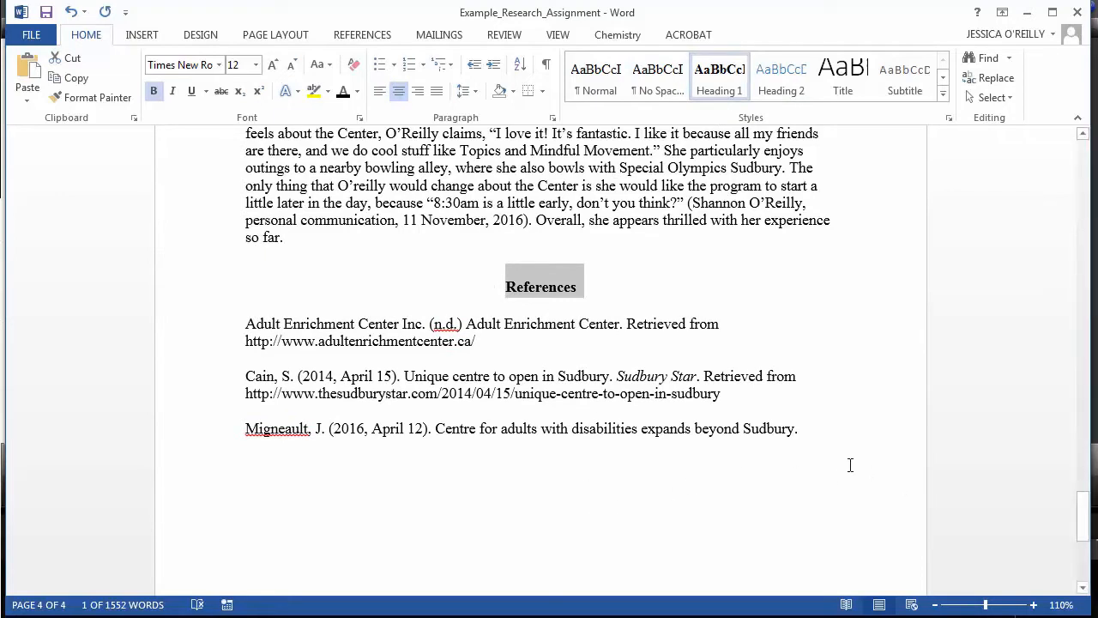
pyautogui.click(858, 396)
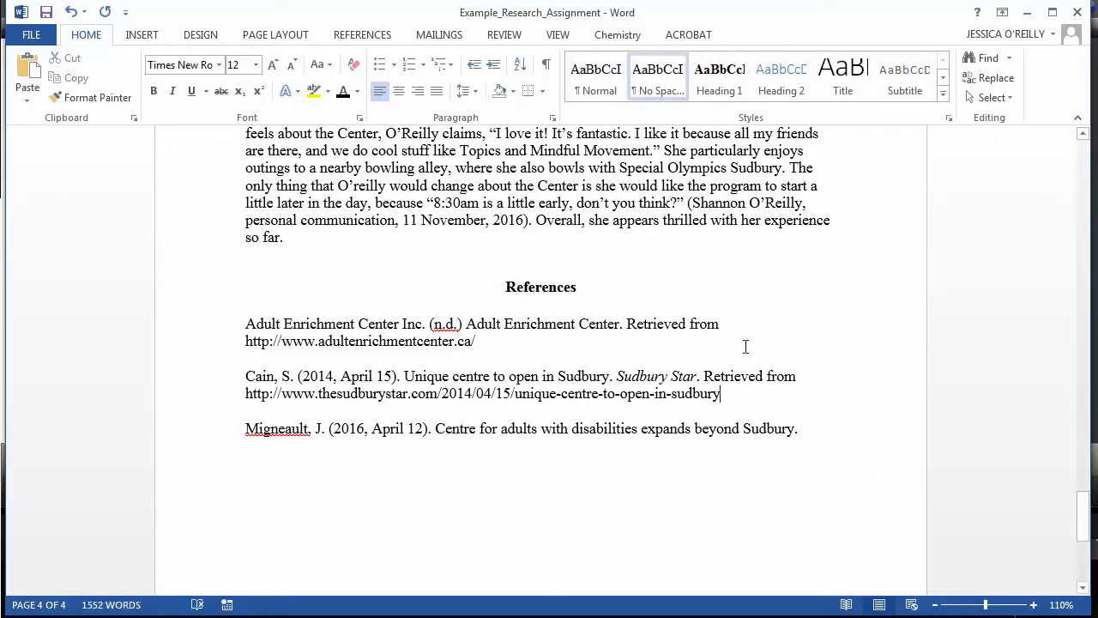
# Modify Heading 2 to Times New Roman 12 pt, bold, with Automatic font colour
pyautogui.rightClick(782, 88)
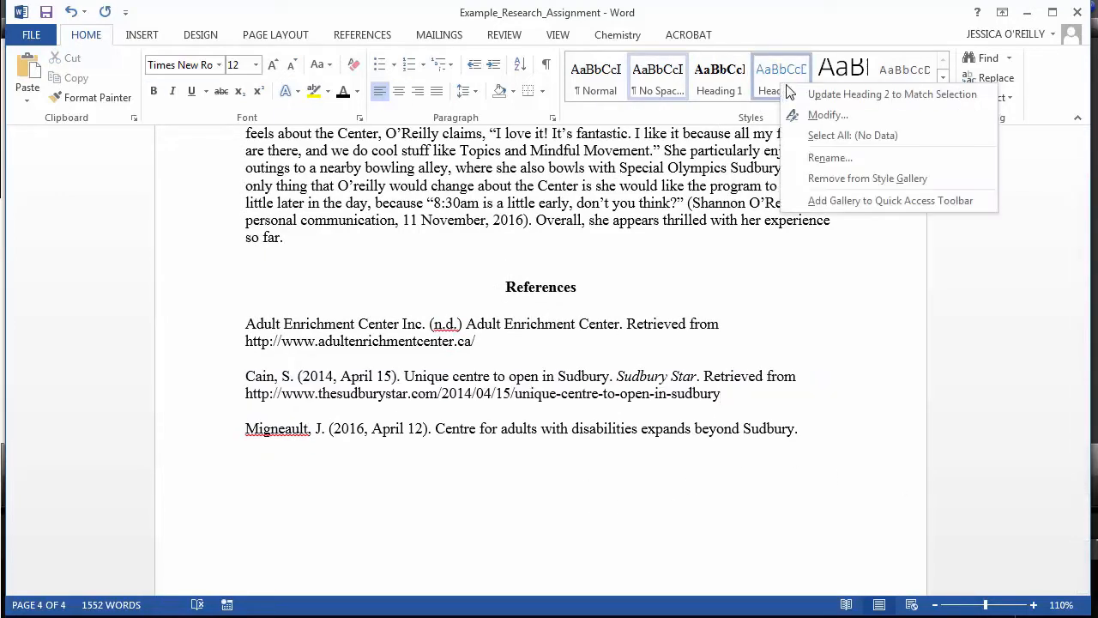
pyautogui.click(822, 114)
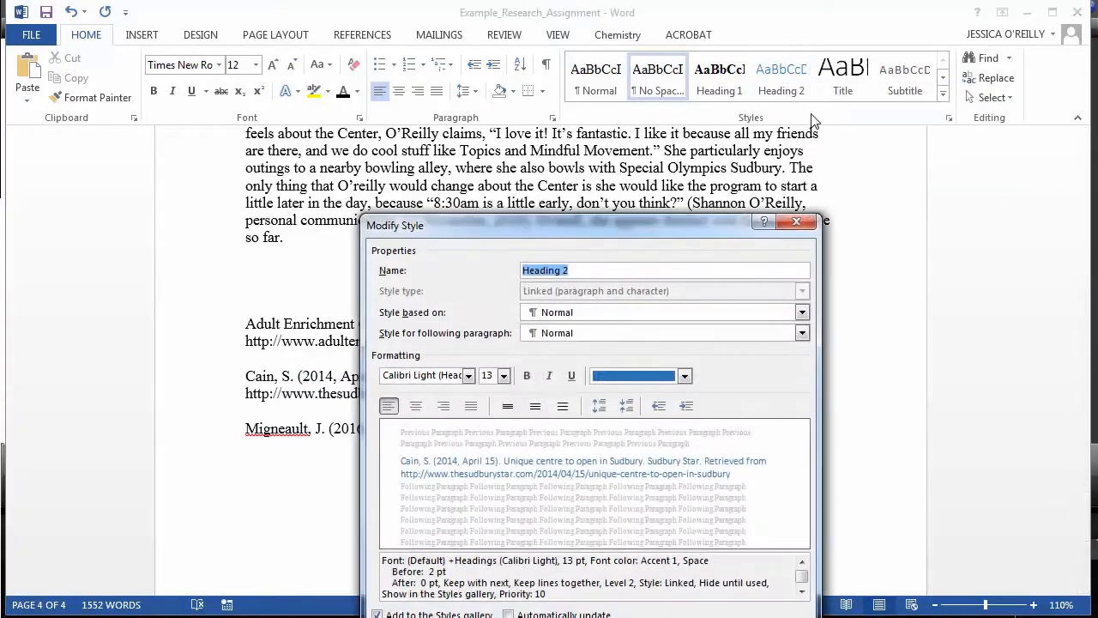
pyautogui.click(467, 375)
pyautogui.click(481, 517)
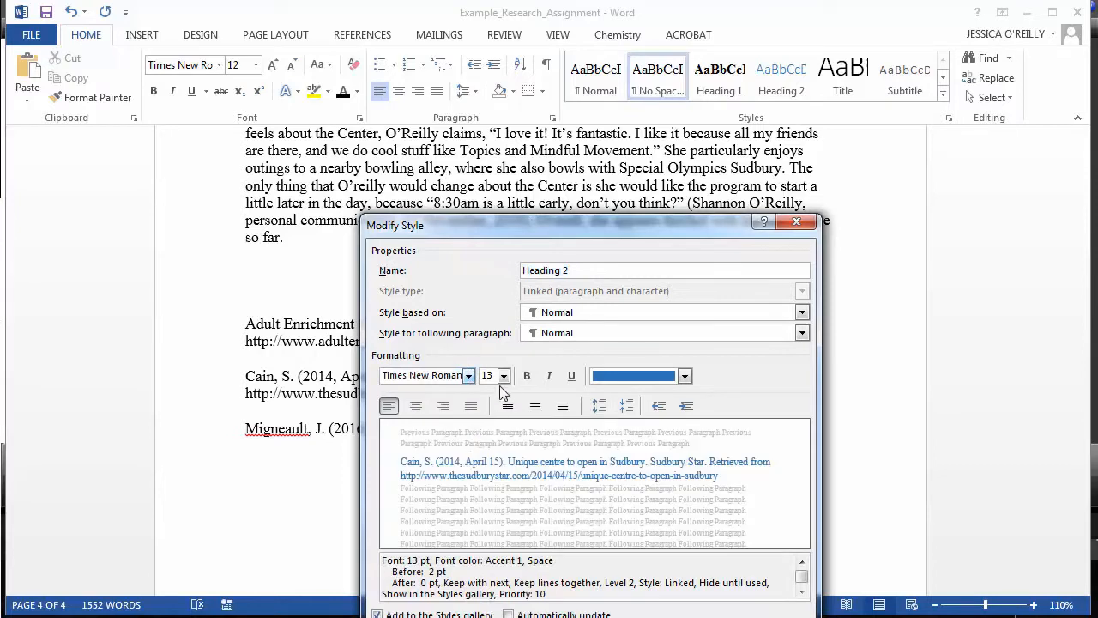
pyautogui.click(504, 375)
pyautogui.click(487, 442)
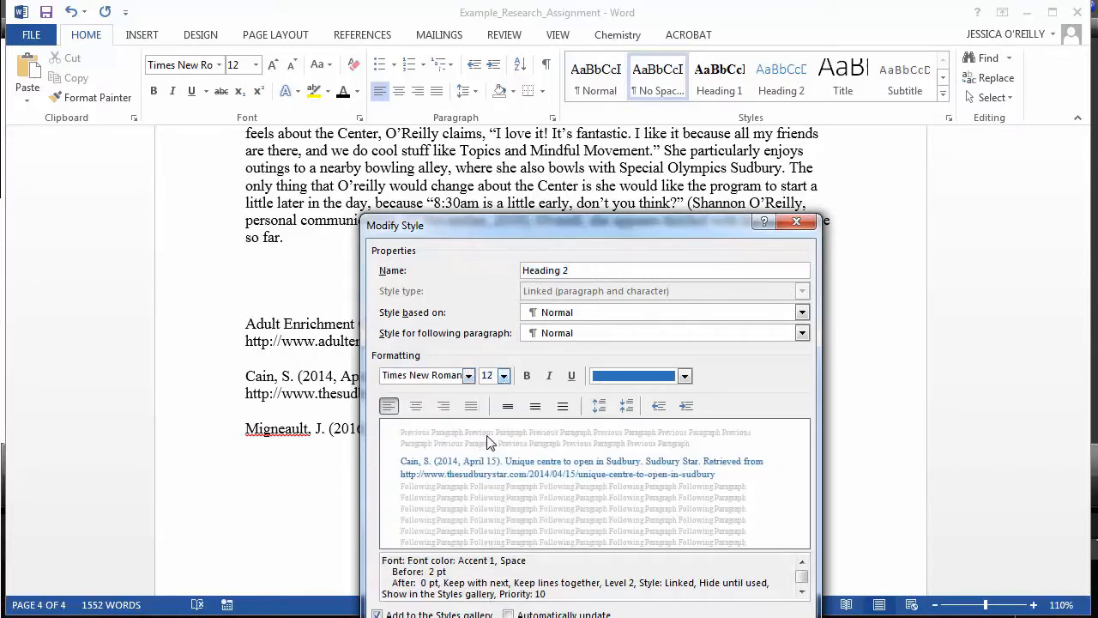
pyautogui.click(527, 376)
pyautogui.click(684, 376)
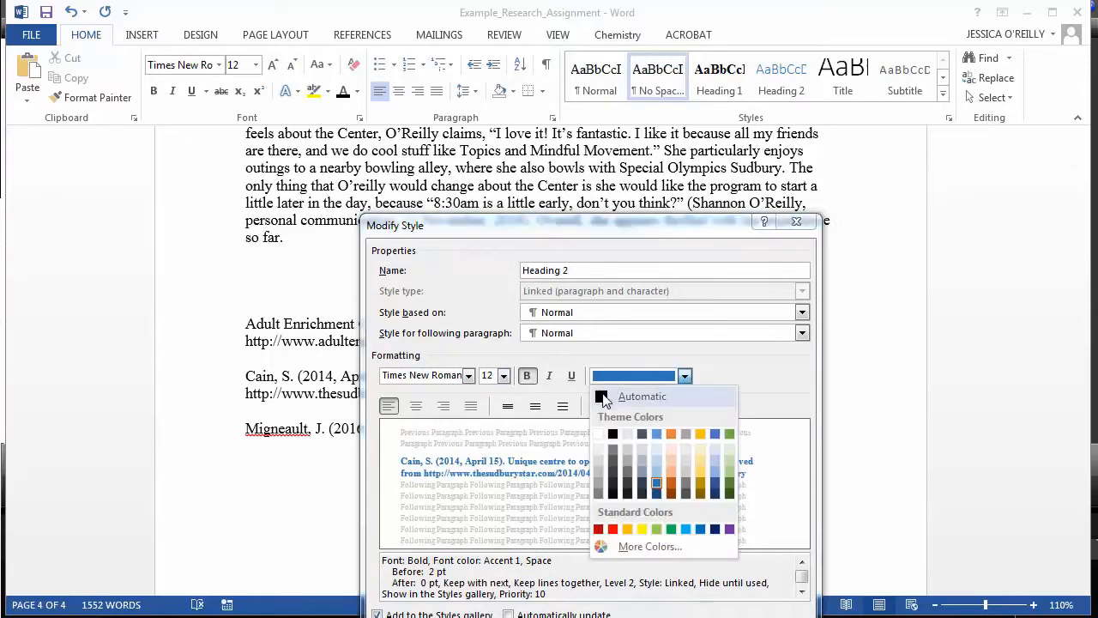
pyautogui.click(605, 397)
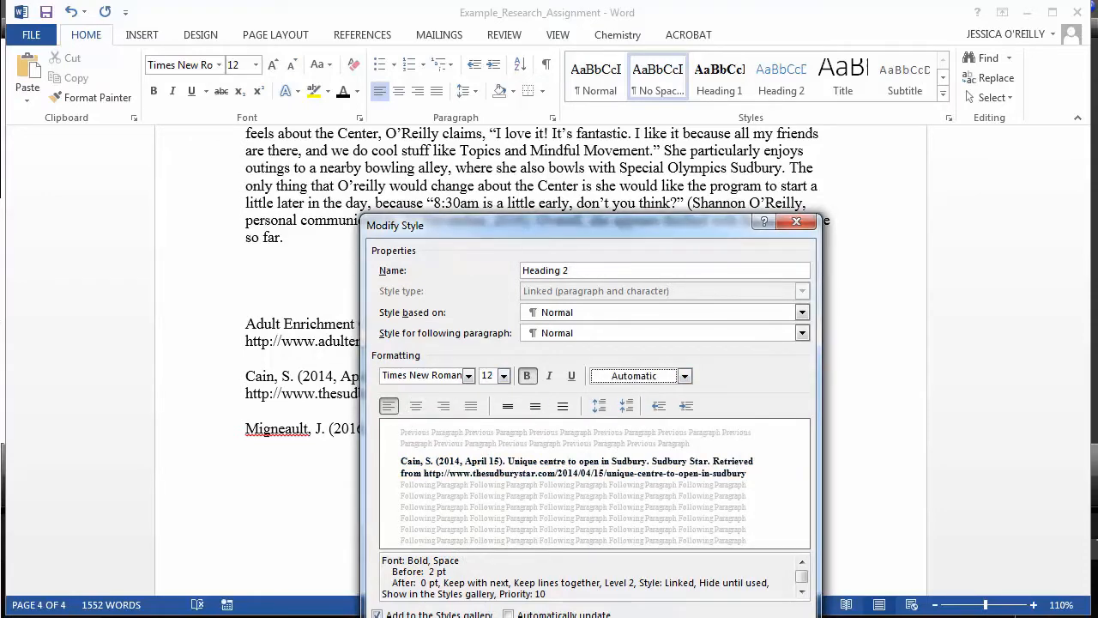
pyautogui.press('Return')
pyautogui.moveTo(1082, 515); pyautogui.dragTo(1080, 199)
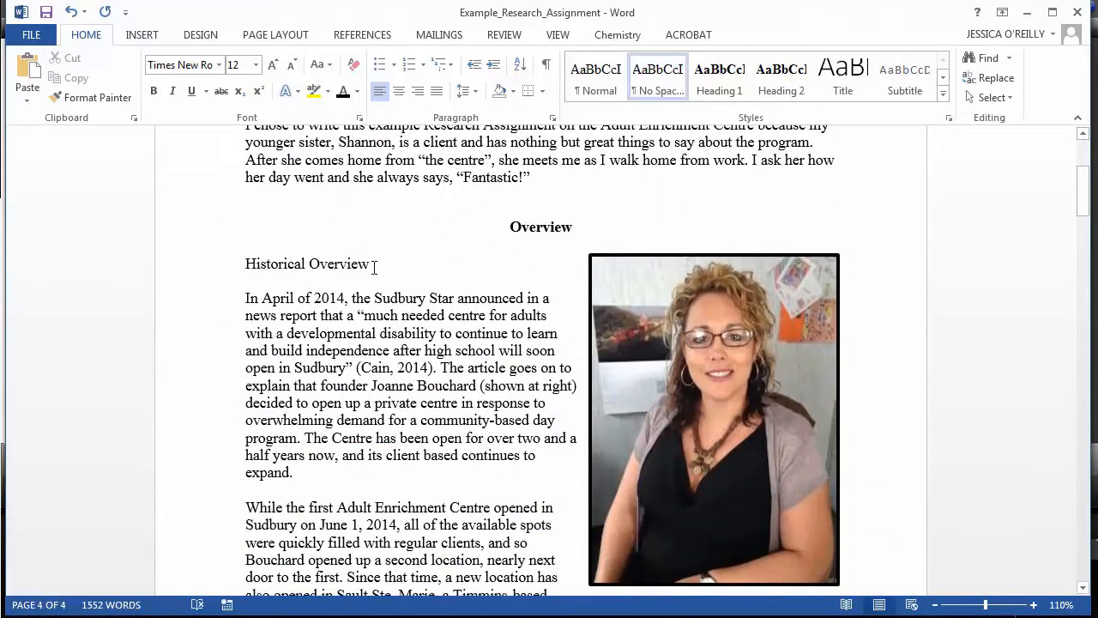
# Apply Heading 2 to the Historical Overview, Client Overview and Service Overview subheadings
pyautogui.moveTo(379, 266); pyautogui.dragTo(297, 266)
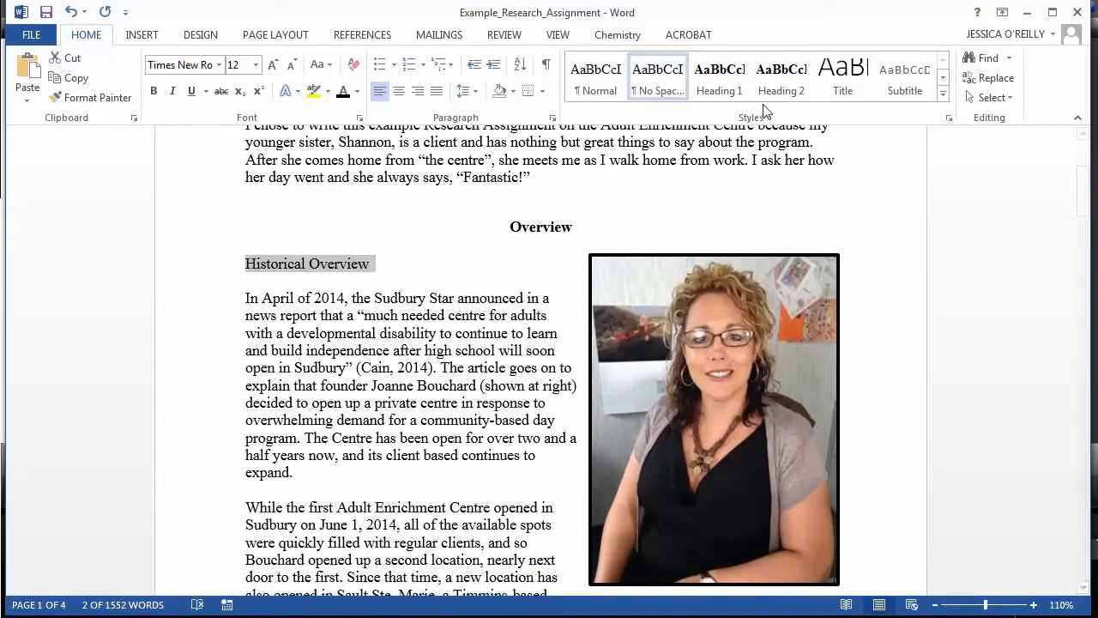
pyautogui.click(788, 86)
pyautogui.scroll(-7, 353, 383)
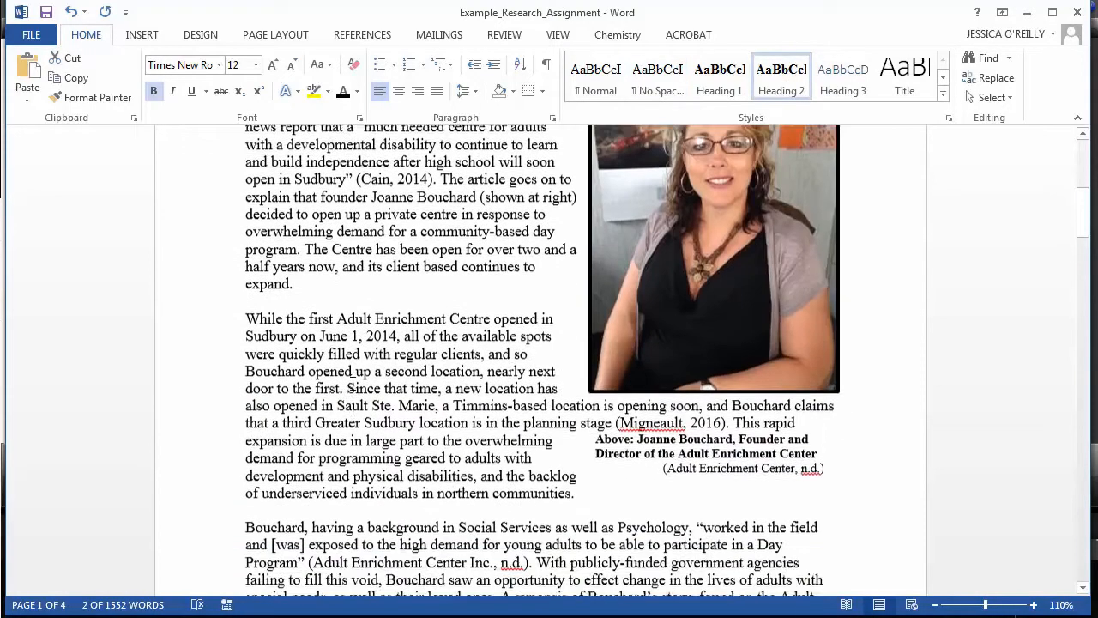
pyautogui.scroll(-7, 353, 384)
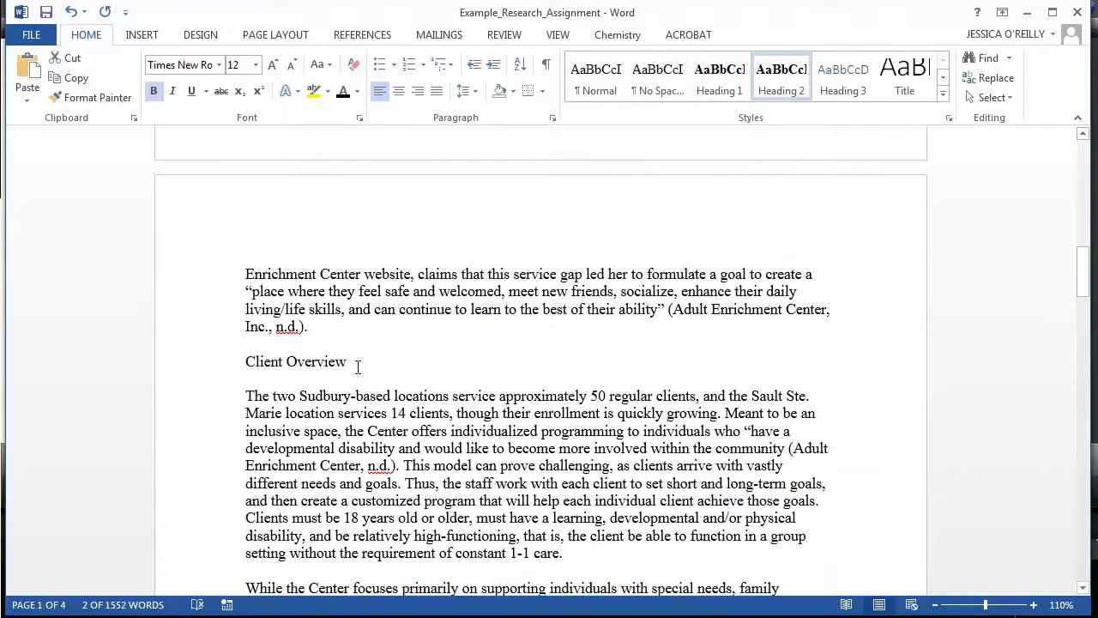
pyautogui.moveTo(320, 367); pyautogui.dragTo(246, 361)
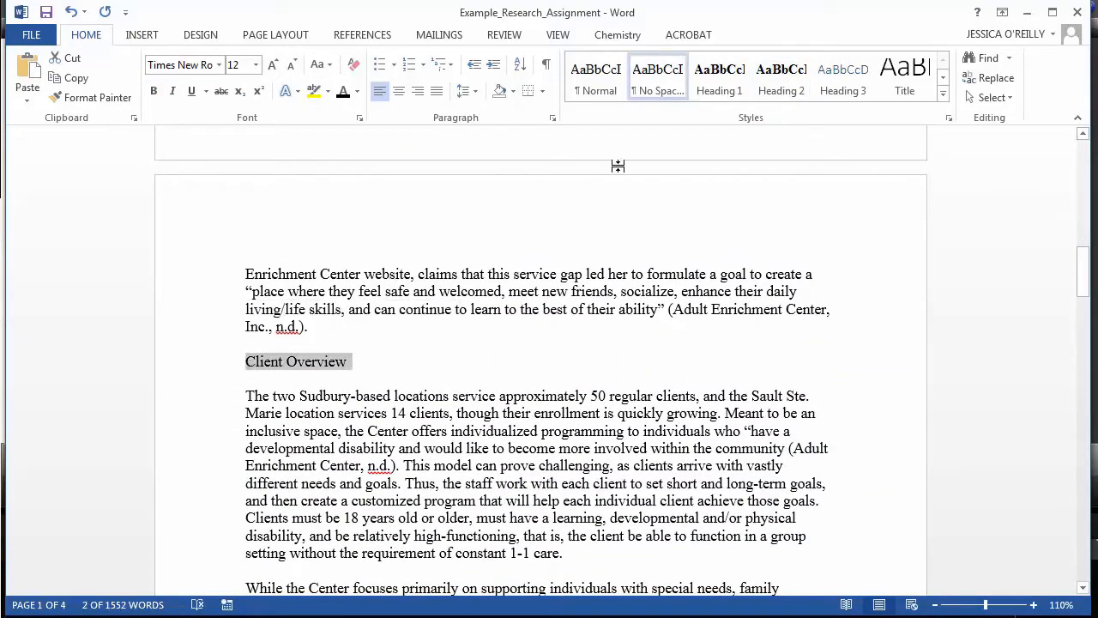
pyautogui.click(805, 91)
pyautogui.scroll(-7, 260, 414)
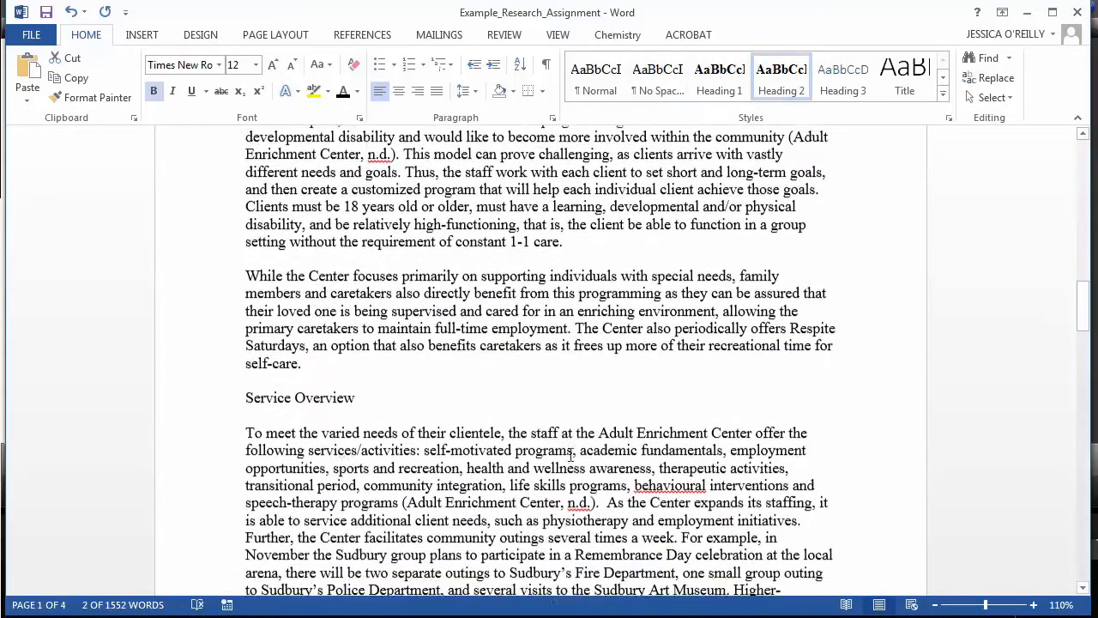
pyautogui.moveTo(362, 361); pyautogui.dragTo(249, 369)
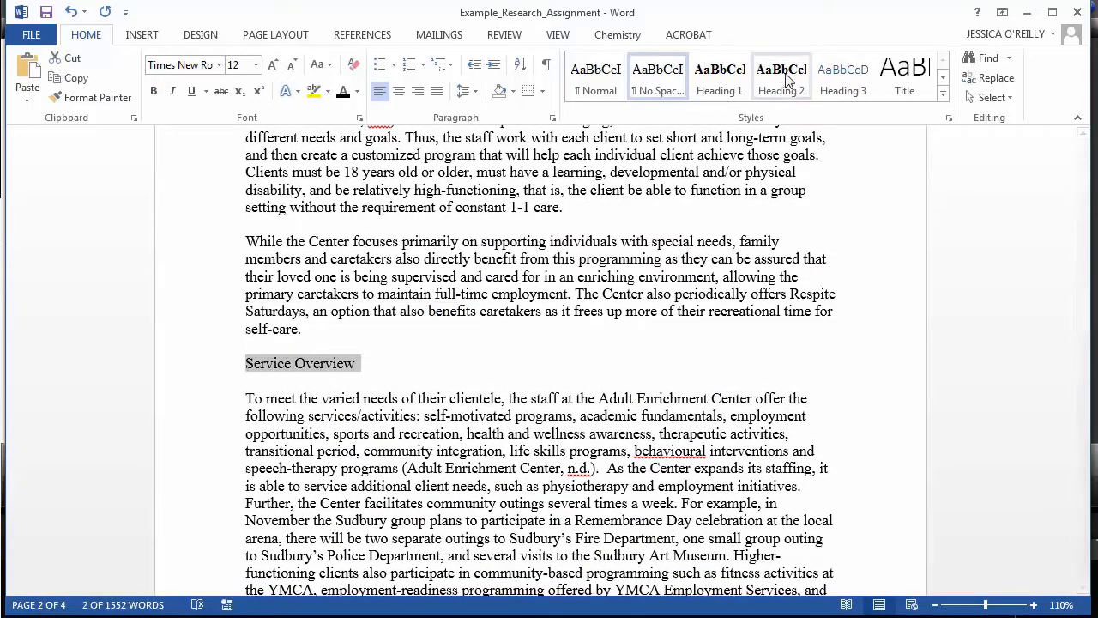
pyautogui.click(781, 79)
pyautogui.hotkey('ctrl', 'End')
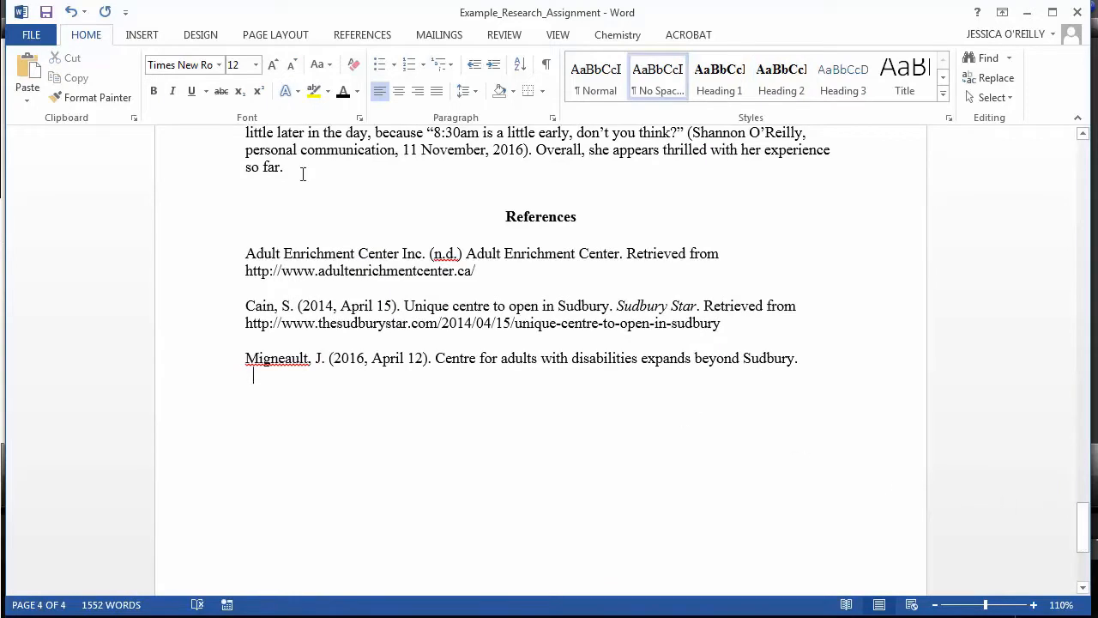
# Save the document and scroll the Styles gallery to TOC Heading
pyautogui.click(46, 12)
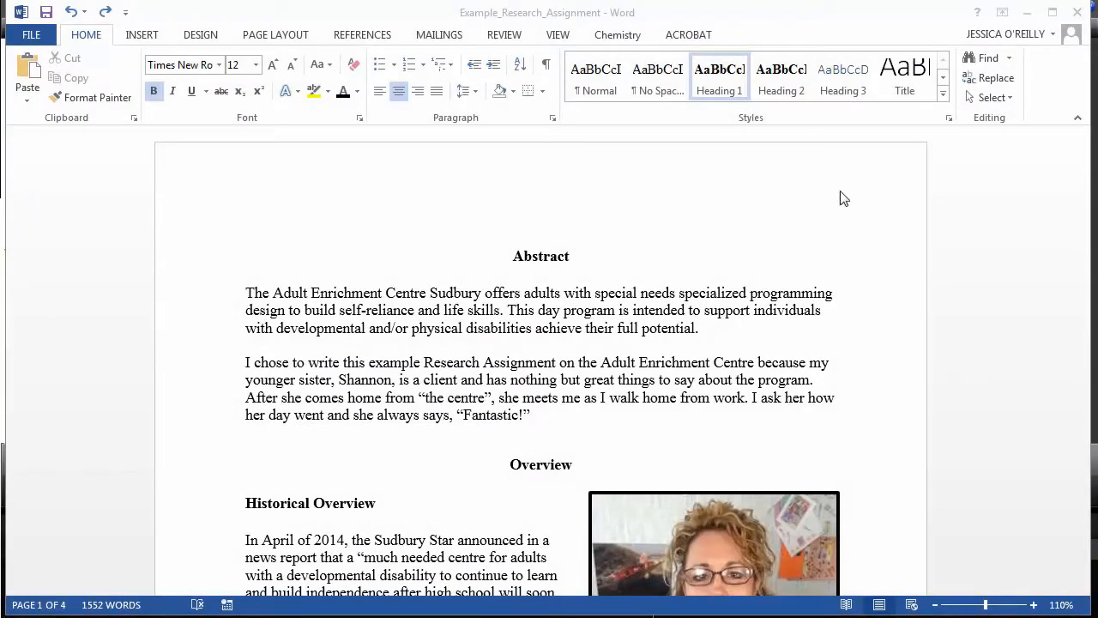
pyautogui.click(944, 81)
pyautogui.click(944, 80)
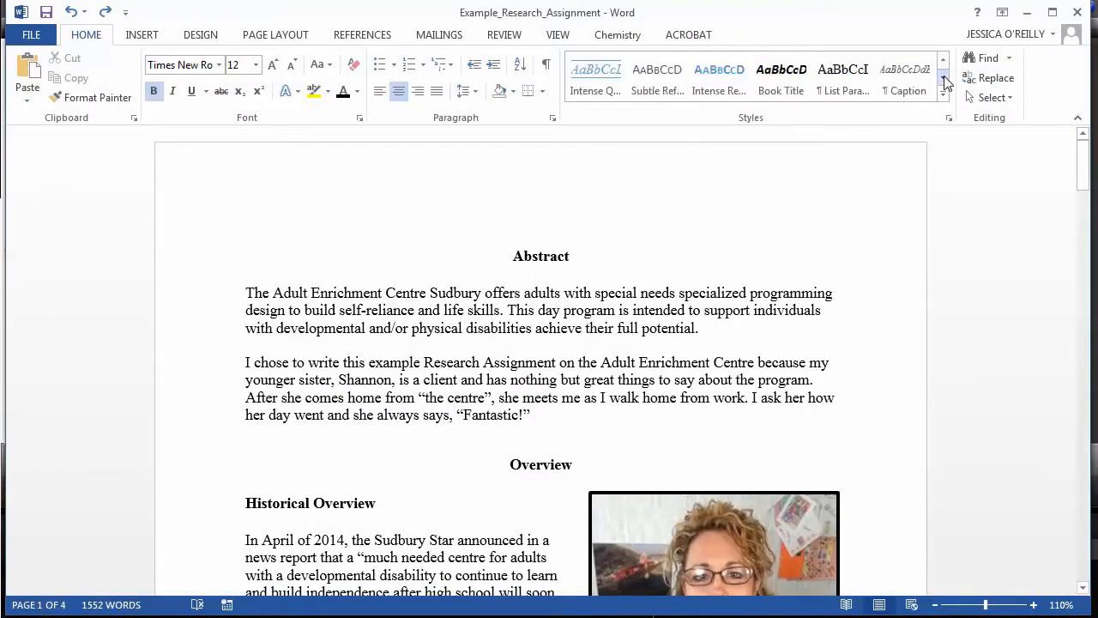
pyautogui.click(944, 81)
# Modify the TOC Heading style to Times New Roman 12 pt, bold, Automatic colour
pyautogui.rightClick(617, 96)
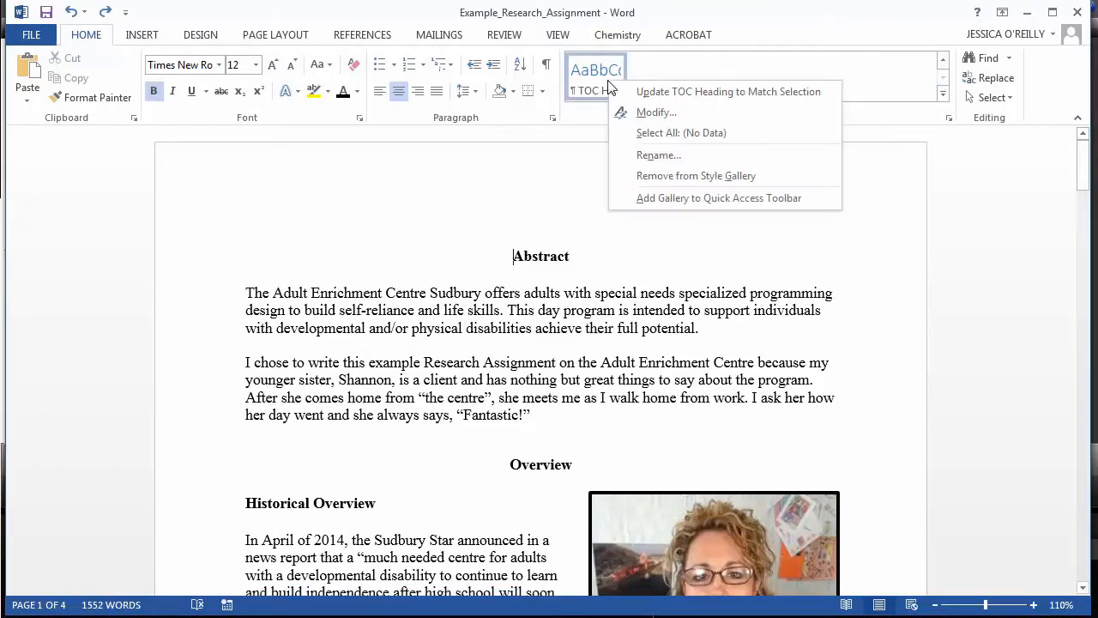
pyautogui.click(645, 116)
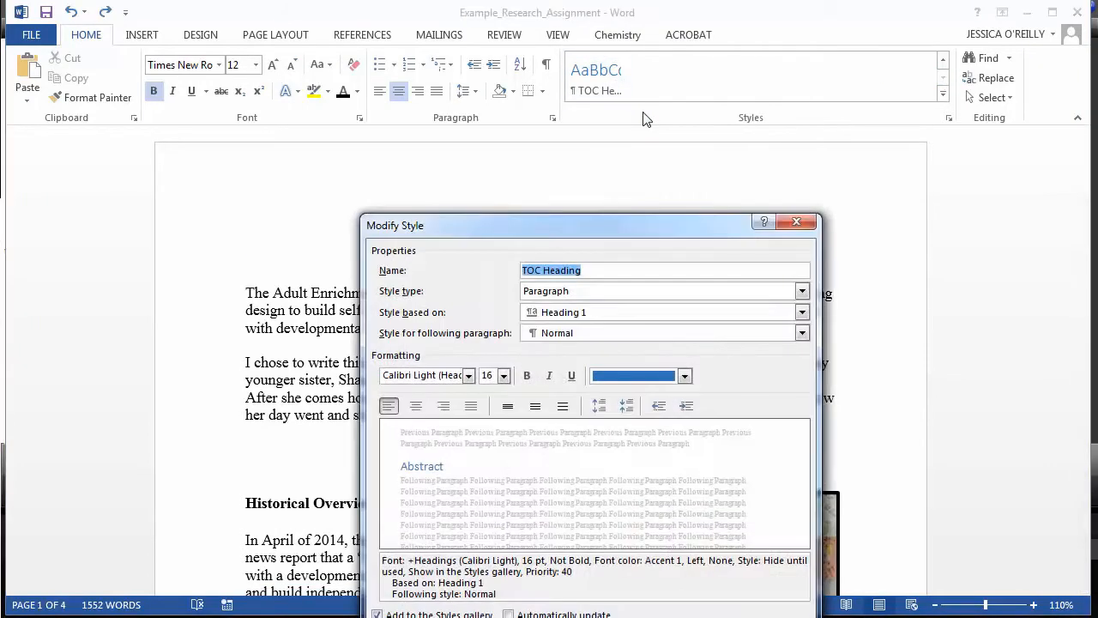
pyautogui.click(470, 378)
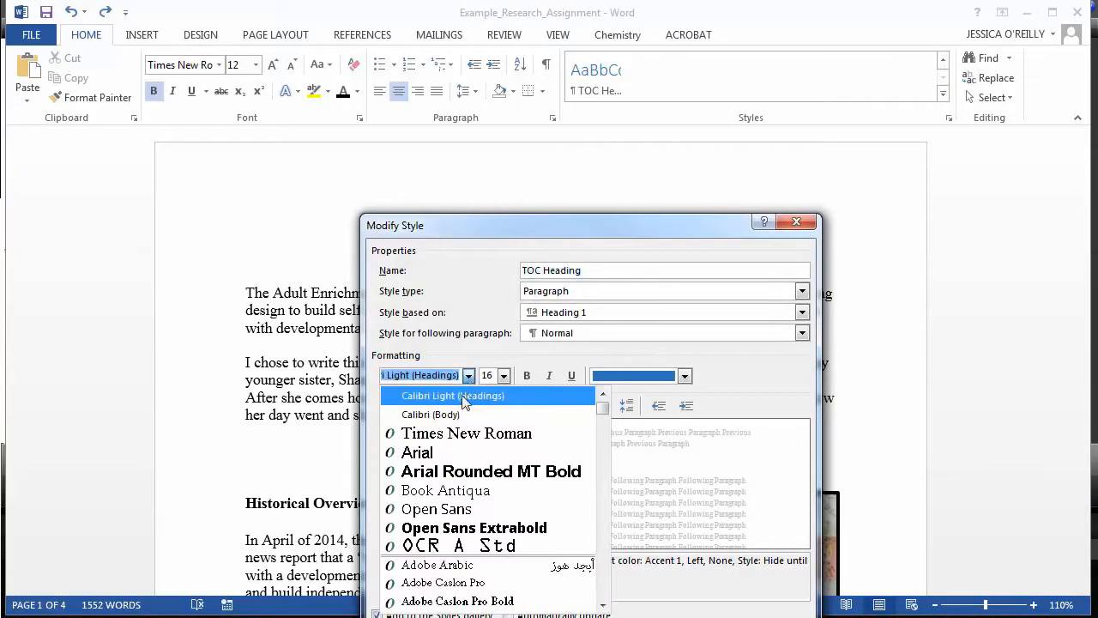
pyautogui.click(458, 435)
pyautogui.click(505, 381)
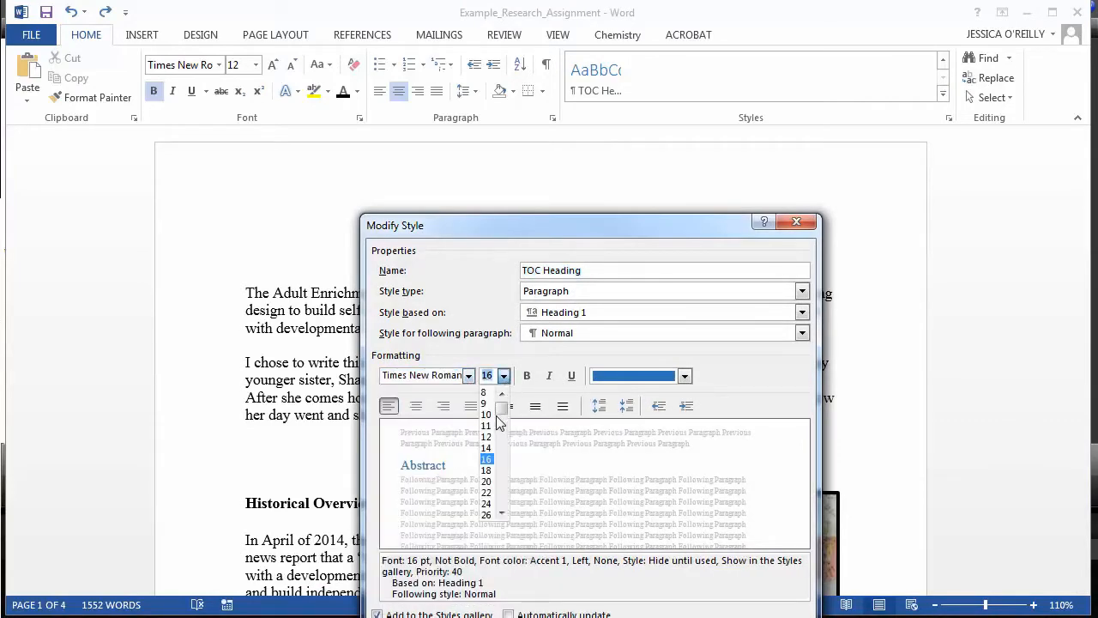
pyautogui.click(486, 437)
pyautogui.click(527, 376)
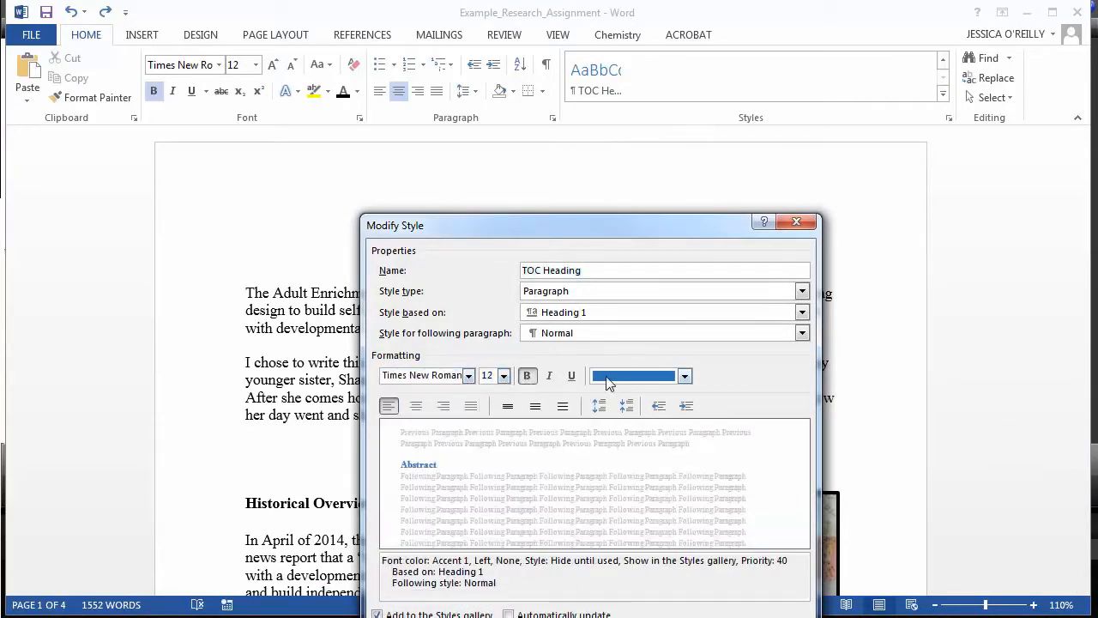
pyautogui.click(611, 377)
pyautogui.click(606, 397)
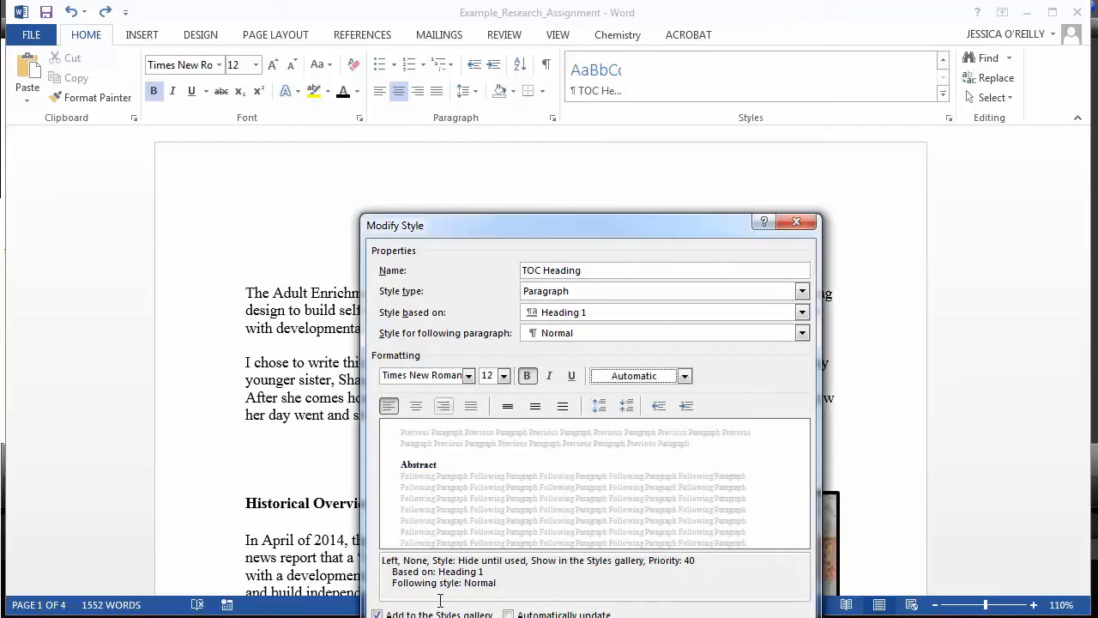
pyautogui.press('Return')
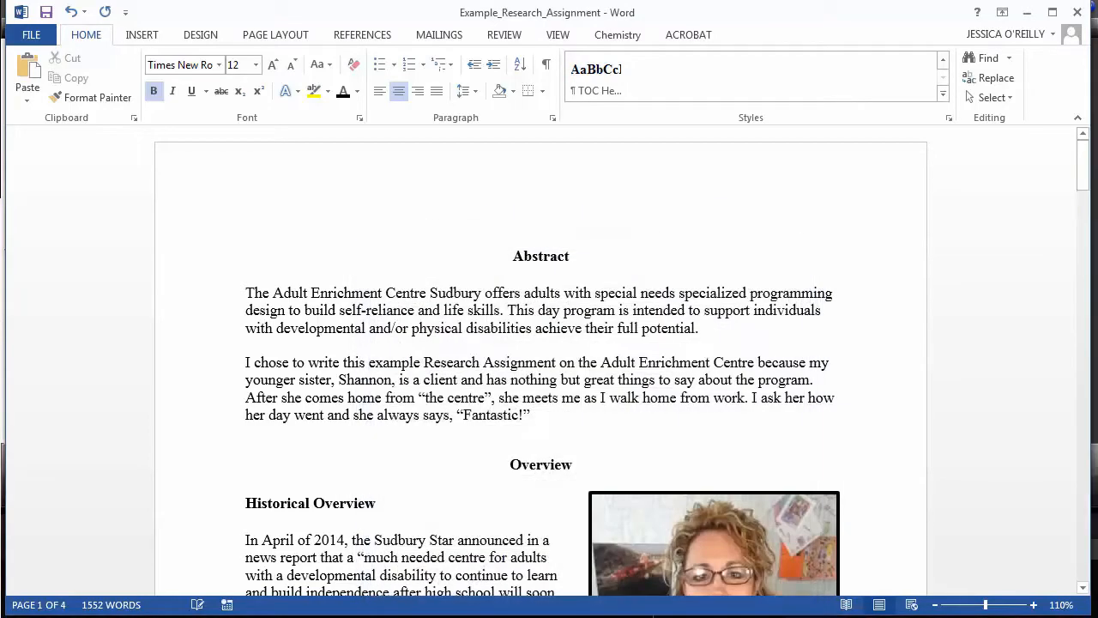
# Delete the founder's photo from the Historical Overview section
pyautogui.scroll(-3, 720, 464)
pyautogui.click(722, 463)
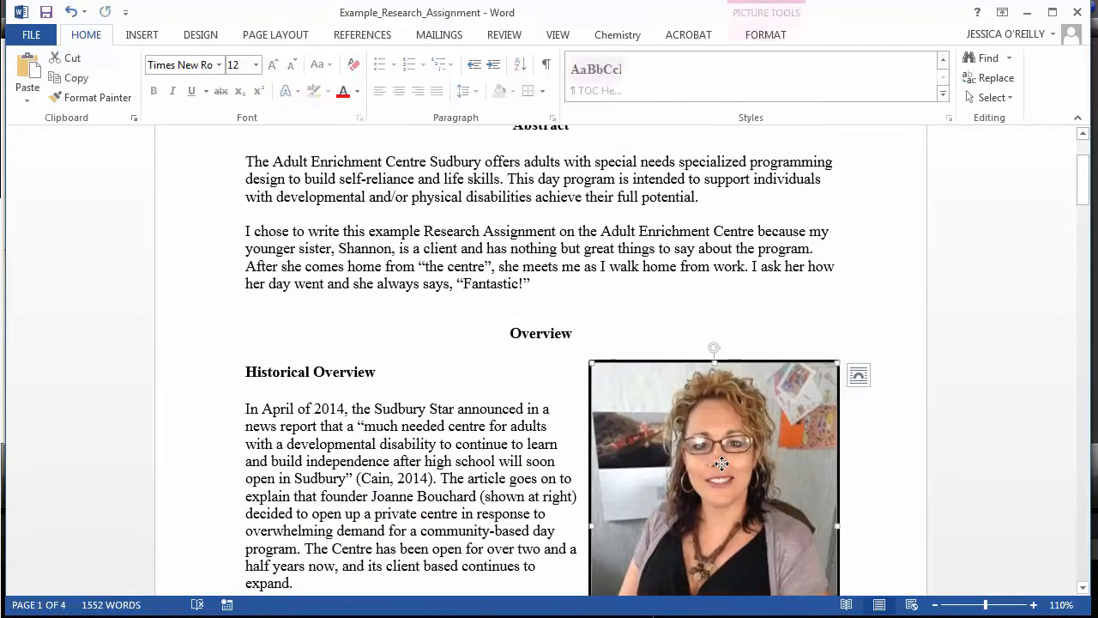
pyautogui.press('Delete')
# Delete the photo's caption text box and return above the Overview heading
pyautogui.scroll(-3, 726, 460)
pyautogui.click(679, 521)
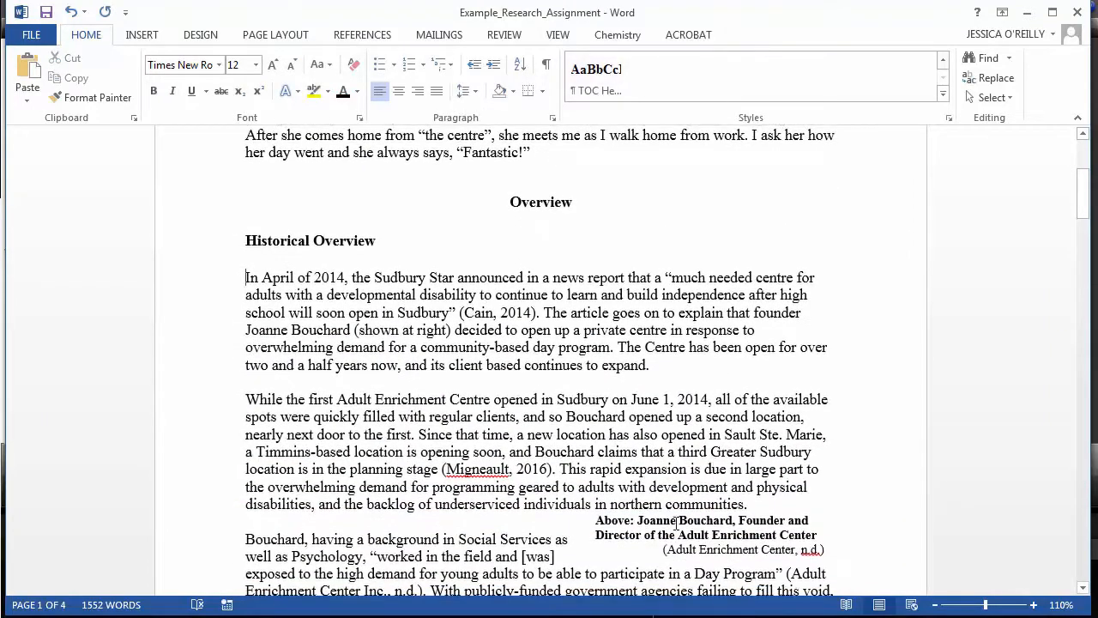
pyautogui.click(784, 512)
pyautogui.press('Delete')
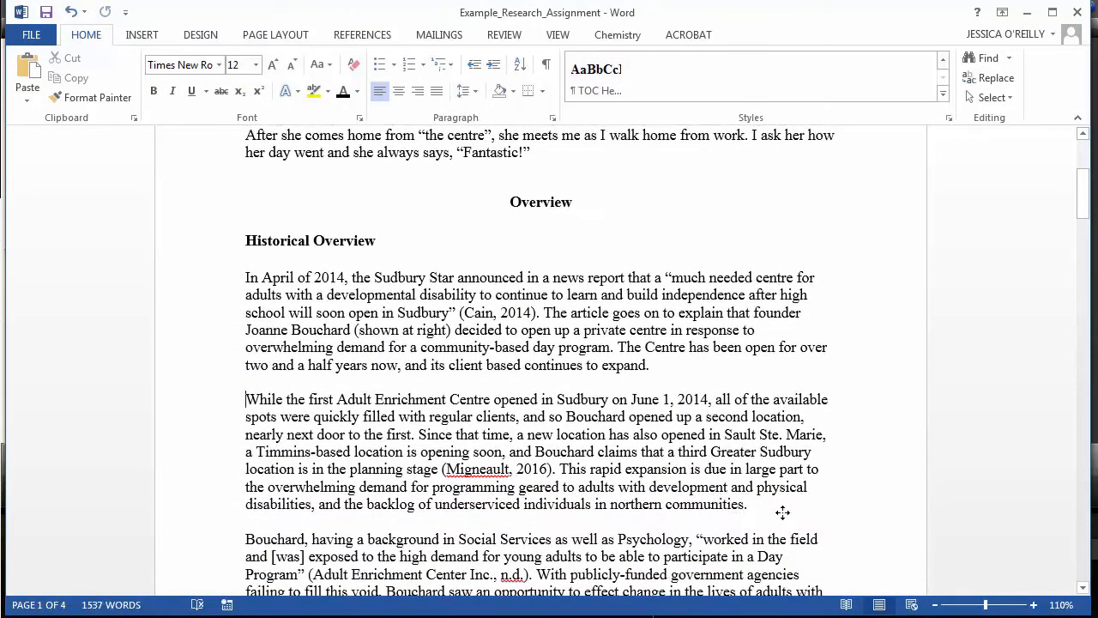
pyautogui.scroll(4, 784, 513)
pyautogui.scroll(1, 784, 513)
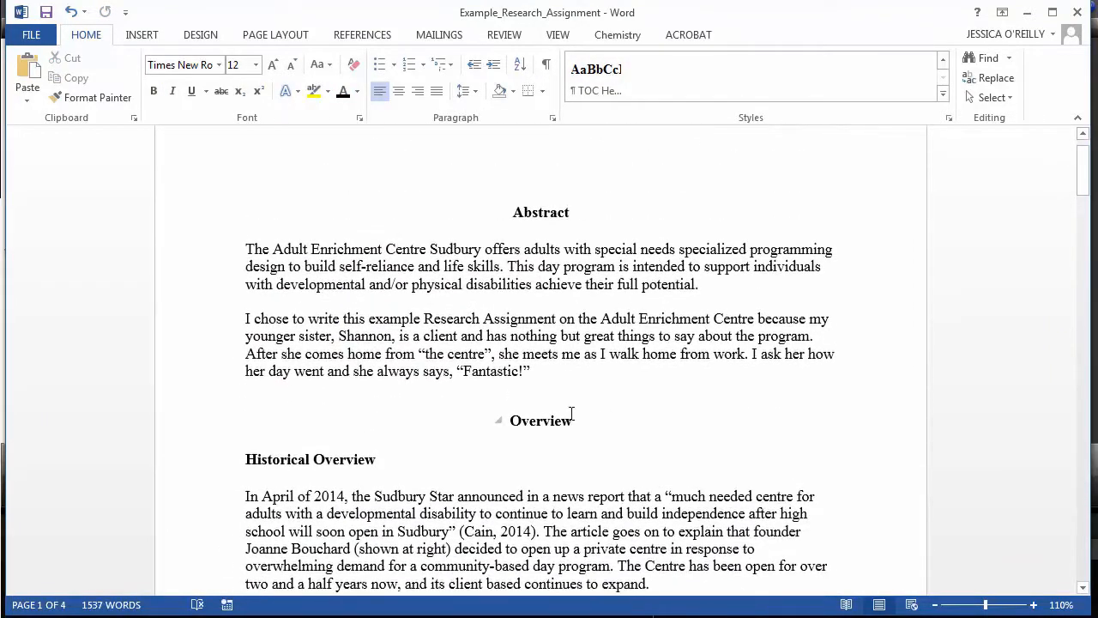
pyautogui.click(369, 399)
# Insert Automatic Table 2 as the table of contents after the Abstract
pyautogui.click(361, 36)
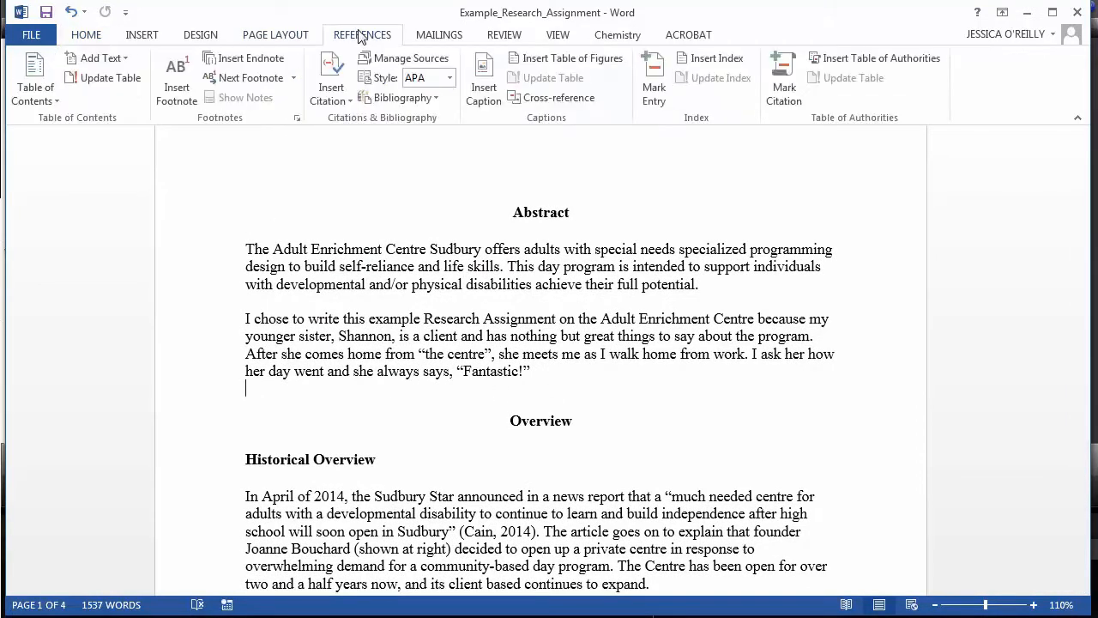
pyautogui.click(39, 101)
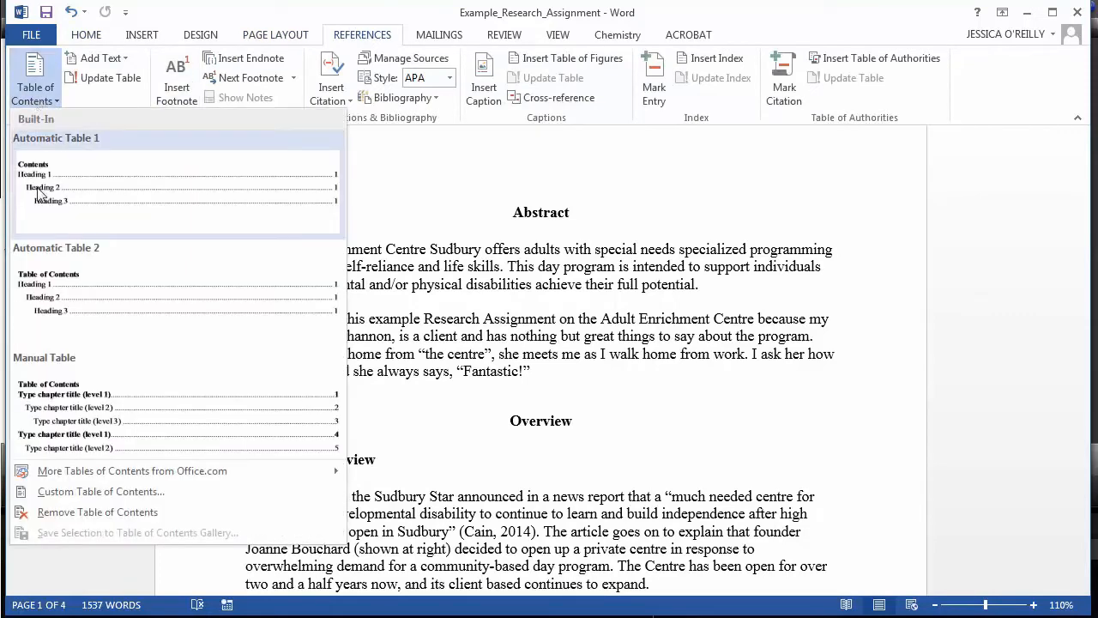
pyautogui.click(72, 300)
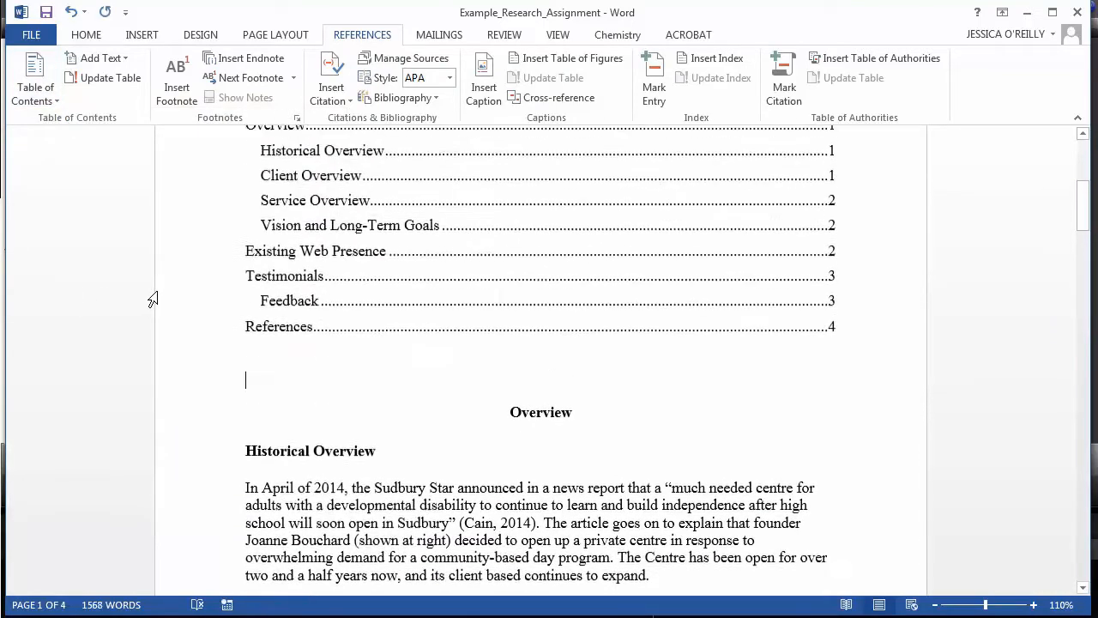
pyautogui.scroll(6, 197, 300)
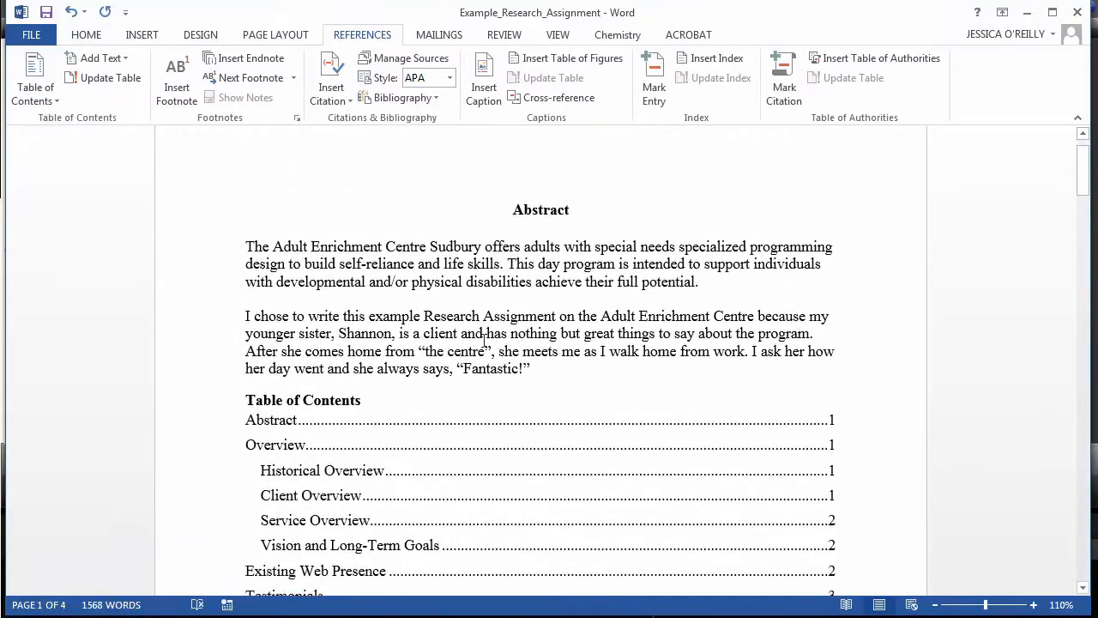
# Put a page break before the table of contents and add a blank line under its heading
pyautogui.click(148, 37)
pyautogui.click(52, 97)
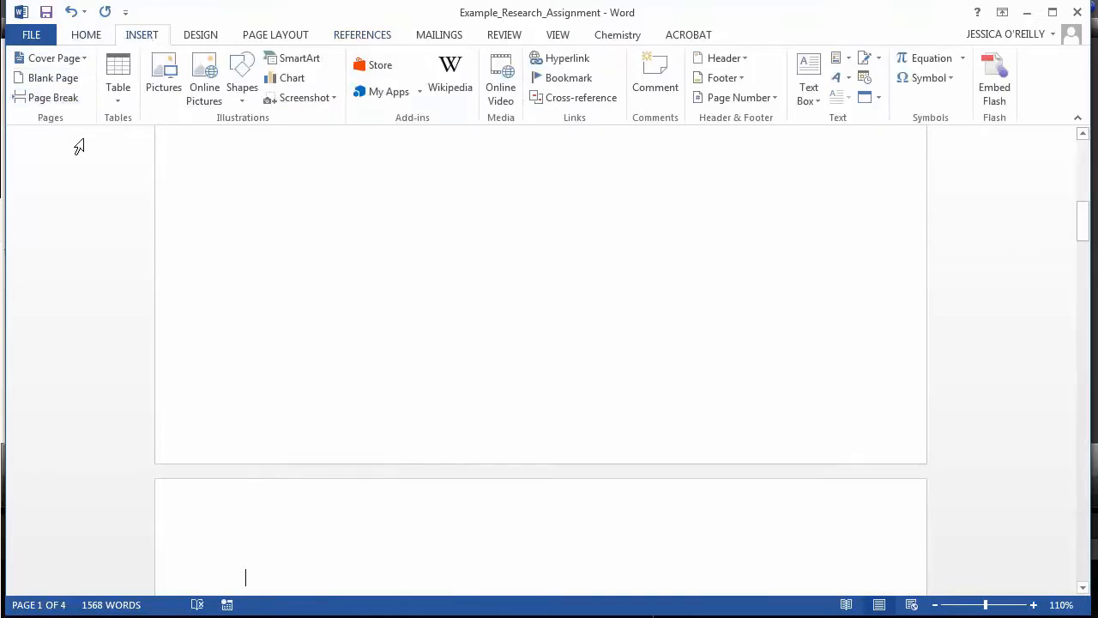
pyautogui.scroll(-4, 446, 259)
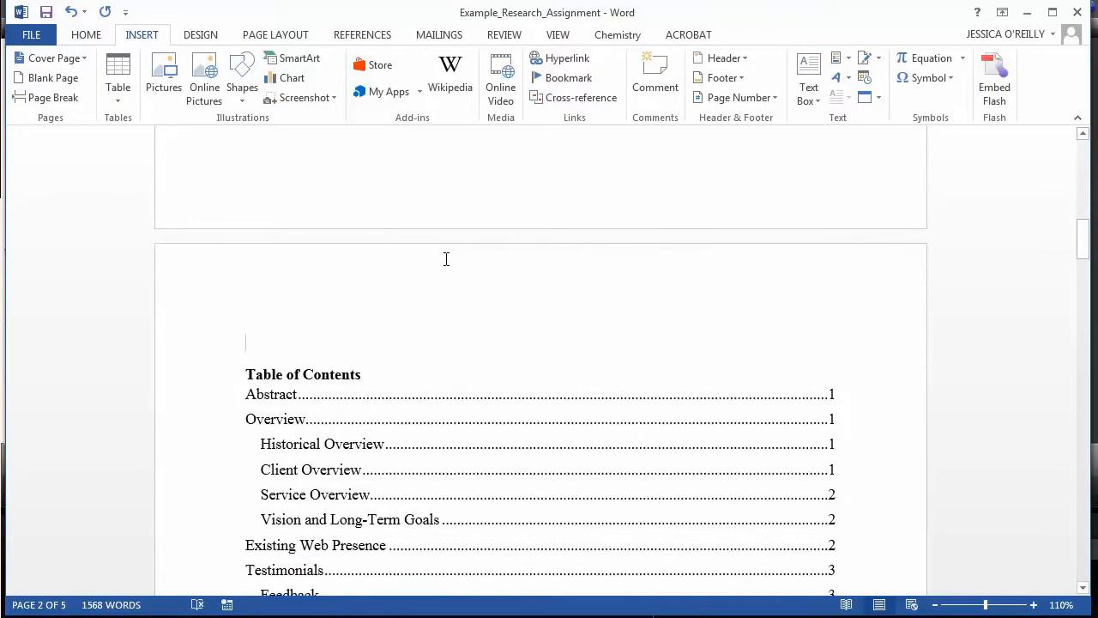
pyautogui.press('Delete')
pyautogui.scroll(-2, 446, 258)
pyautogui.click(432, 249)
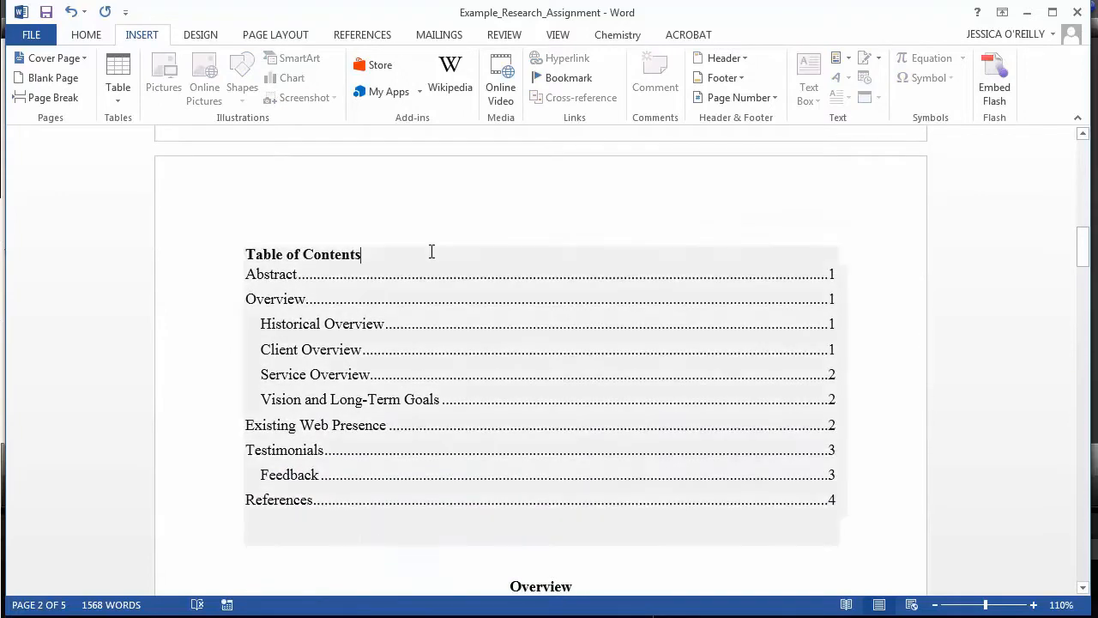
pyautogui.press('Return')
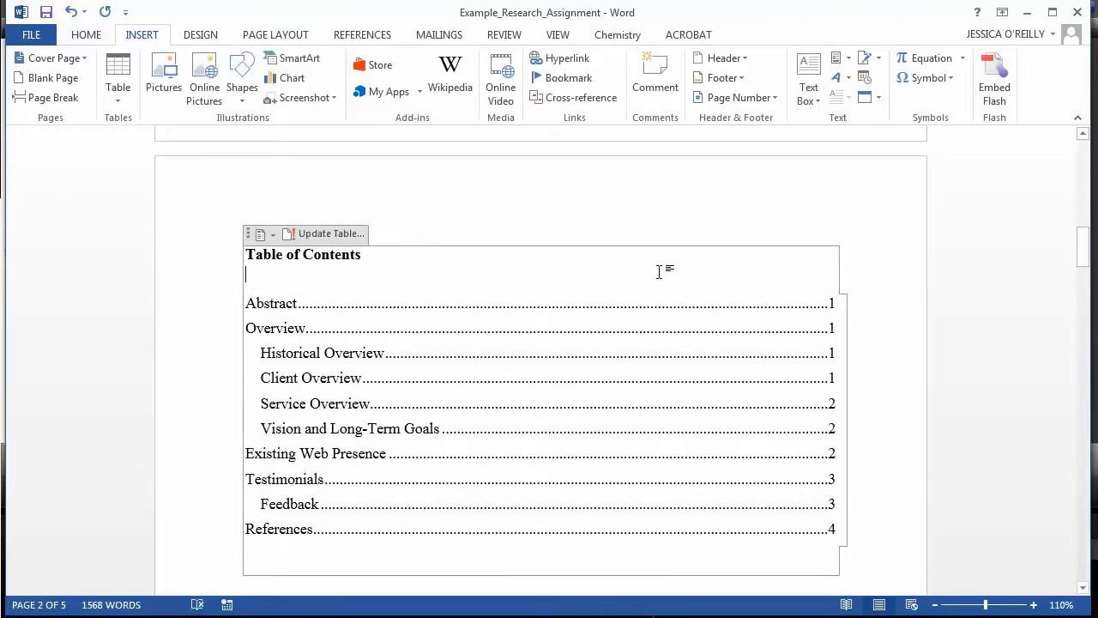
# Add a page break after the table of contents so Overview starts a new page
pyautogui.scroll(-2, 535, 271)
pyautogui.scroll(-3, 536, 271)
pyautogui.click(427, 322)
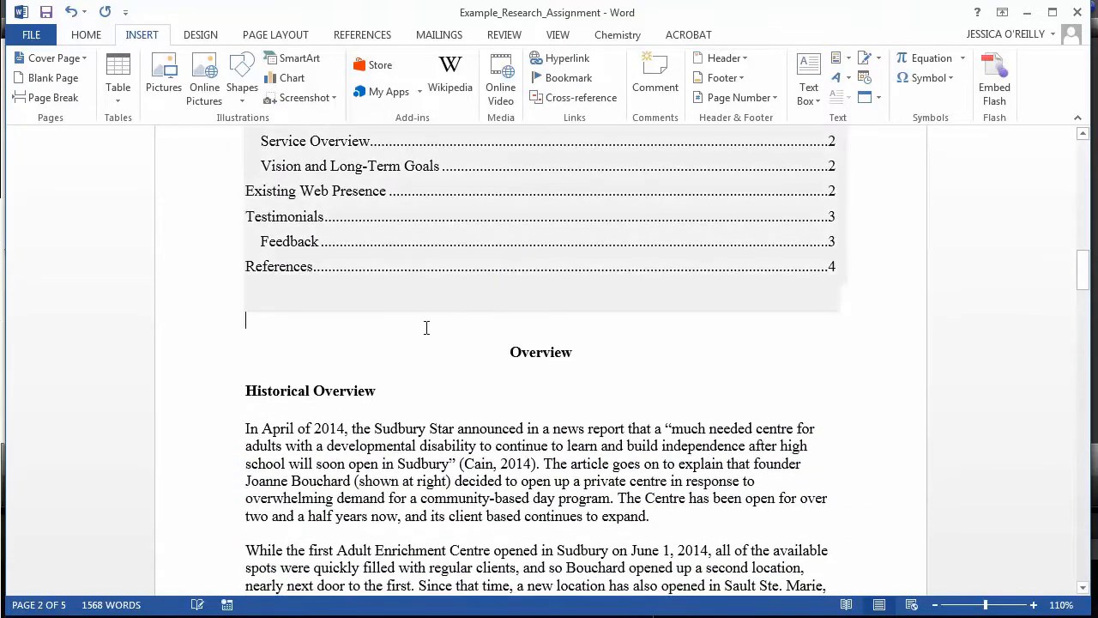
pyautogui.click(47, 97)
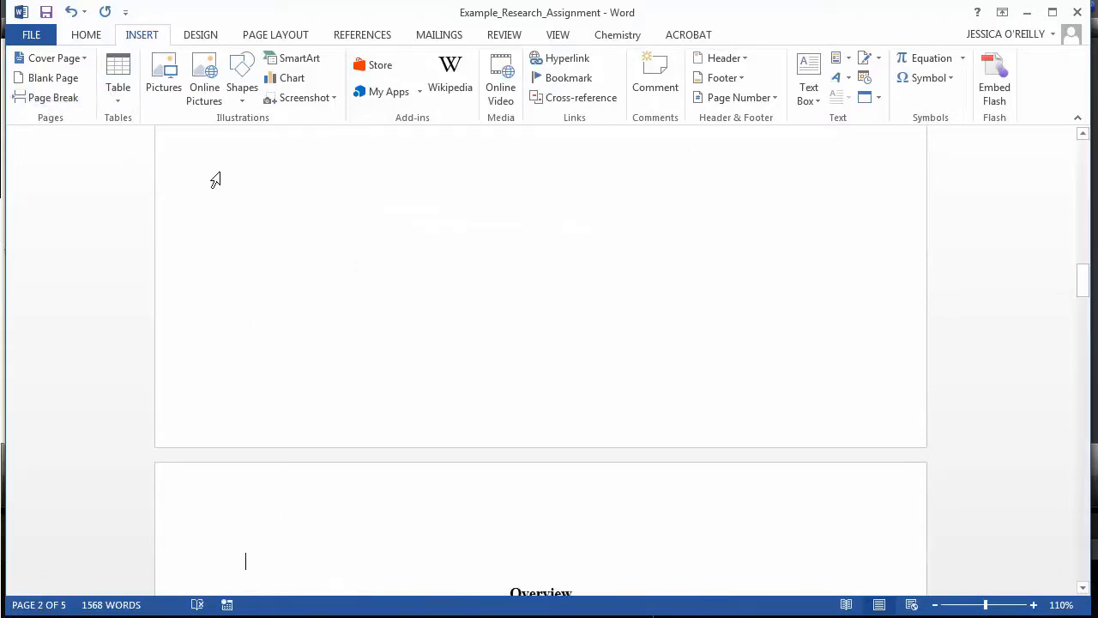
pyautogui.click(935, 605)
pyautogui.click(935, 605)
pyautogui.click(936, 605)
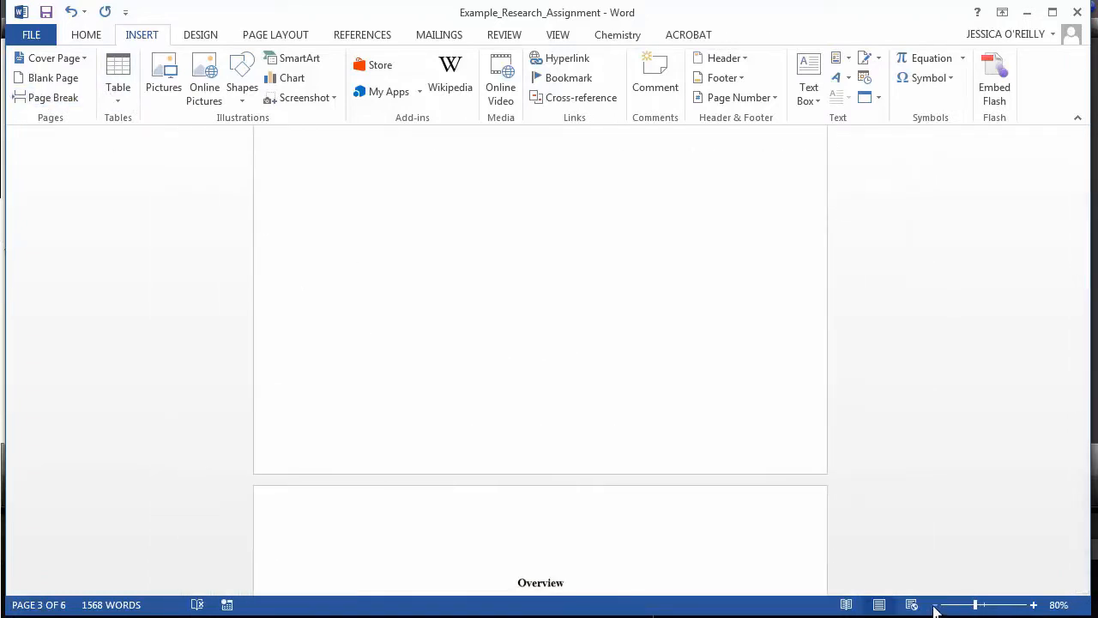
pyautogui.click(936, 604)
pyautogui.click(935, 605)
pyautogui.click(935, 605)
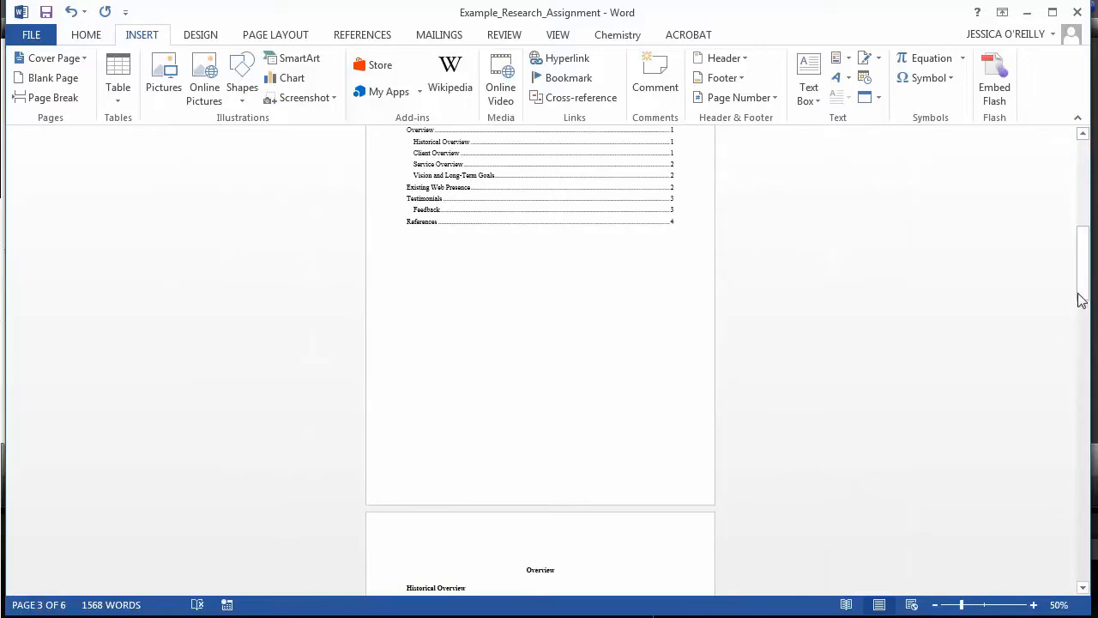
# Remove the blank line above Overview and move References to the top of a new page
pyautogui.moveTo(1081, 299); pyautogui.dragTo(1079, 333)
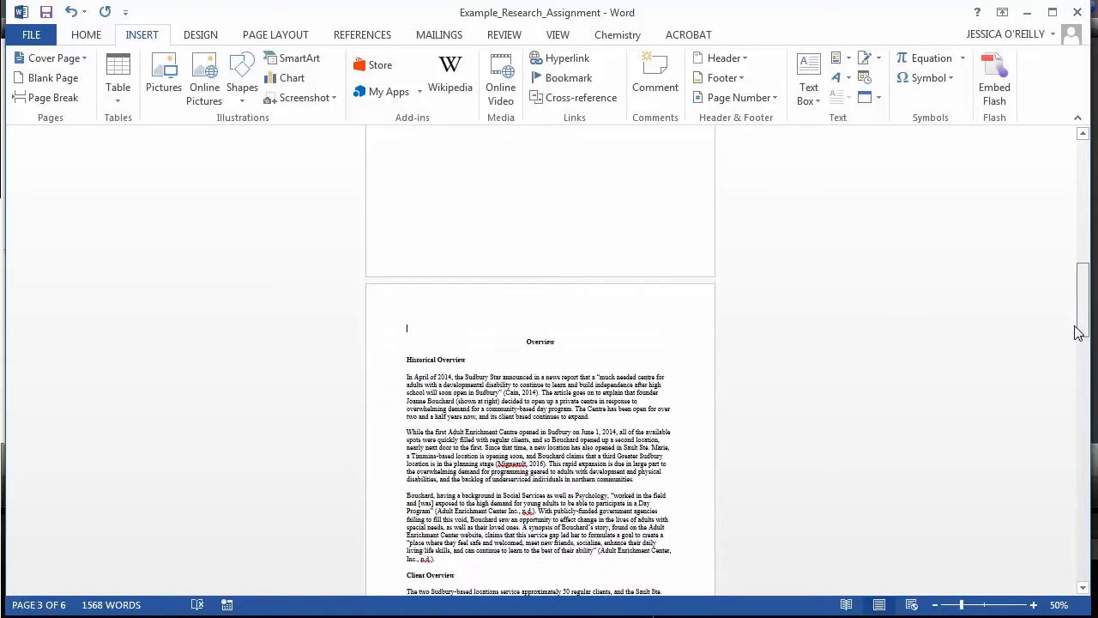
pyautogui.press('Delete')
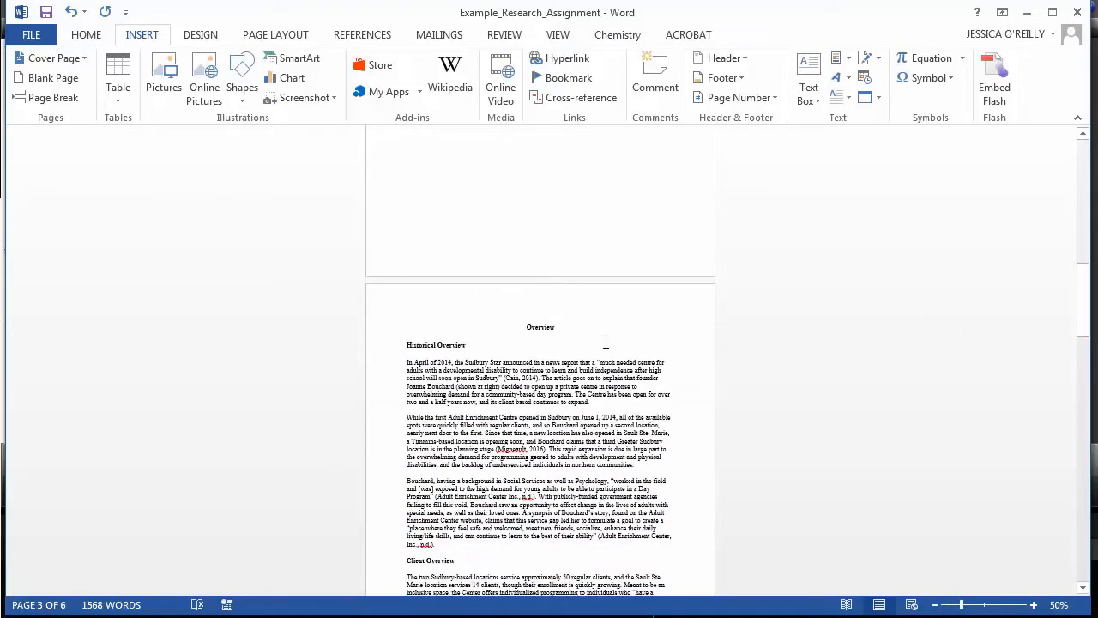
pyautogui.moveTo(1079, 319); pyautogui.dragTo(1060, 523)
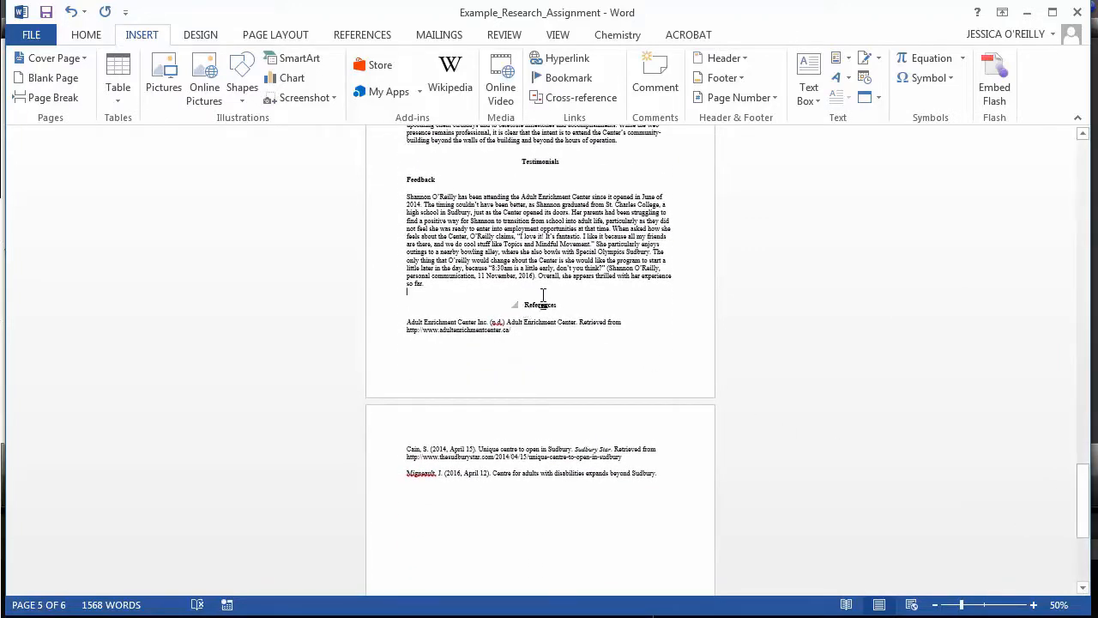
pyautogui.click(50, 97)
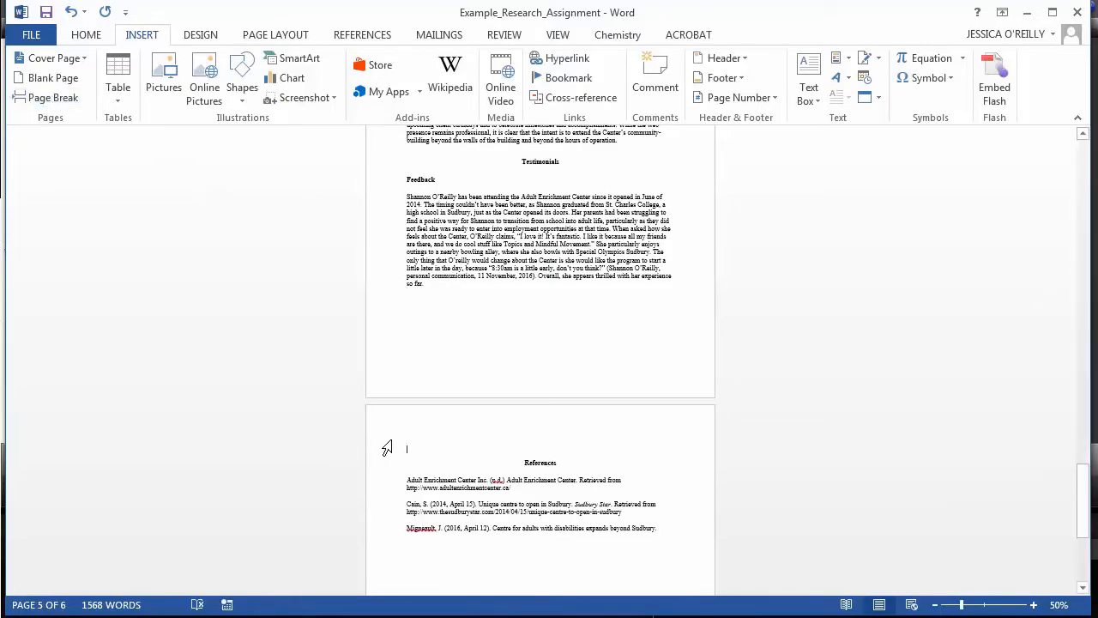
pyautogui.press('Delete')
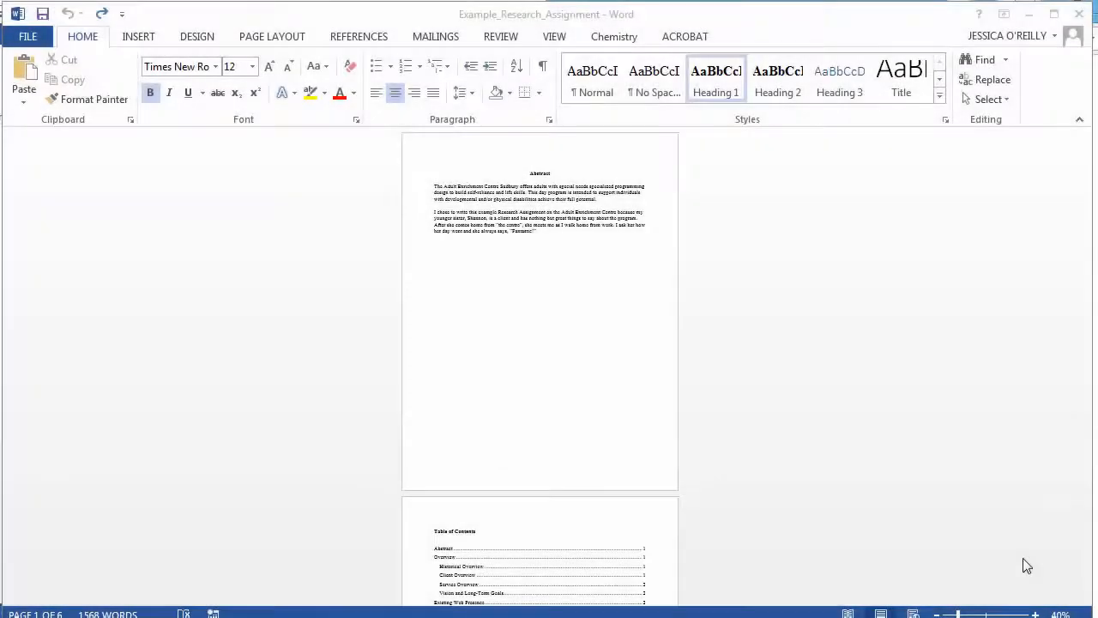
# Insert a blank page directly before the Abstract heading
pyautogui.click(577, 254)
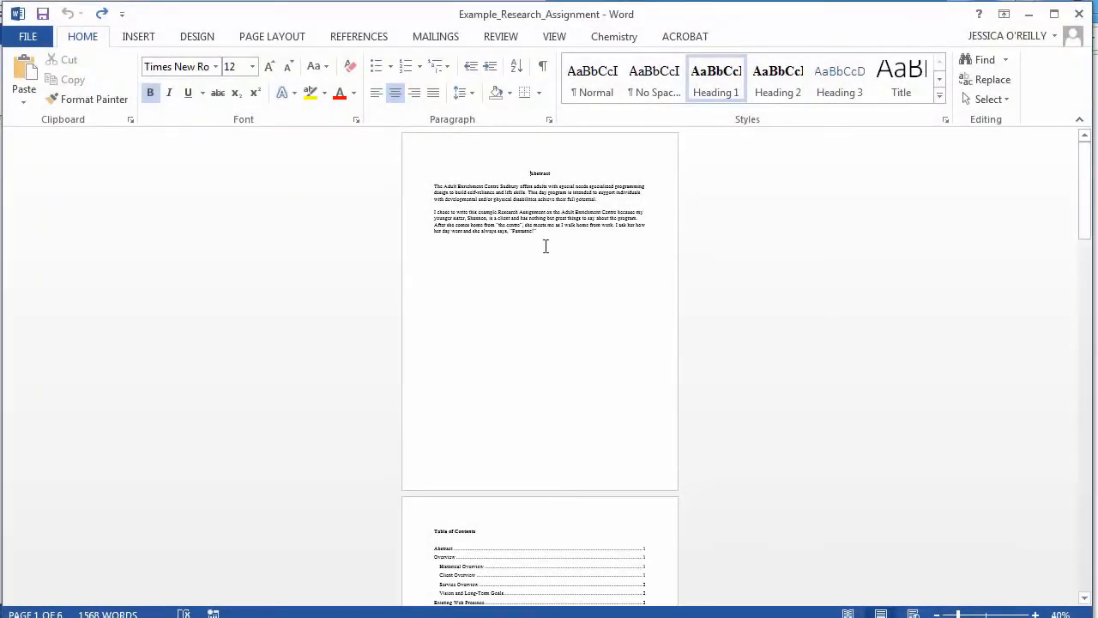
pyautogui.press('Up')
pyautogui.press('Up')
pyautogui.press('Up')
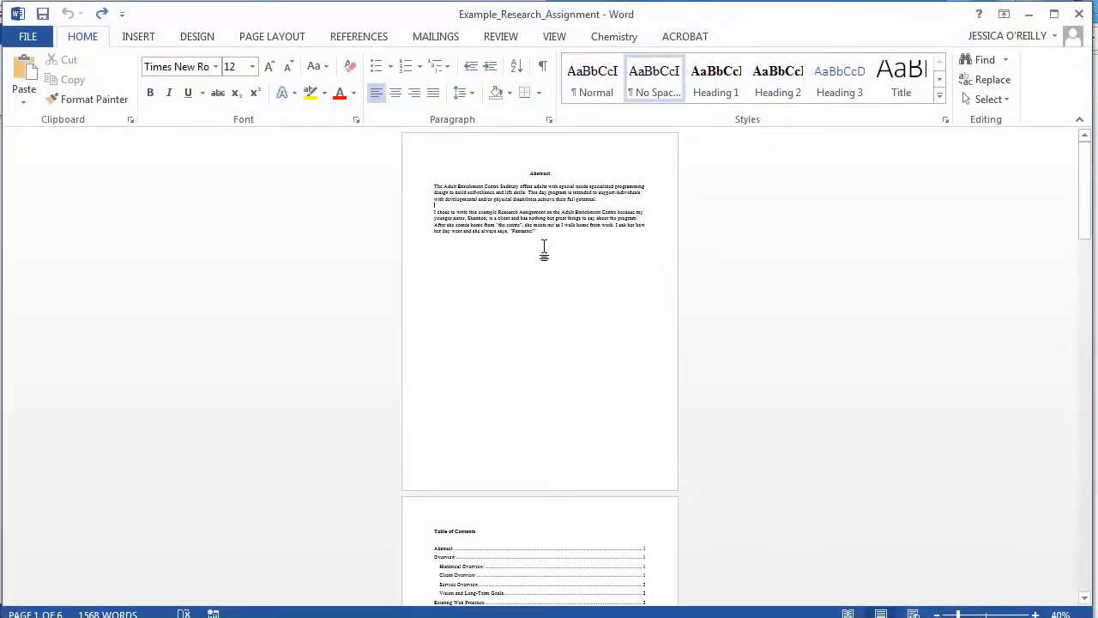
pyautogui.press('Up')
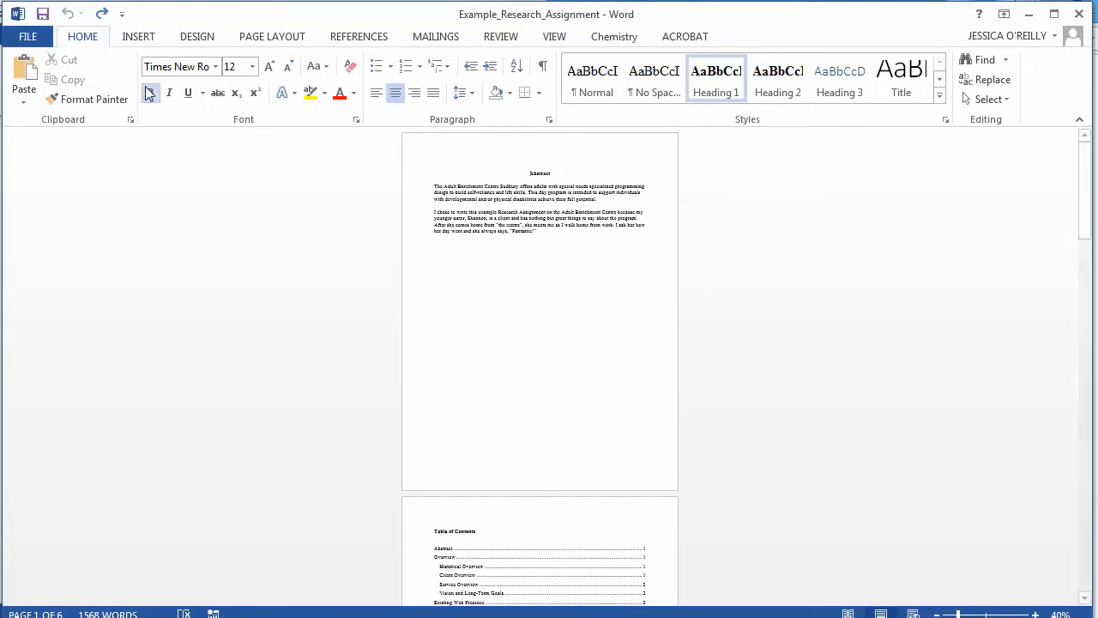
pyautogui.click(137, 40)
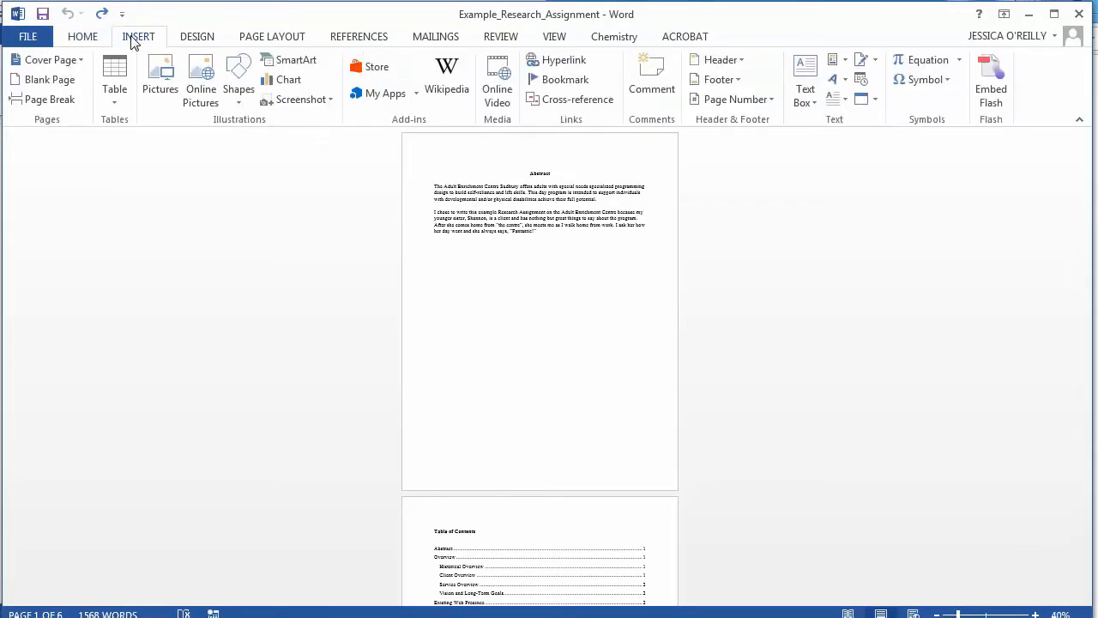
pyautogui.click(51, 82)
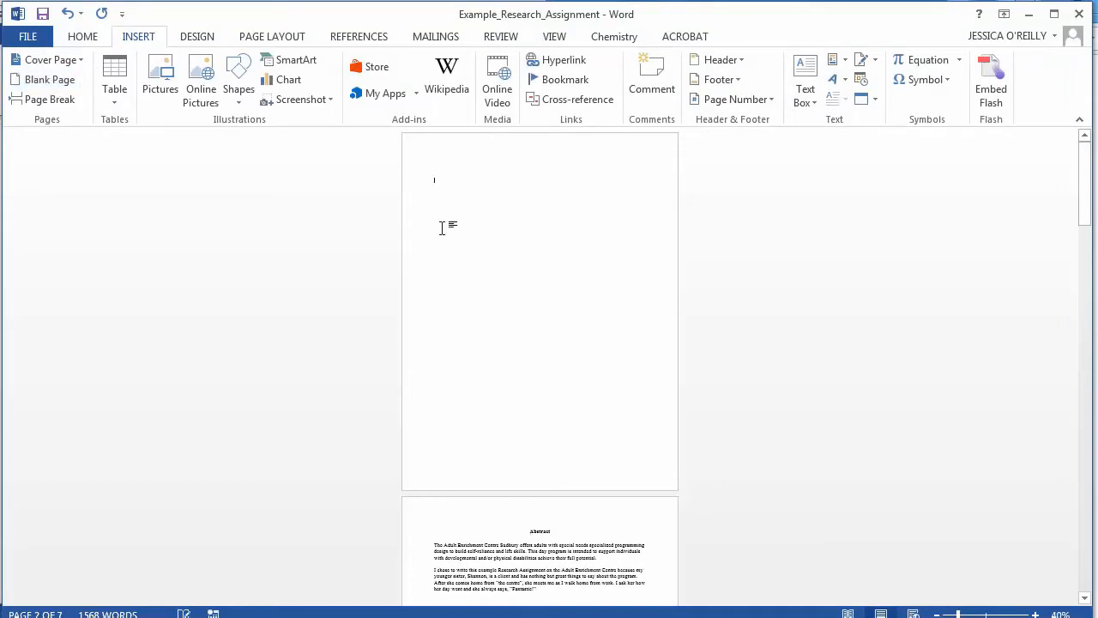
pyautogui.click(78, 39)
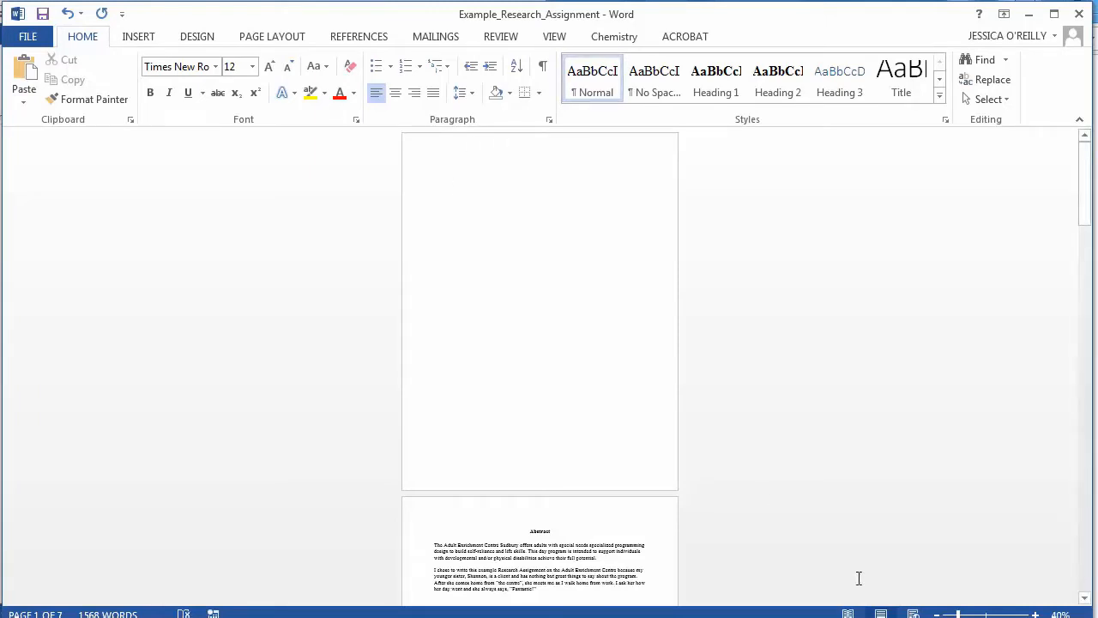
# Type 'Adult Enrichment Center Sudbury: Final Research Assignment', ENG 1002, the author's name and Cambrian College
pyautogui.moveTo(959, 615); pyautogui.dragTo(981, 614)
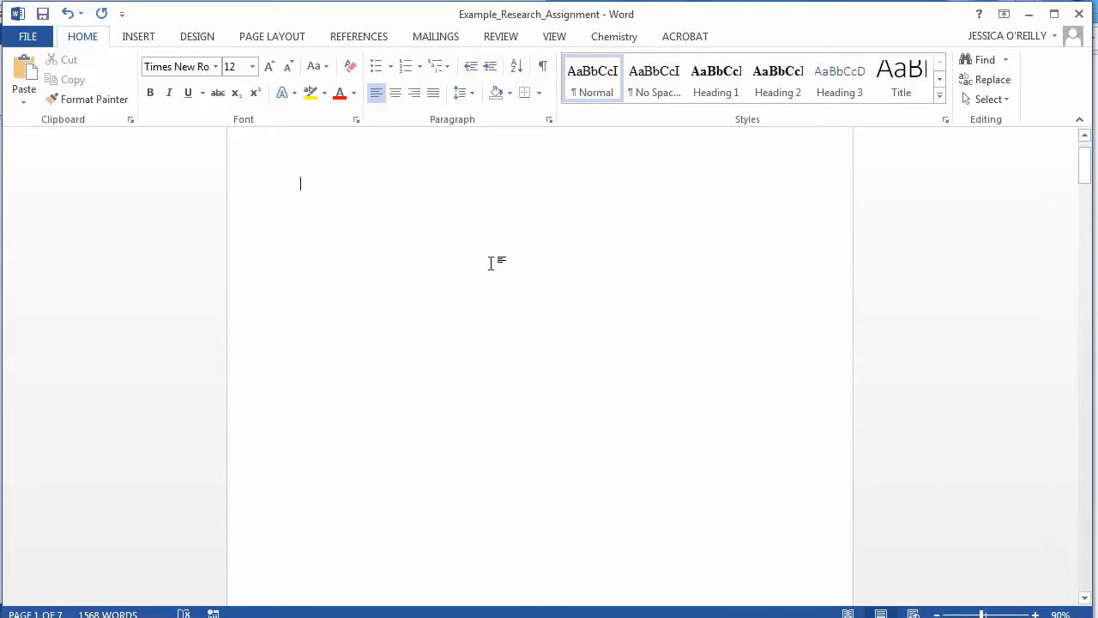
pyautogui.write('Adult Enrichment Center Sudbury: Final Research Assignment ENG 1002')
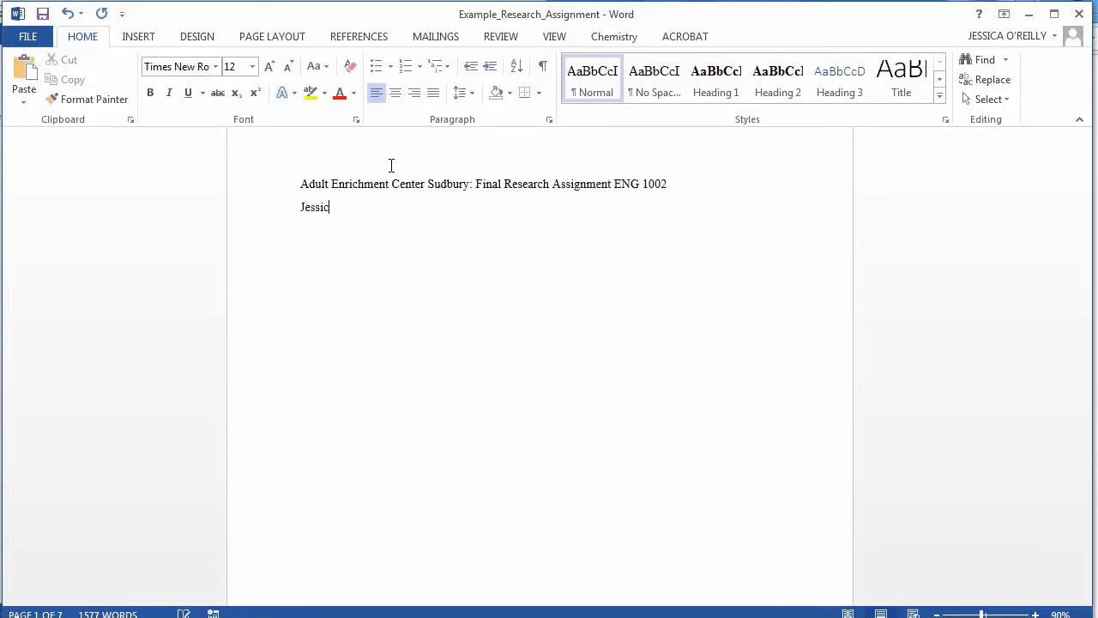
pyautogui.write('a O')
pyautogui.write("'")
pyautogui.write('ian College')
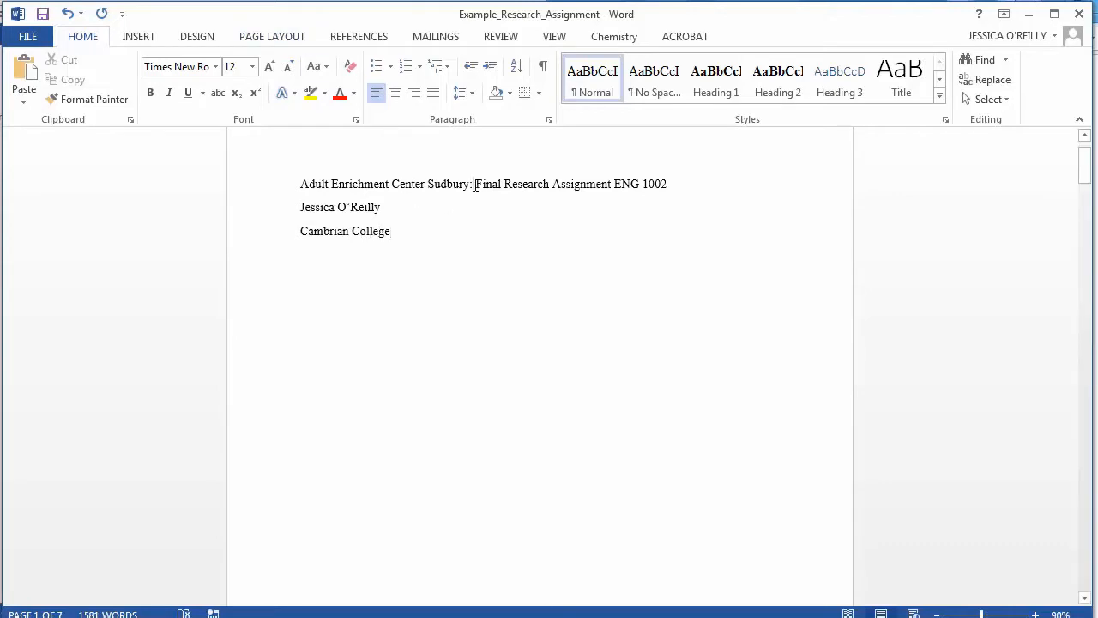
pyautogui.press('Return')
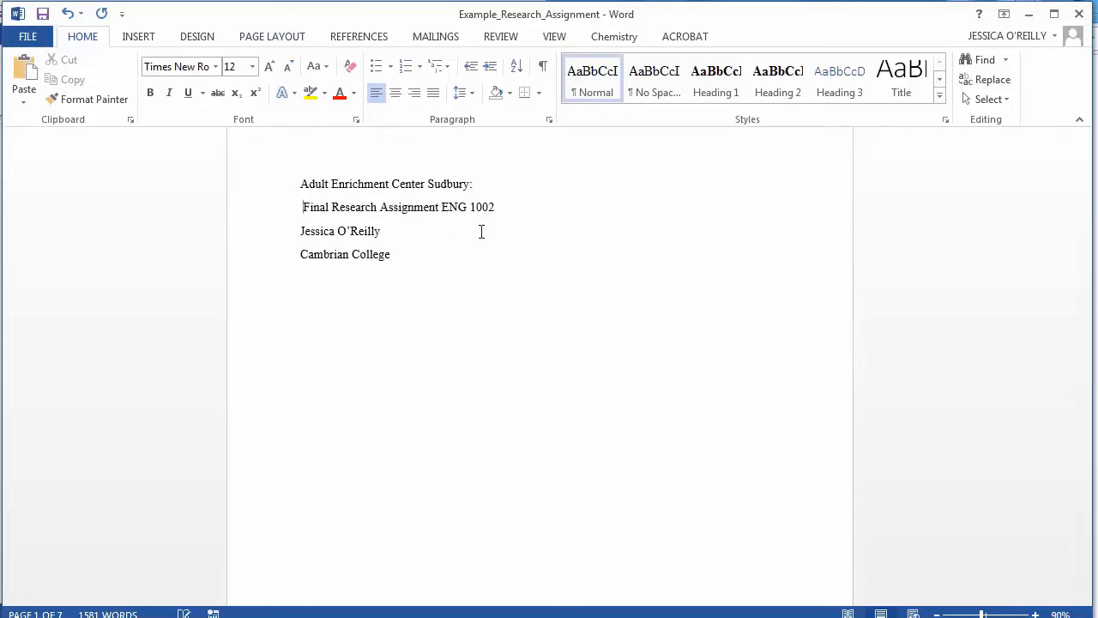
# Center the four title page lines and push them down the page
pyautogui.moveTo(407, 260); pyautogui.dragTo(270, 189)
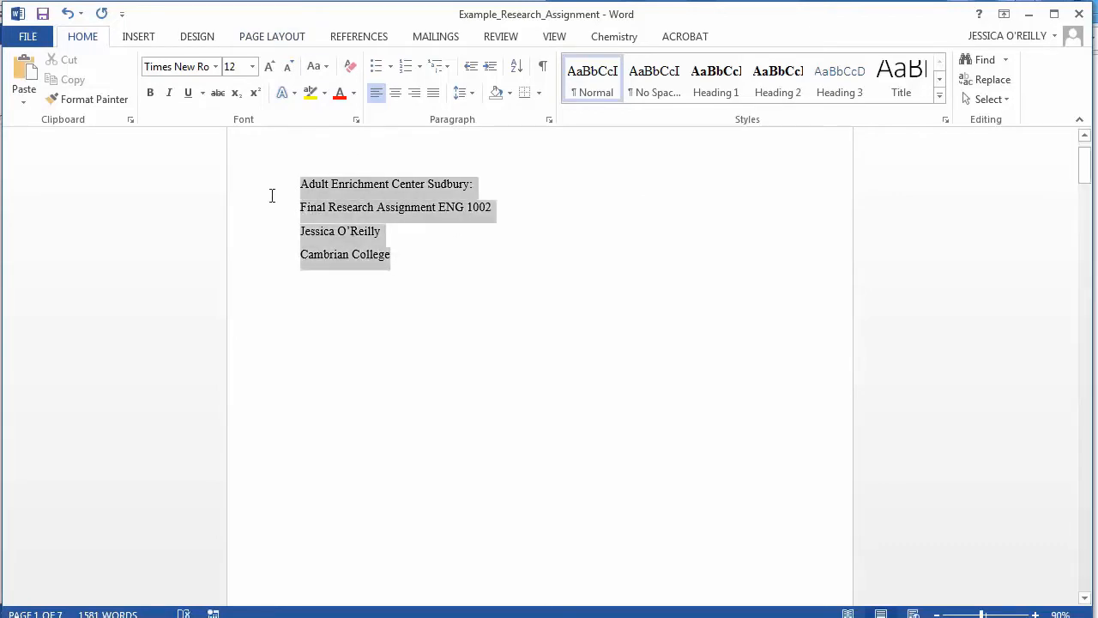
pyautogui.click(396, 94)
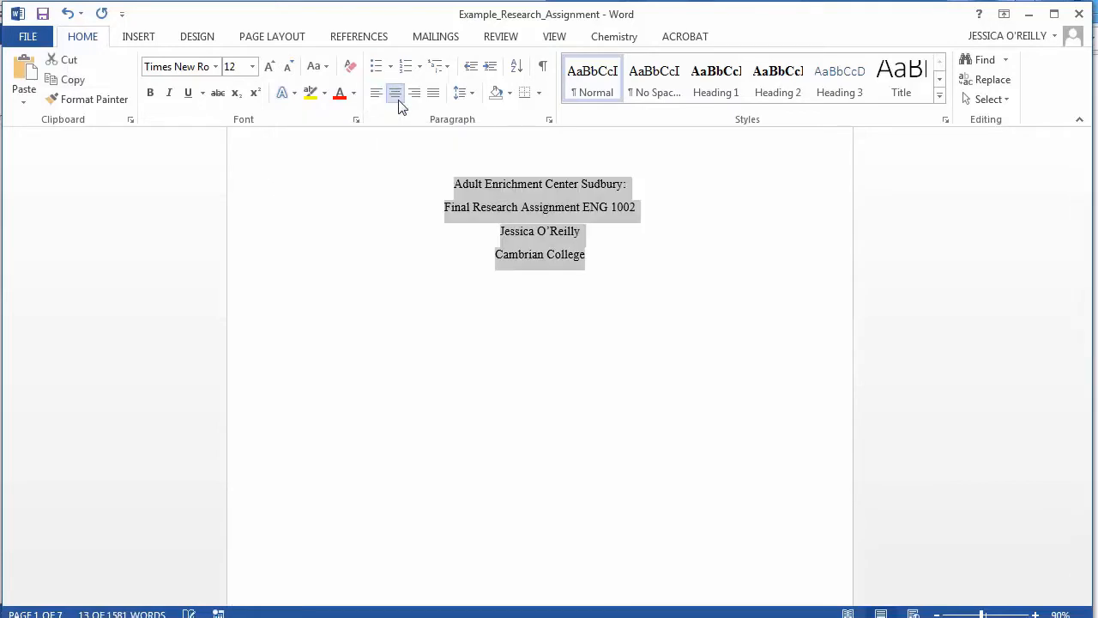
pyautogui.click(431, 184)
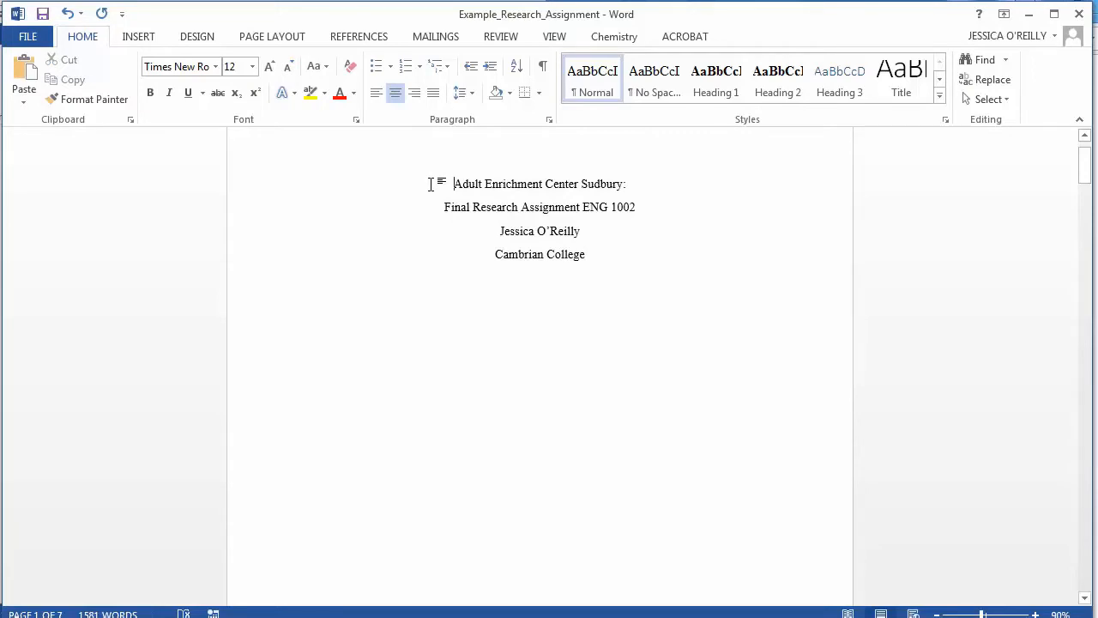
pyautogui.press('Return')
pyautogui.press('Return')
pyautogui.press('Return')
pyautogui.press('Return')
pyautogui.press('Return')
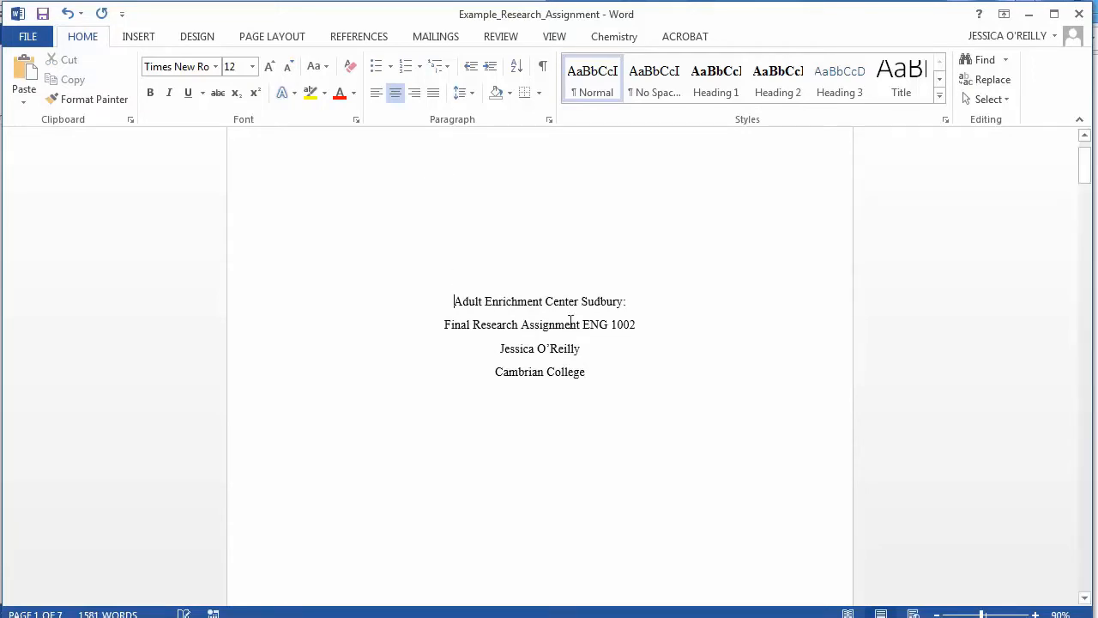
# Set the title lines to 2.0 line spacing
pyautogui.moveTo(600, 374); pyautogui.dragTo(450, 298)
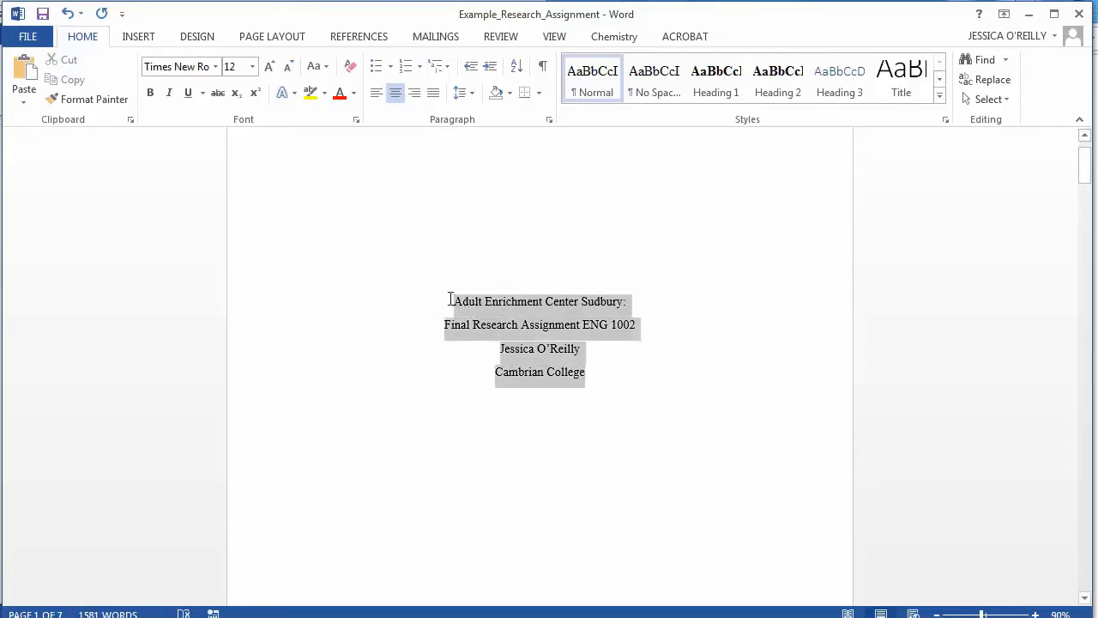
pyautogui.click(471, 94)
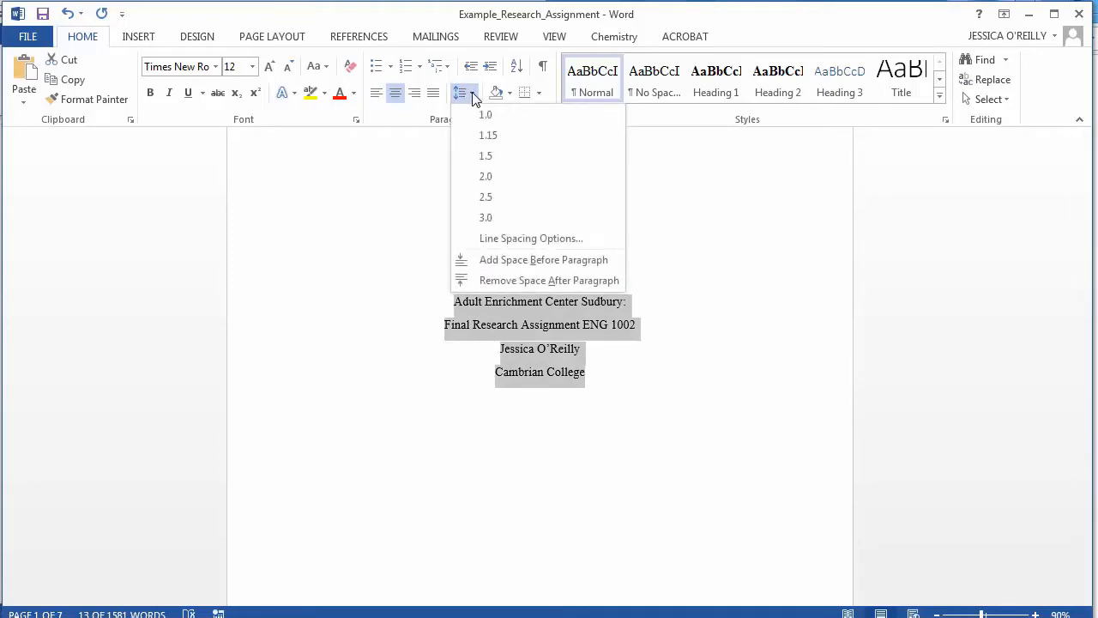
pyautogui.click(486, 177)
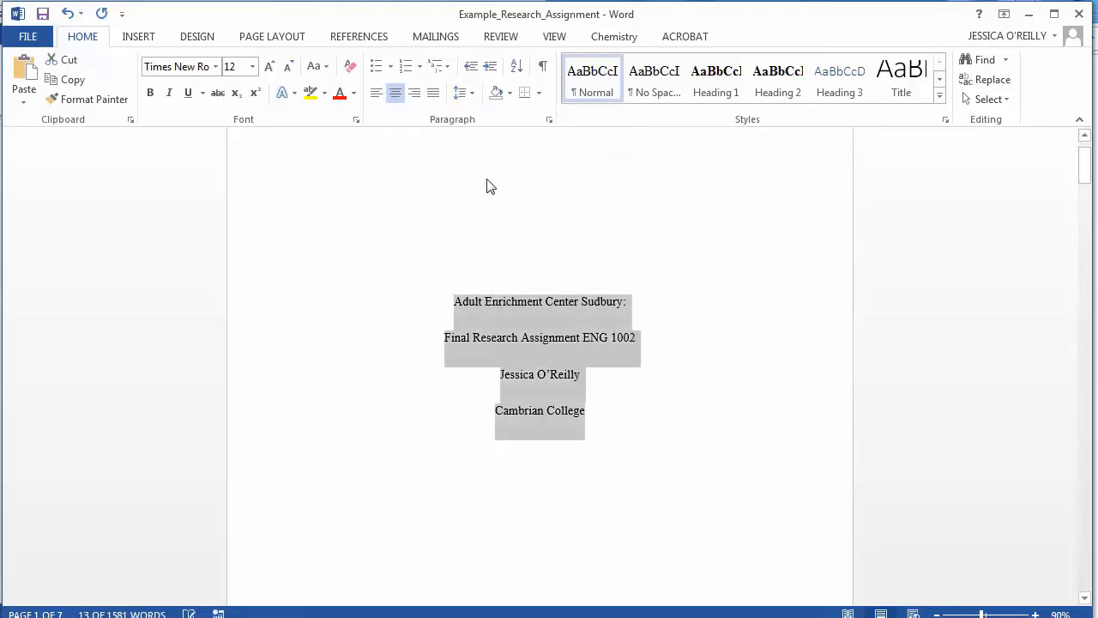
pyautogui.click(610, 428)
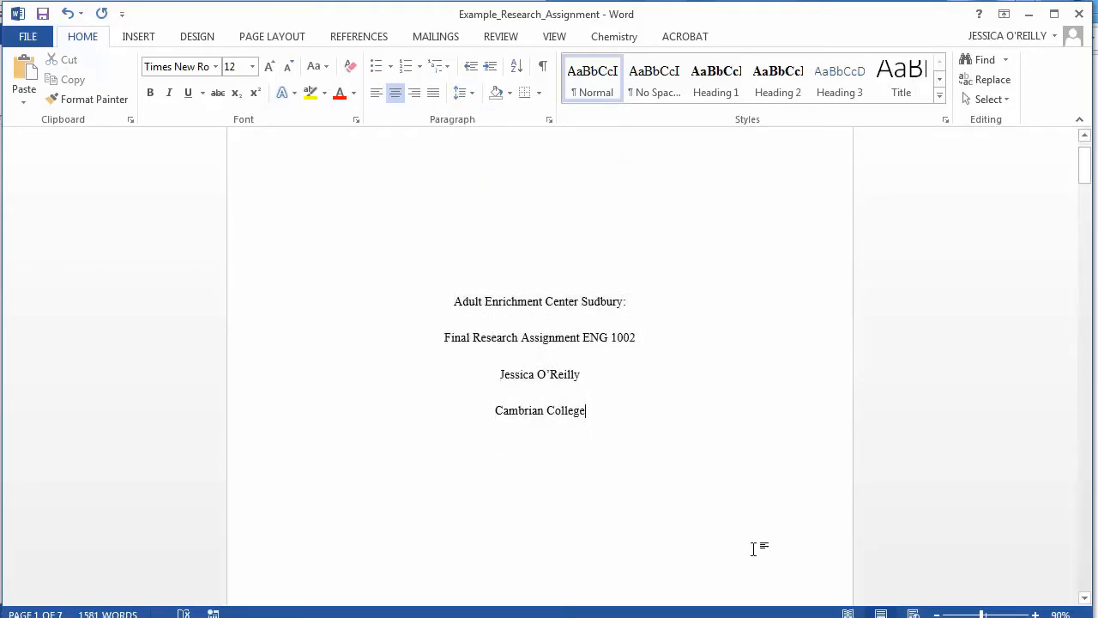
pyautogui.click(936, 614)
pyautogui.click(936, 615)
pyautogui.click(937, 615)
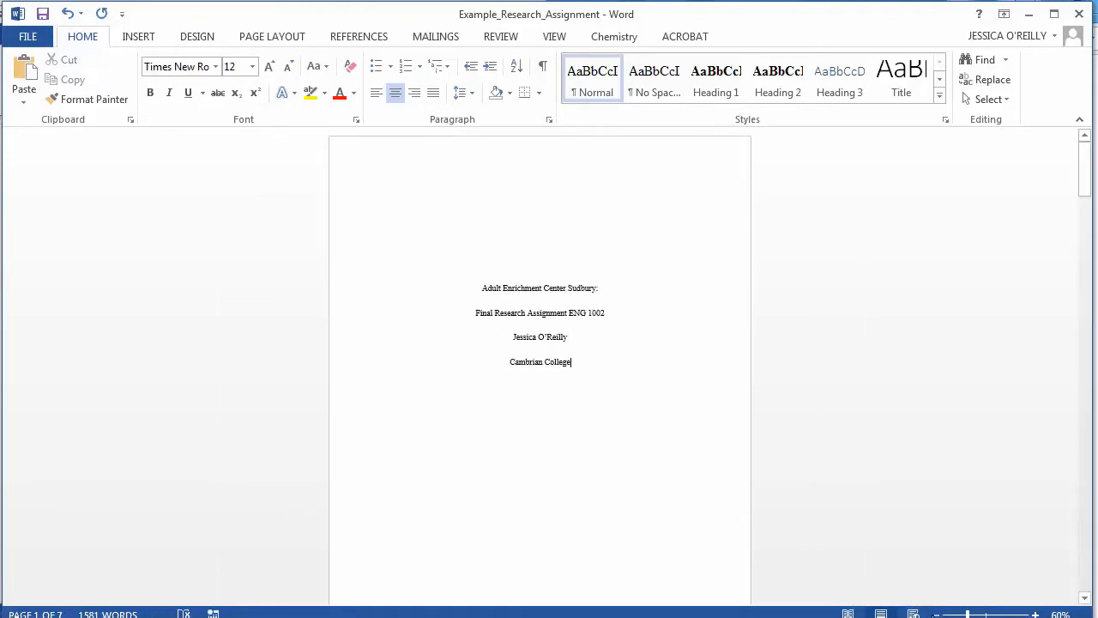
pyautogui.moveTo(1085, 176); pyautogui.dragTo(1065, 376)
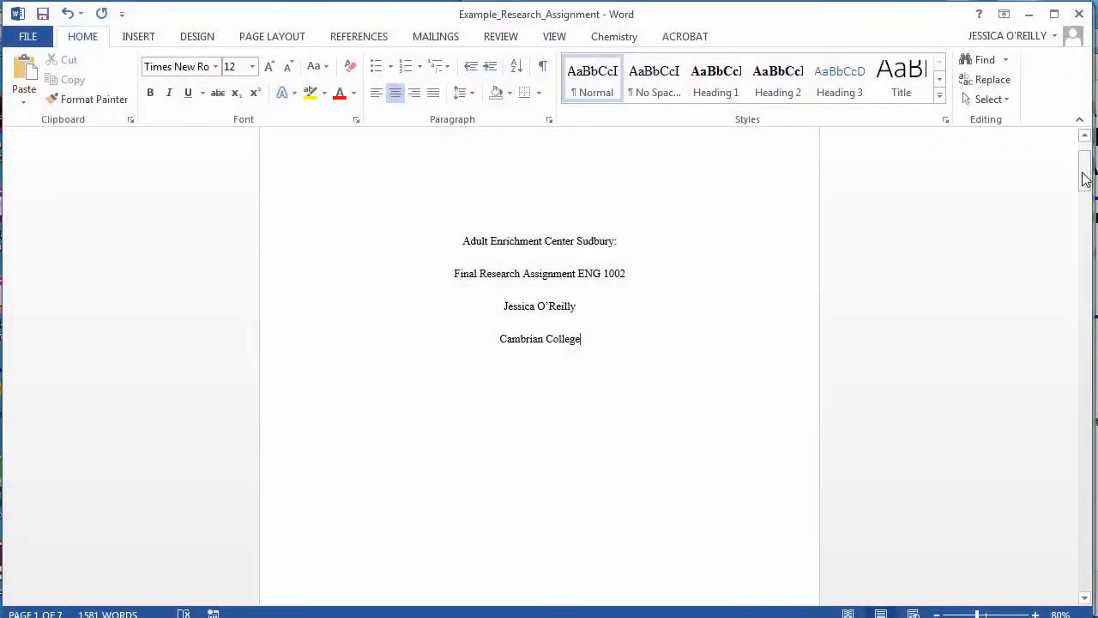
# Mark the spot after 'centre for' in the Overview's first paragraph, then switch to Chrome
pyautogui.moveTo(1085, 177); pyautogui.dragTo(1040, 357)
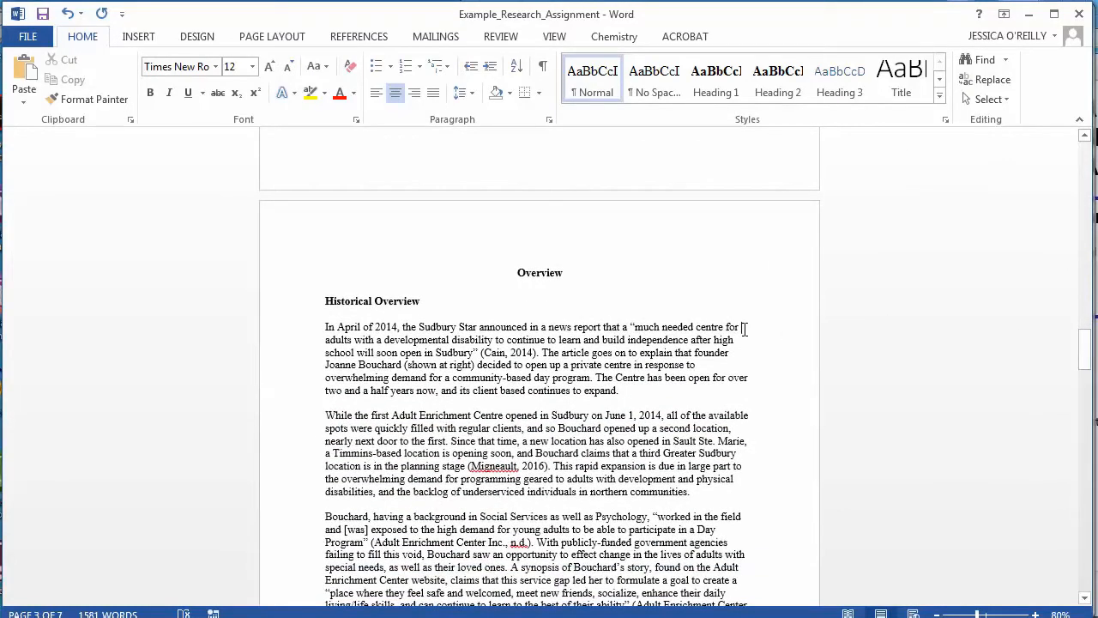
pyautogui.click(744, 326)
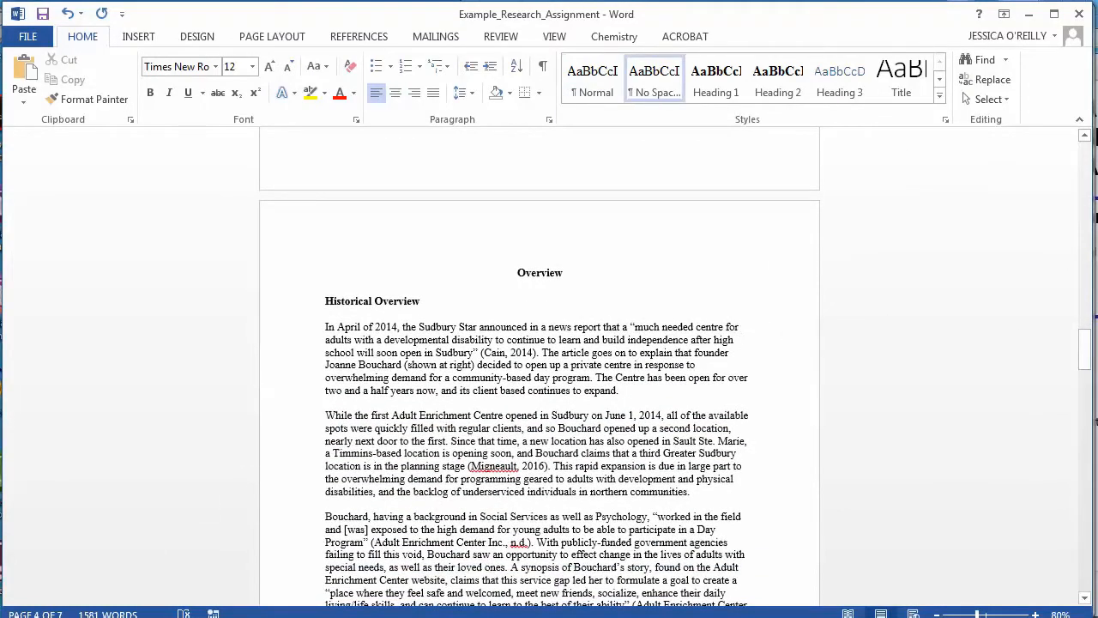
pyautogui.click(94, 617)
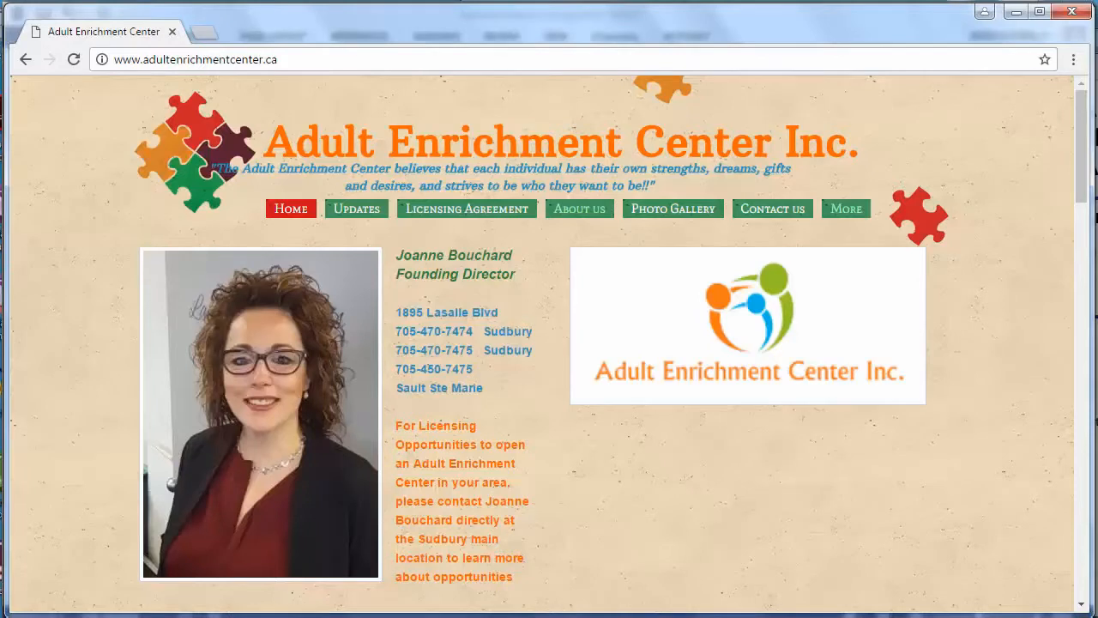
# Copy the founding director's photo from the center's homepage and return to the Word assignment
pyautogui.rightClick(267, 404)
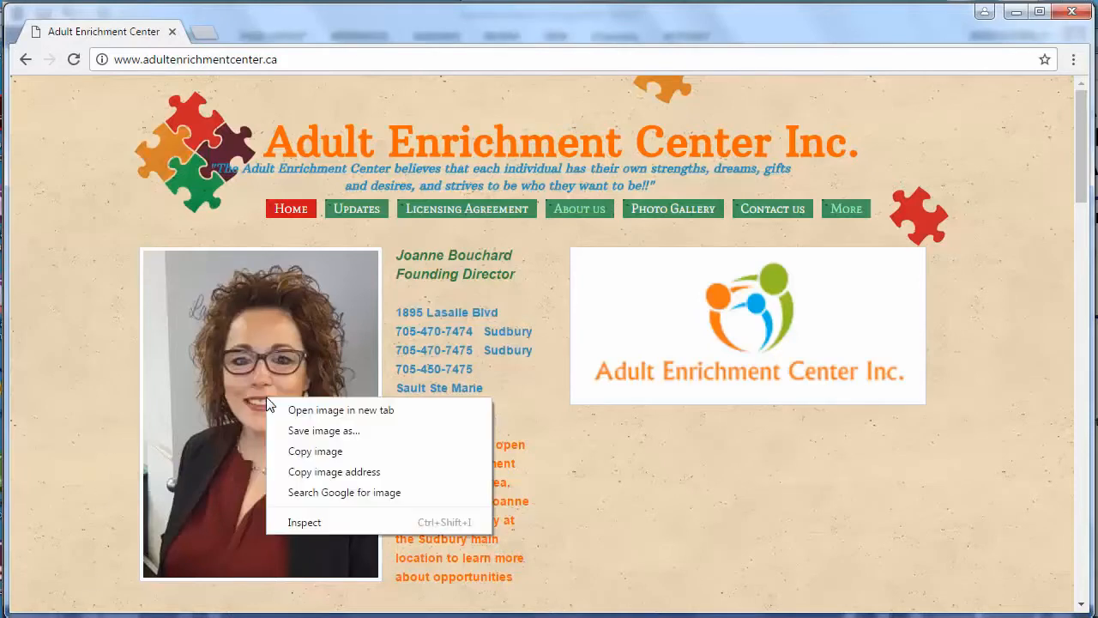
pyautogui.click(307, 455)
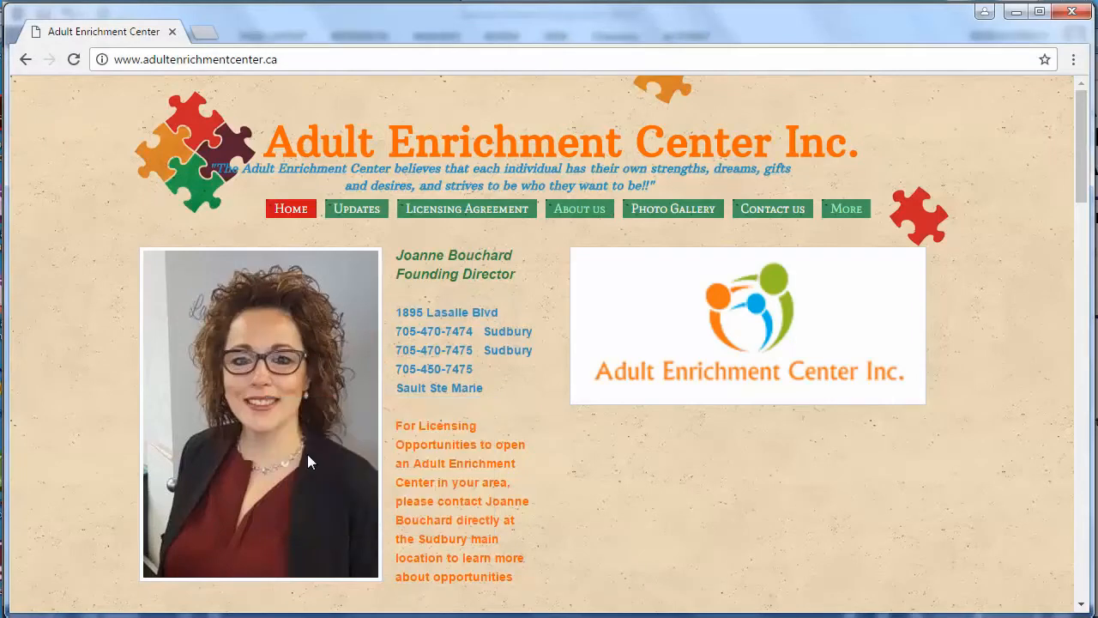
pyautogui.moveTo(300, 616)
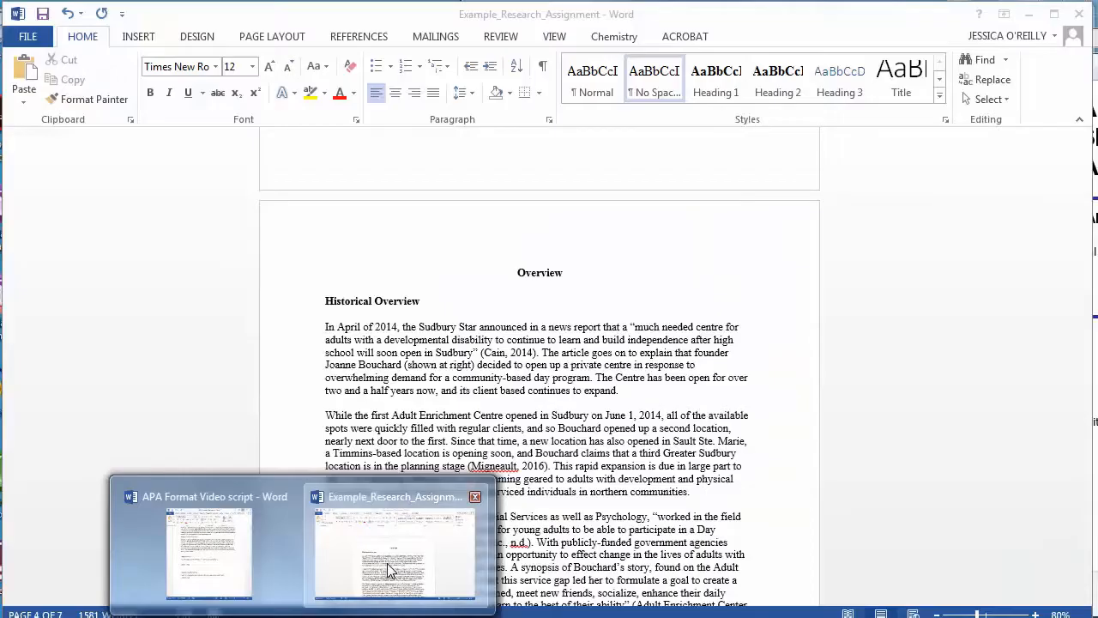
pyautogui.click(387, 562)
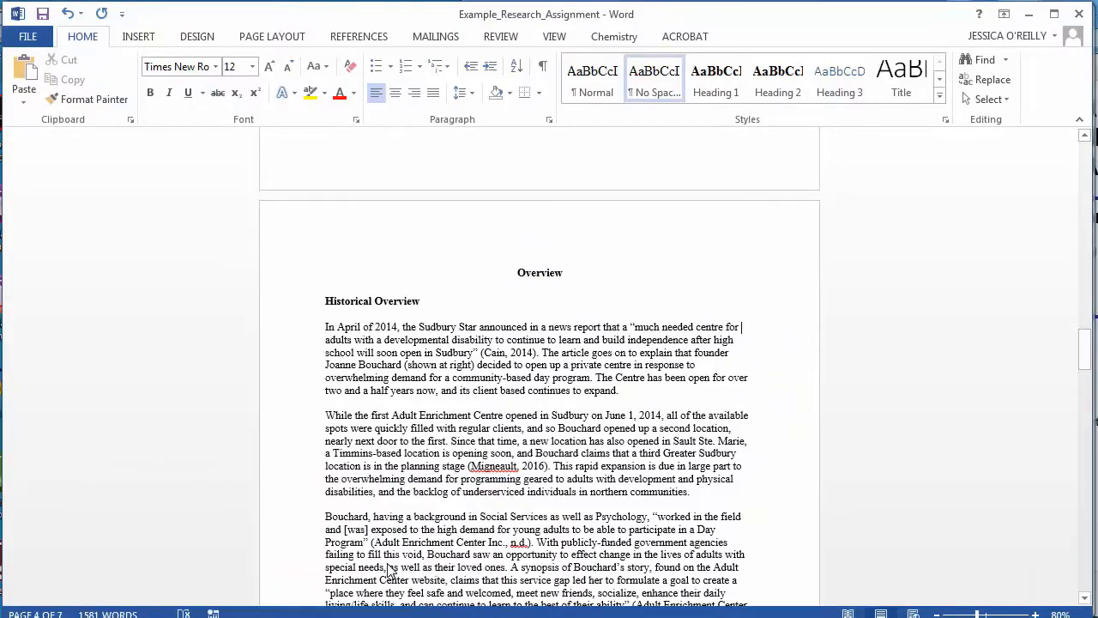
# Paste the photo with Keep Source Formatting and set its text wrapping to Tight
pyautogui.rightClick(747, 331)
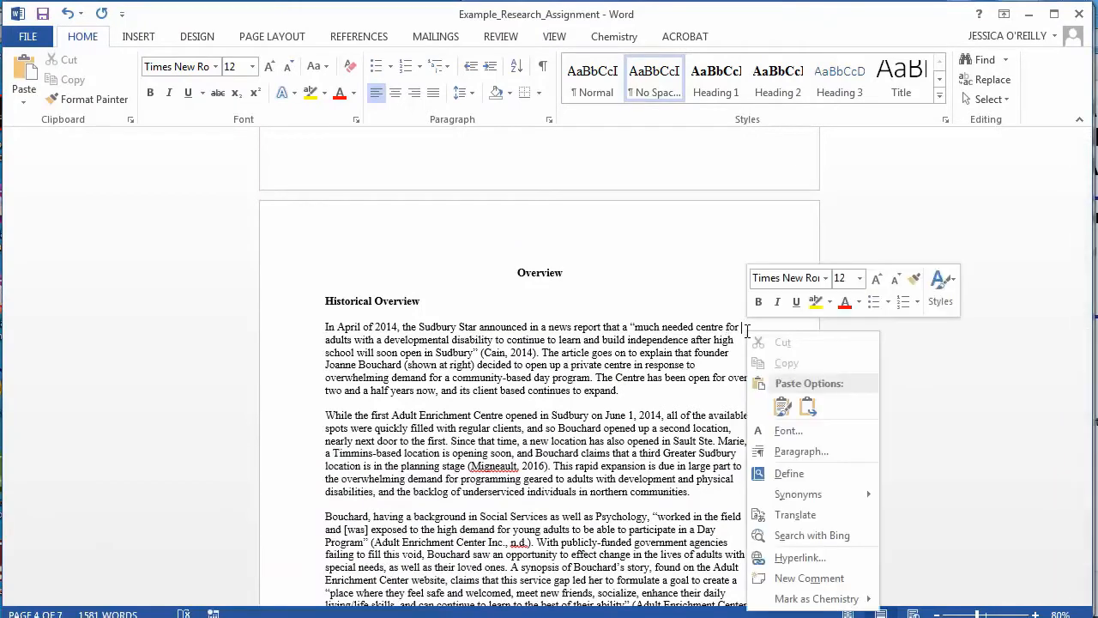
pyautogui.click(782, 407)
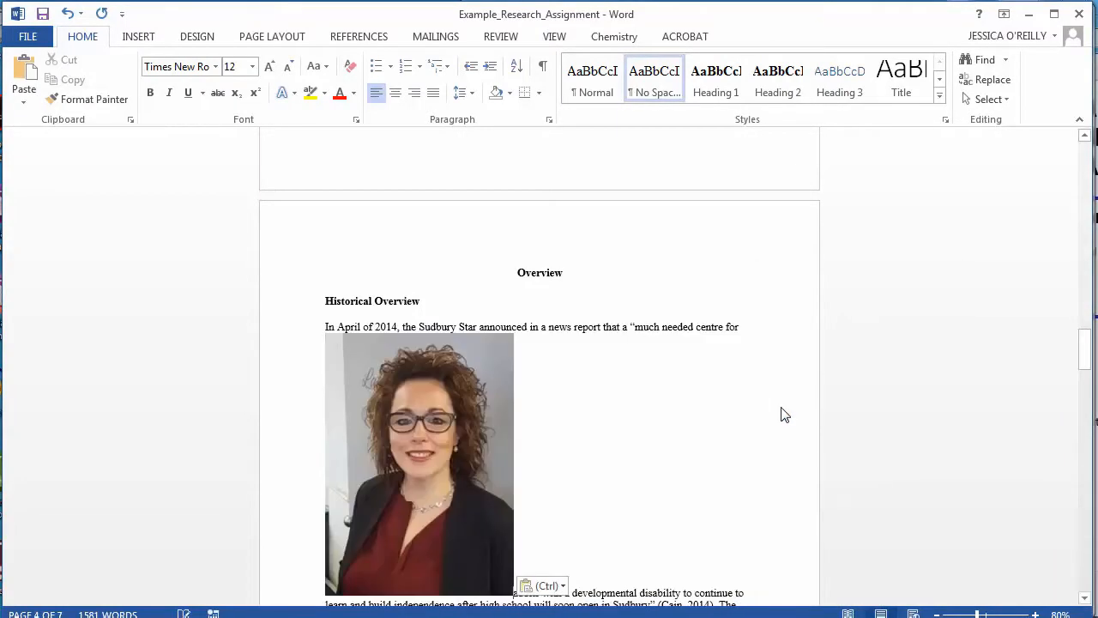
pyautogui.click(468, 430)
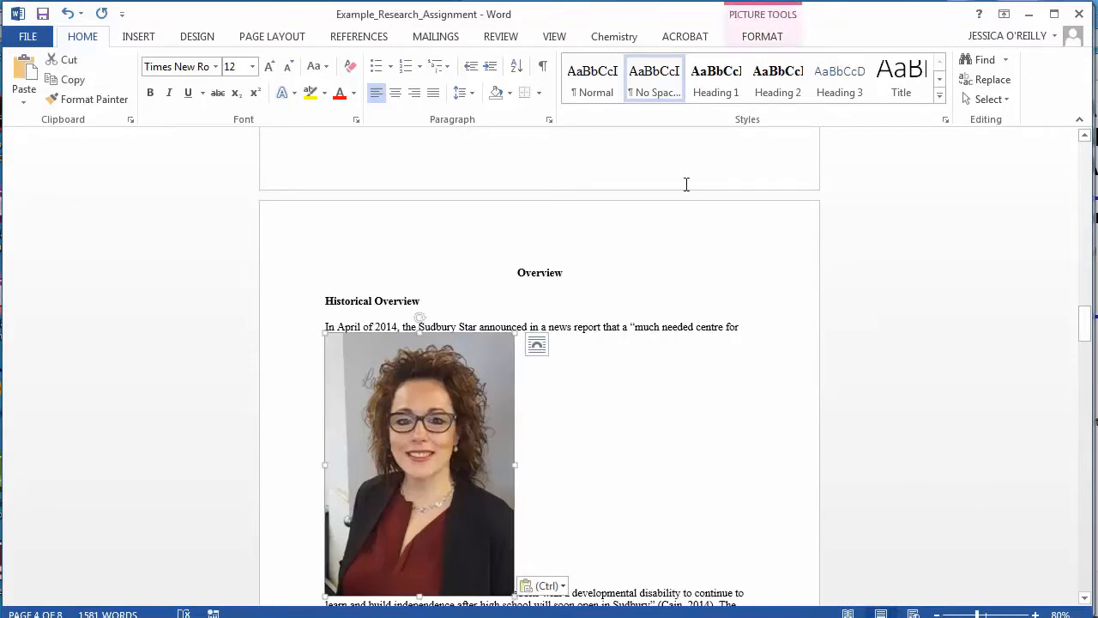
pyautogui.click(756, 39)
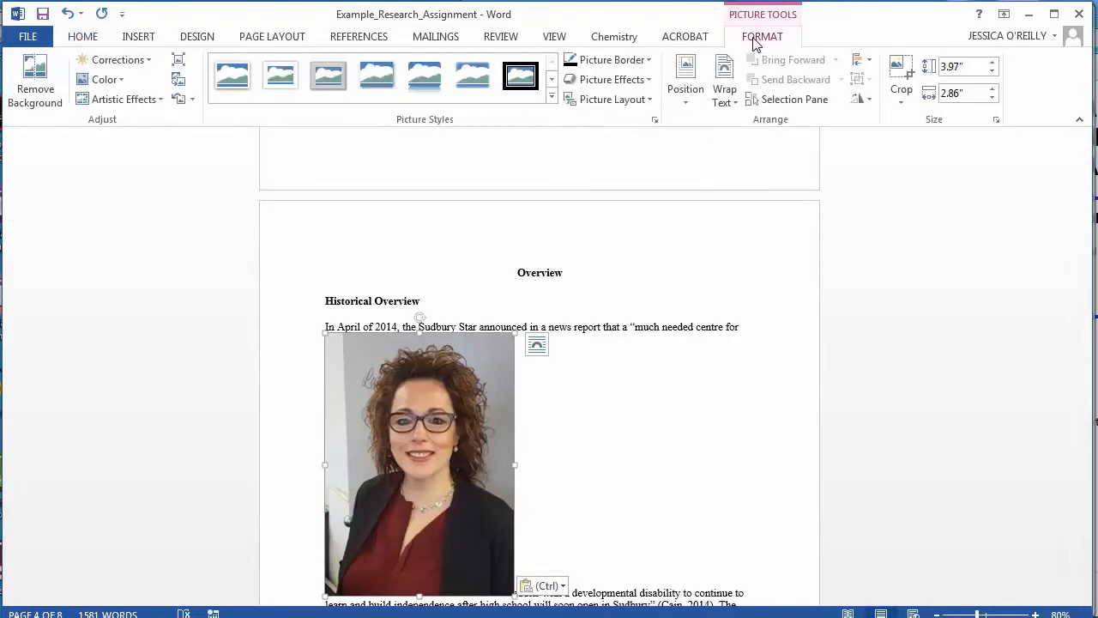
pyautogui.click(725, 96)
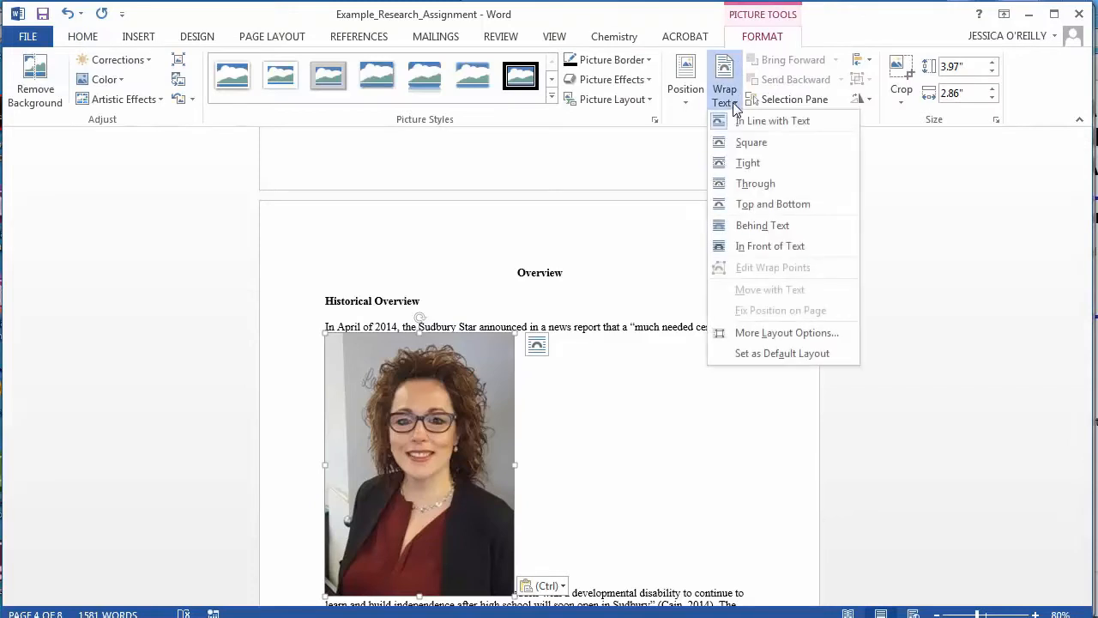
pyautogui.click(760, 163)
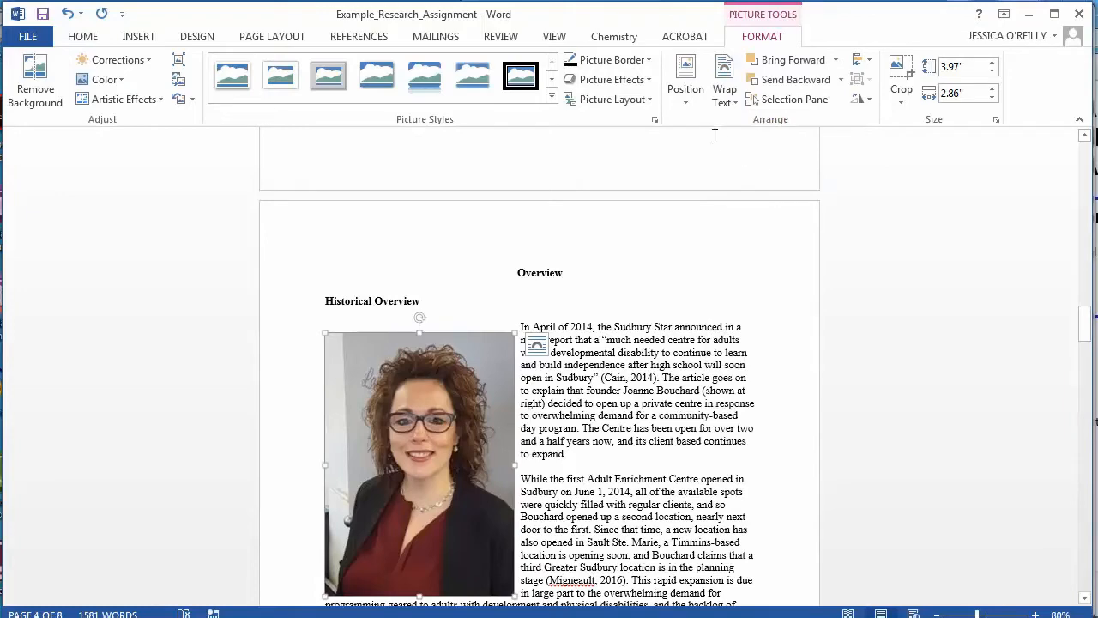
# Position the photo top right, then move it down beside the first paragraph
pyautogui.click(686, 82)
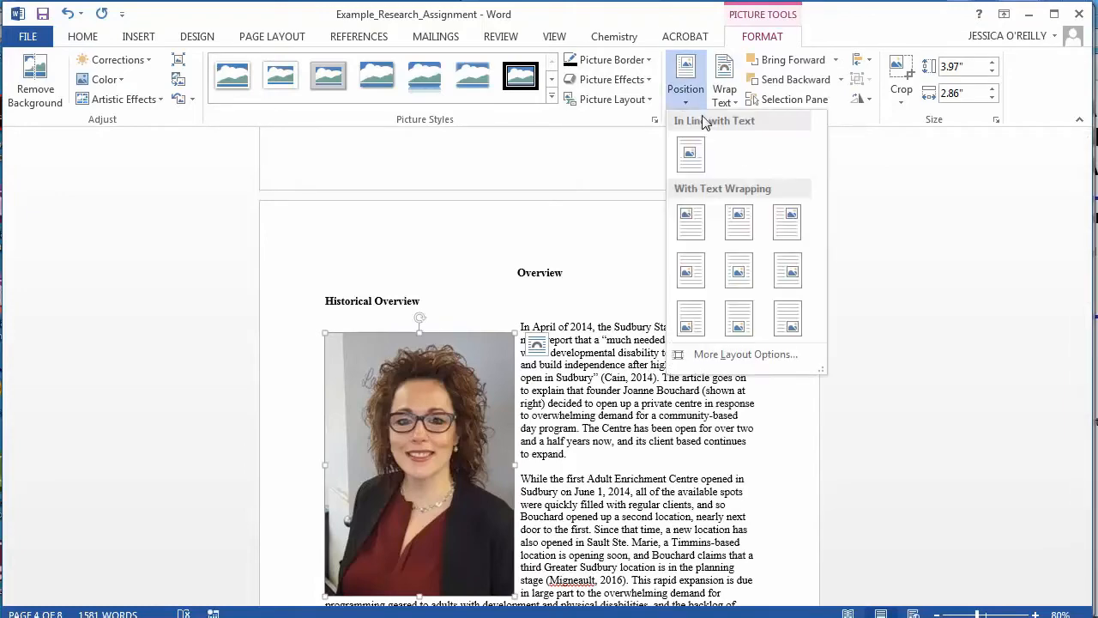
pyautogui.click(787, 222)
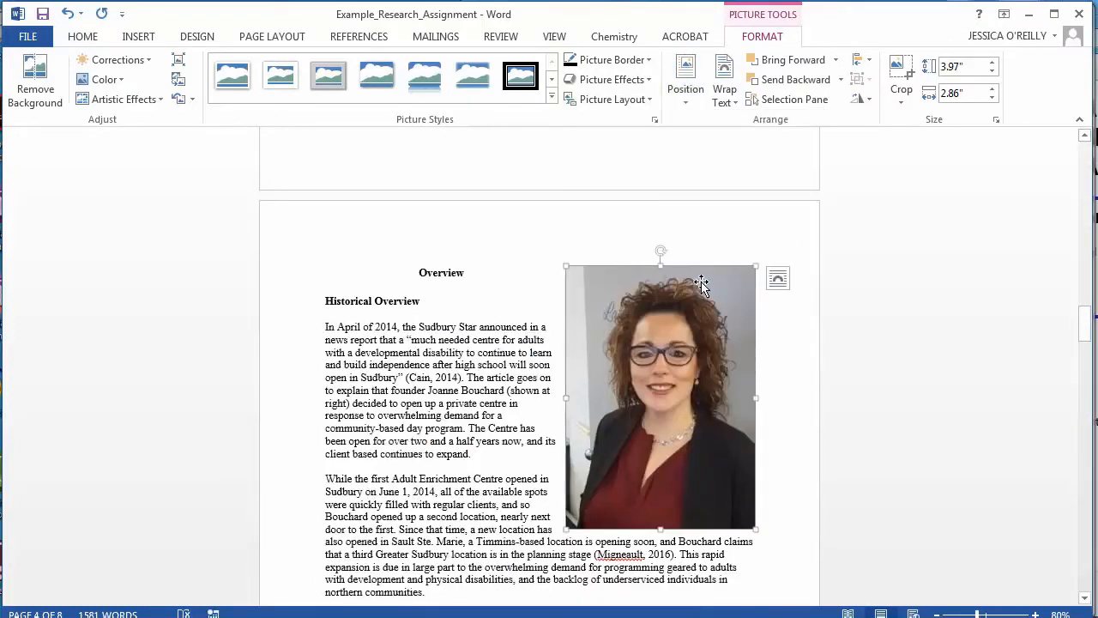
pyautogui.moveTo(701, 286); pyautogui.dragTo(690, 372)
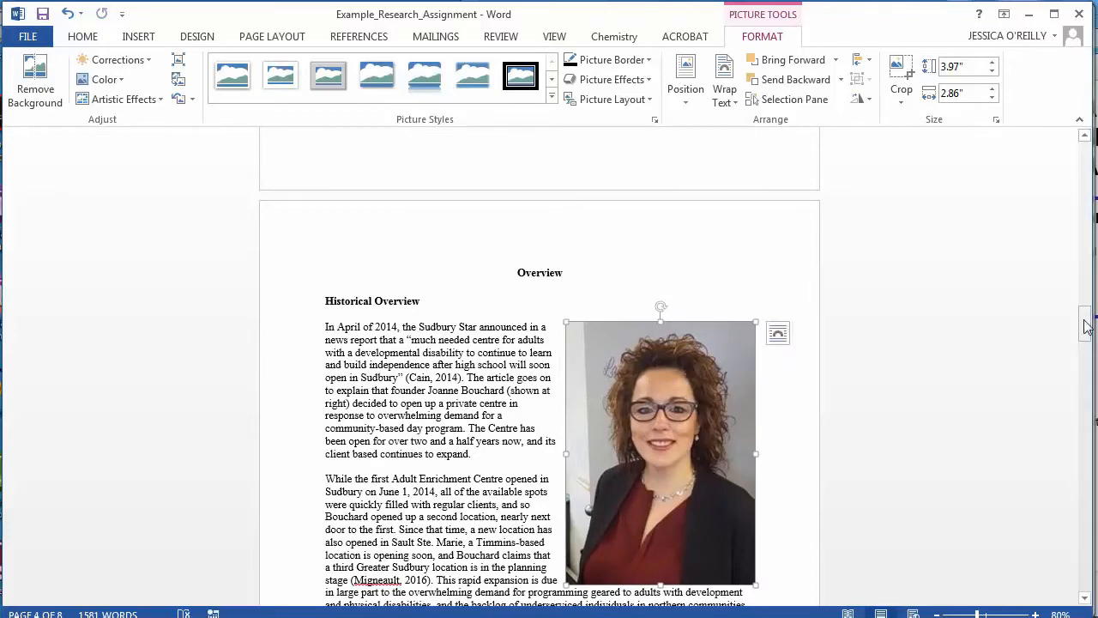
pyautogui.moveTo(1085, 316); pyautogui.dragTo(1085, 340)
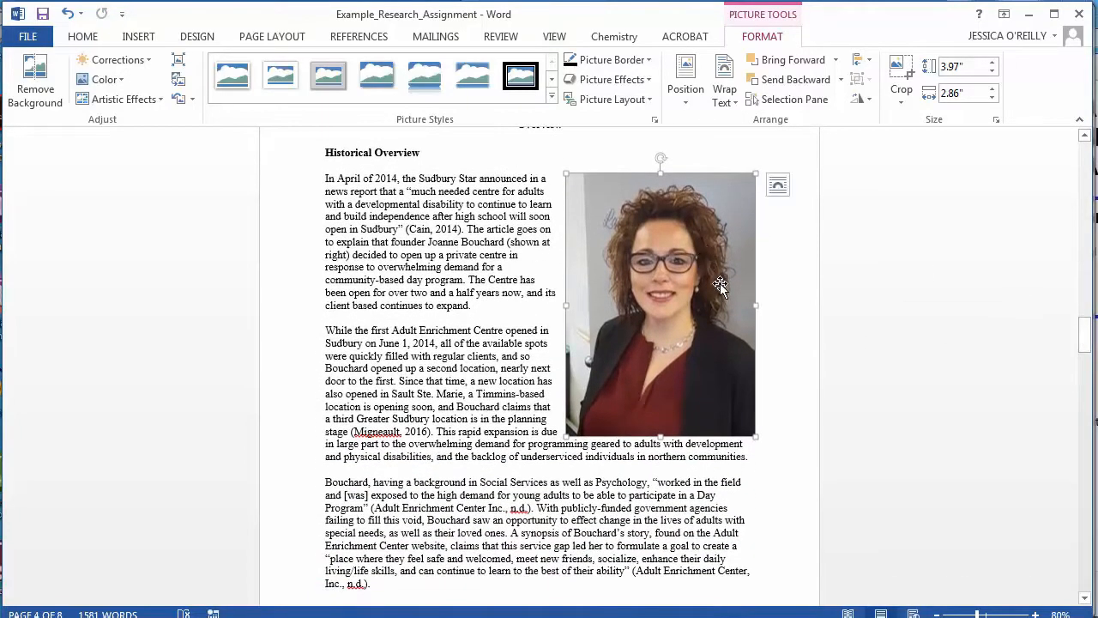
# Give the photo a 3 pt picture border
pyautogui.click(647, 60)
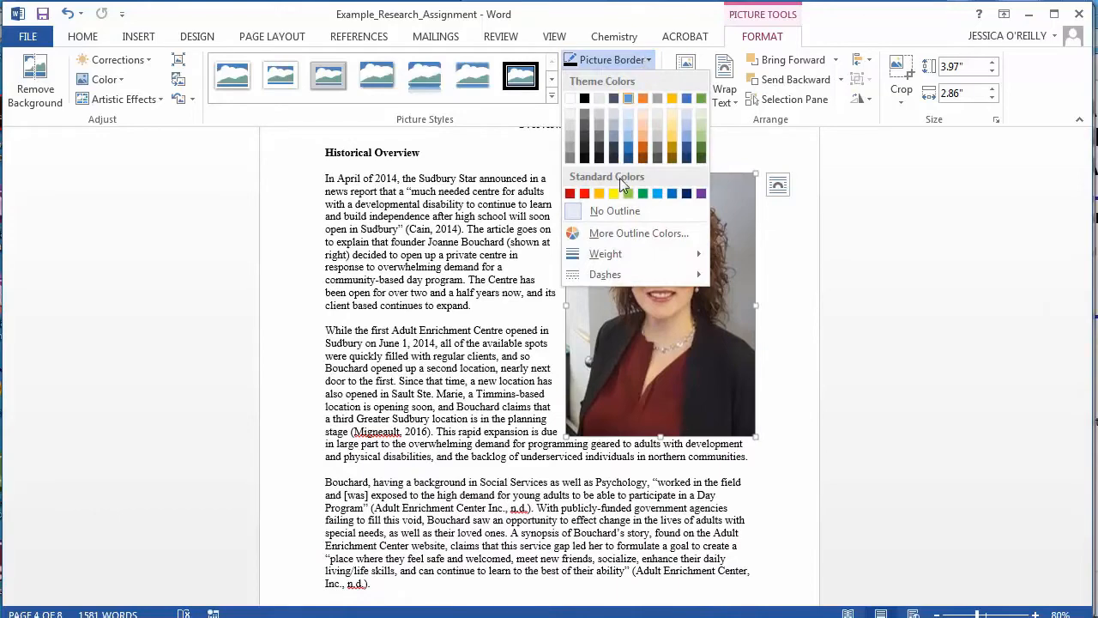
pyautogui.moveTo(614, 255)
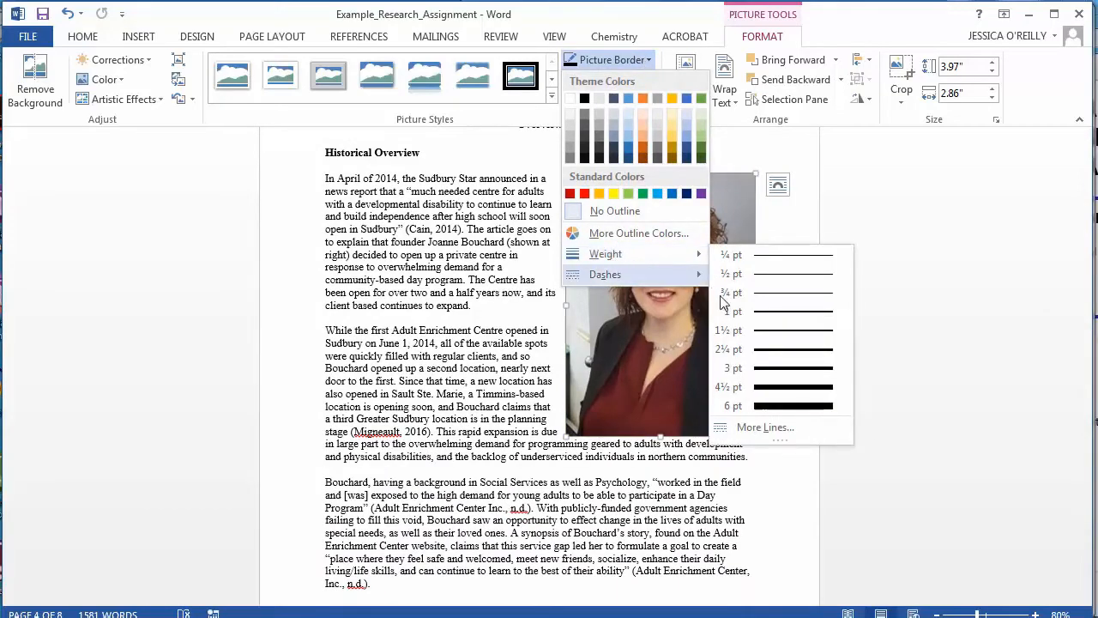
pyautogui.click(771, 369)
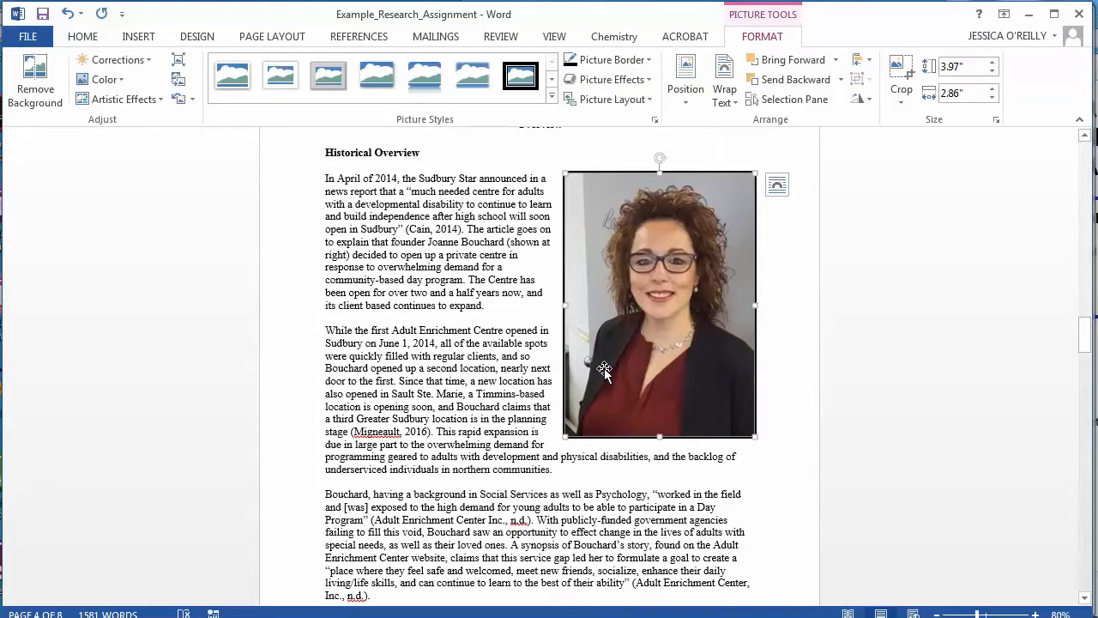
pyautogui.click(528, 406)
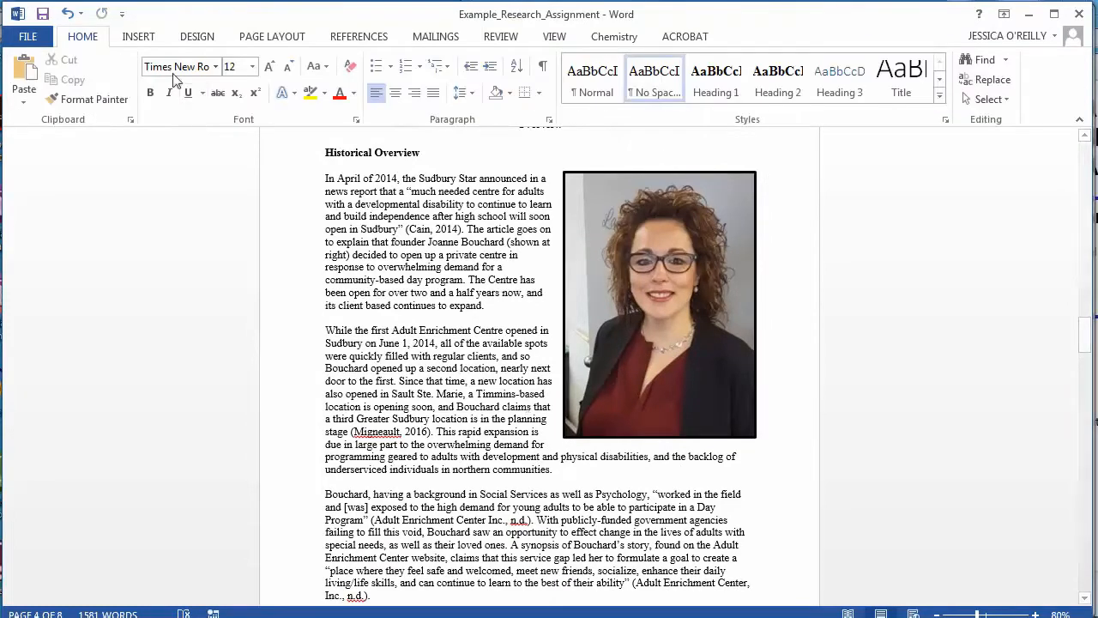
# Draw a text box under the photo and type a caption naming the center's founder
pyautogui.click(138, 37)
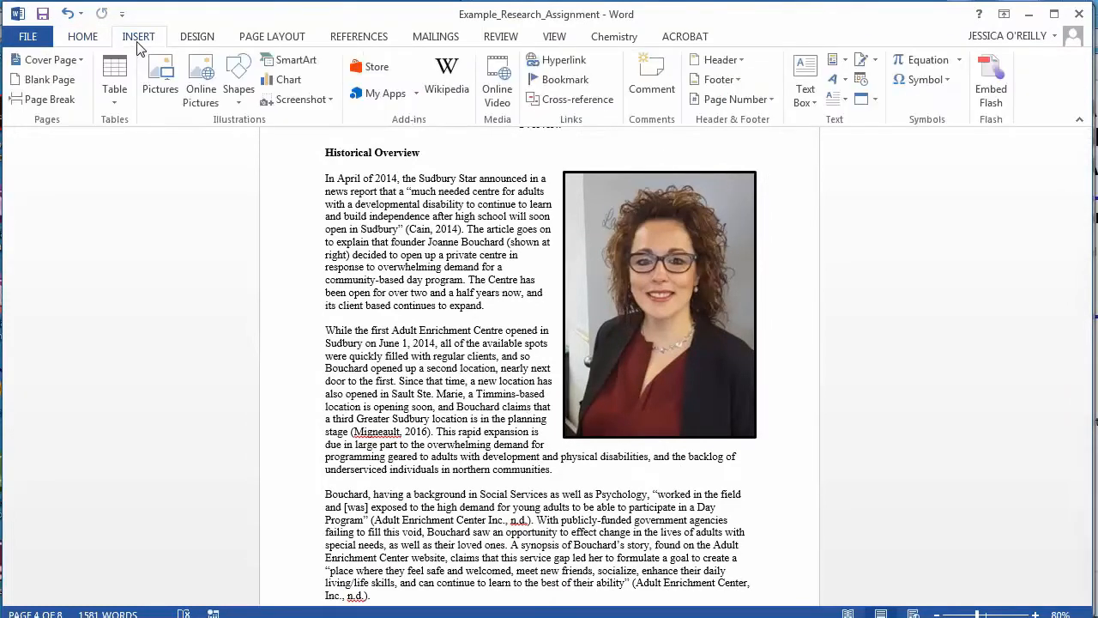
pyautogui.click(799, 79)
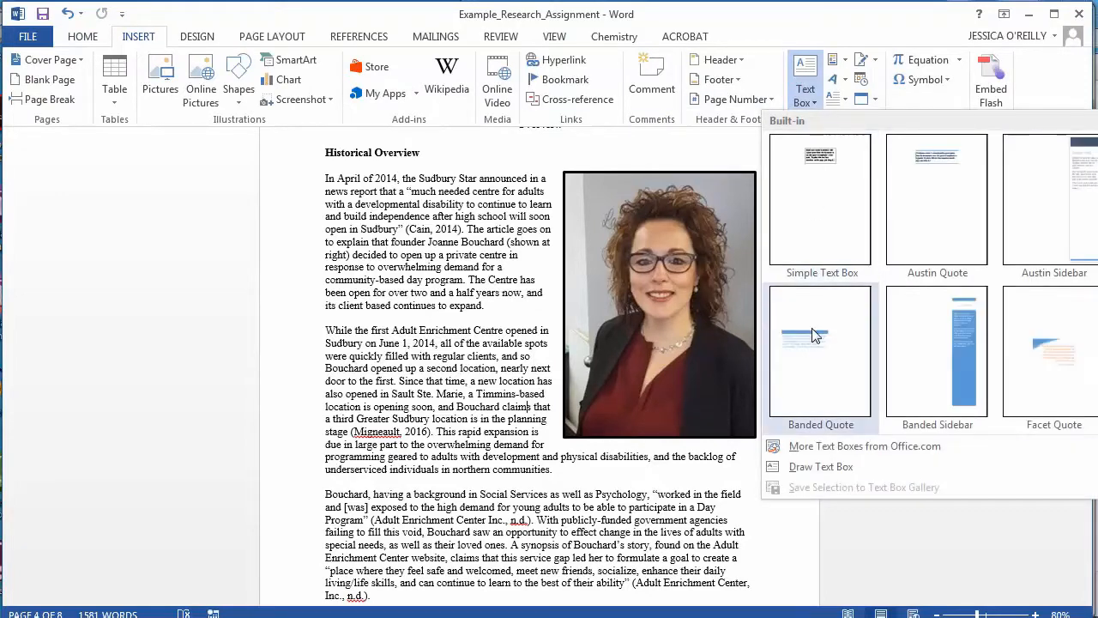
pyautogui.click(815, 467)
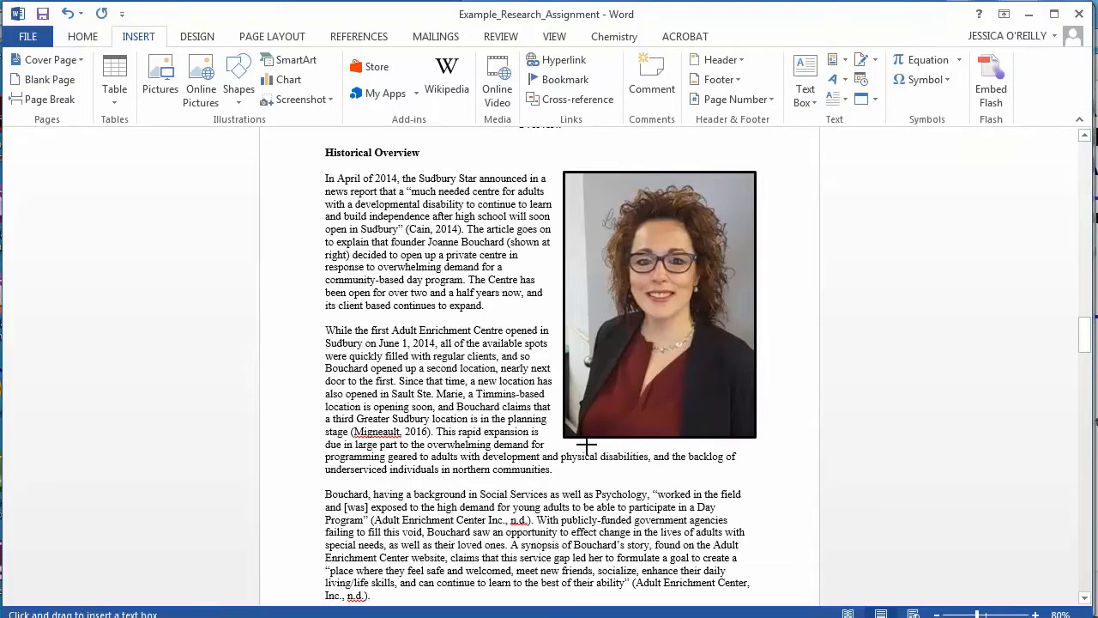
pyautogui.moveTo(564, 440)
pyautogui.mouseDown()
pyautogui.moveTo(605, 477)
pyautogui.moveTo(757, 487)
pyautogui.mouseUp()
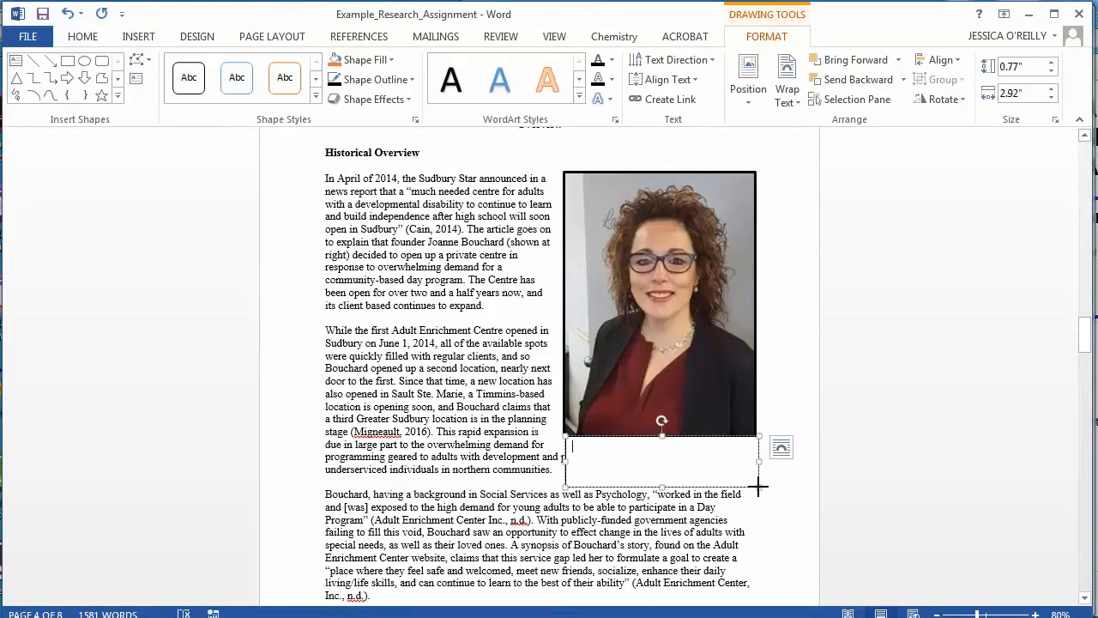
pyautogui.write('Above: ')
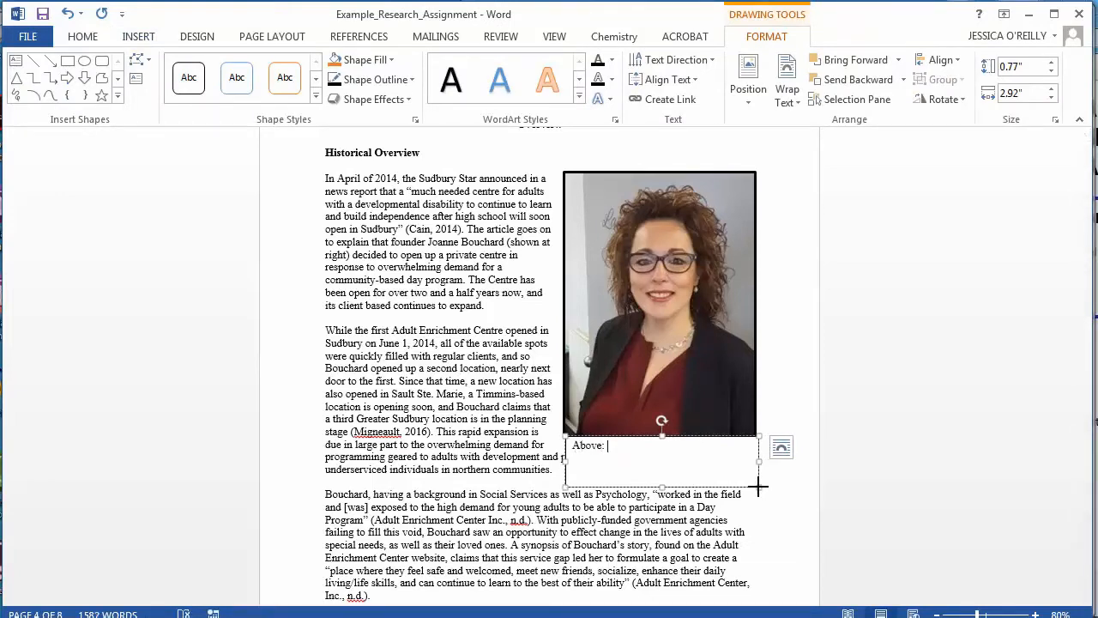
pyautogui.write('Joanne Bouchard, Founder of the ')
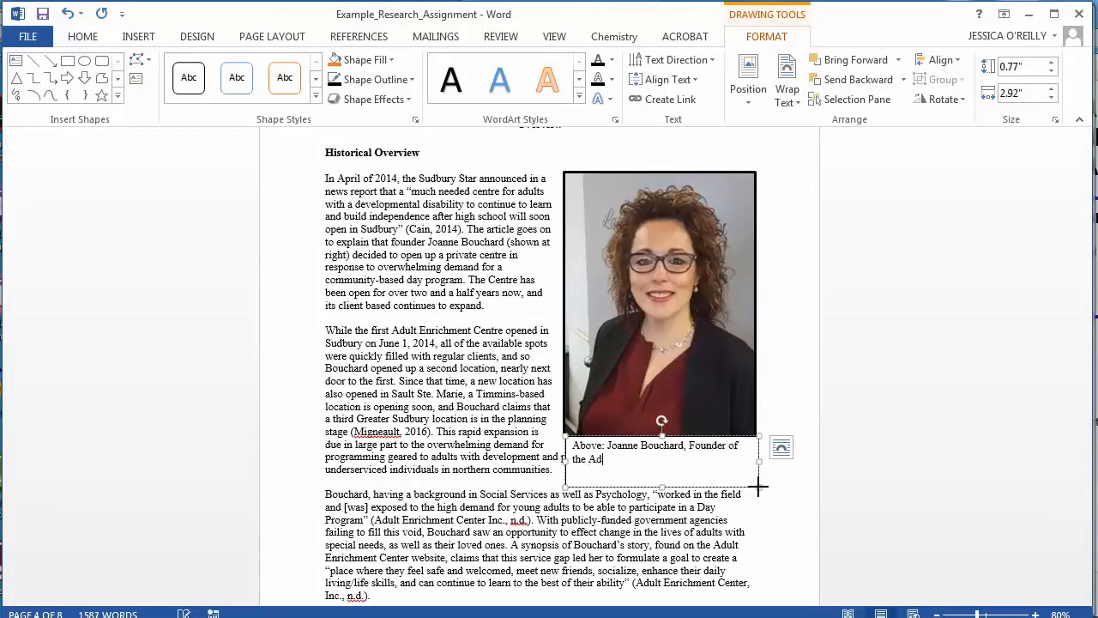
pyautogui.write('Adult Enrichment Center')
# Enlarge the caption box to 0.97" and add the citation (Adult Enrichment Center Inc., n.d.)
pyautogui.click(660, 487)
pyautogui.moveTo(660, 487); pyautogui.dragTo(662, 500)
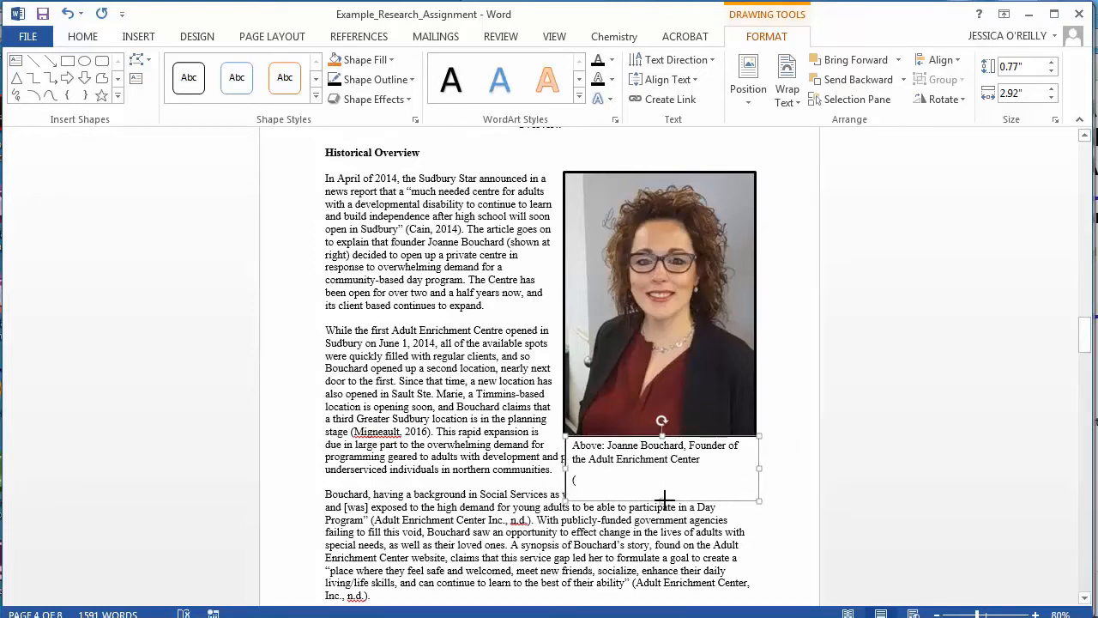
pyautogui.write('Adult')
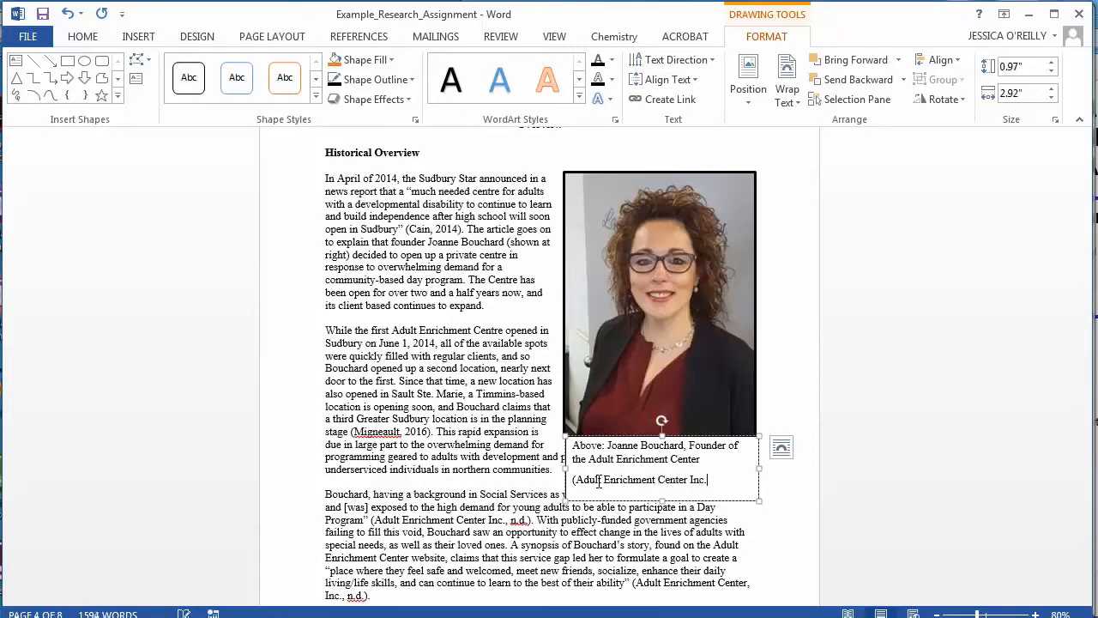
pyautogui.write('Enrichment Center Inc., n.d.')
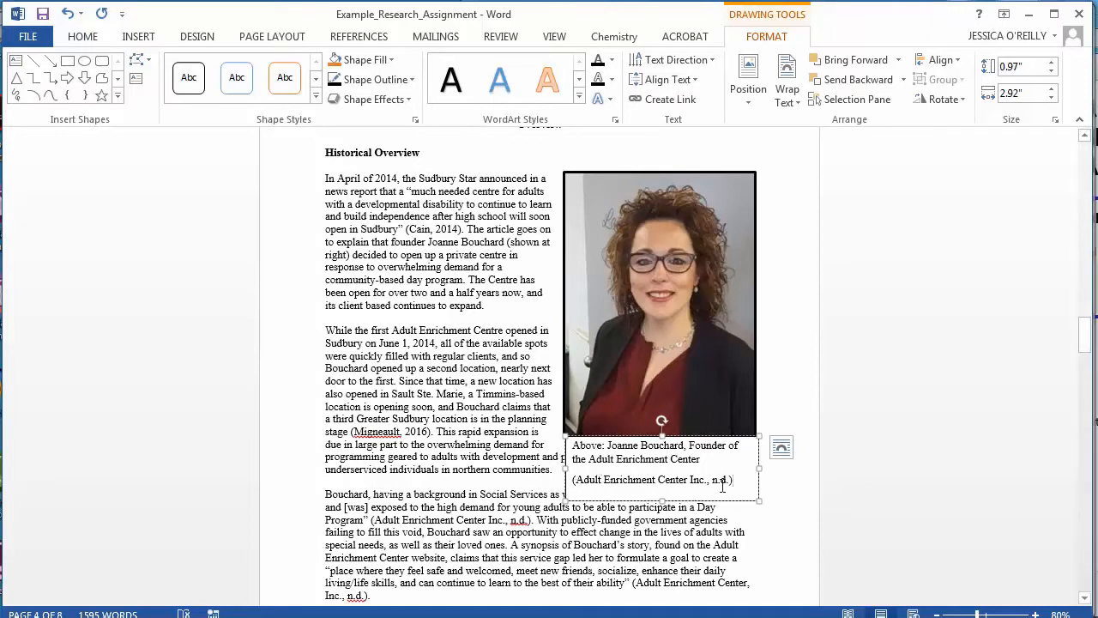
pyautogui.moveTo(734, 479); pyautogui.dragTo(573, 444)
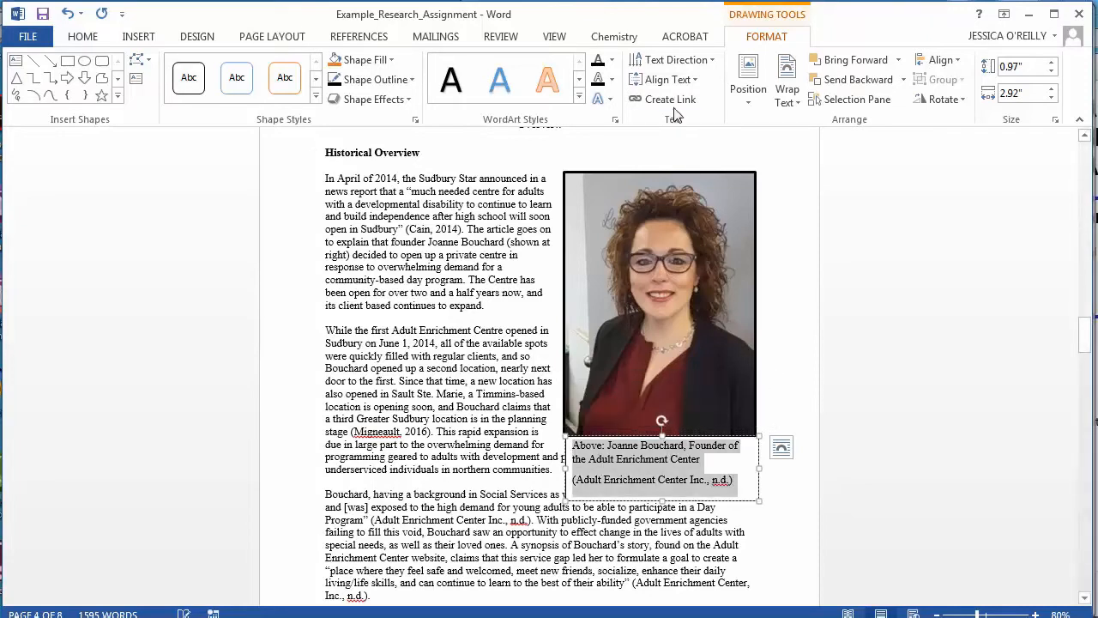
# Apply the No Spacing style to the caption and right-align its citation line
pyautogui.click(93, 36)
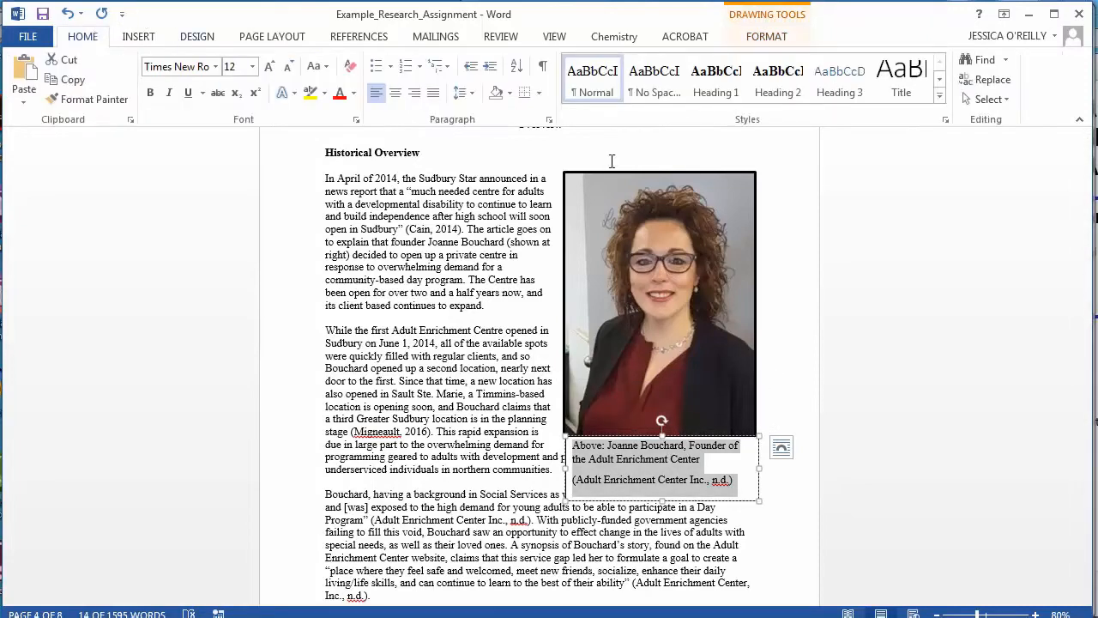
pyautogui.click(657, 91)
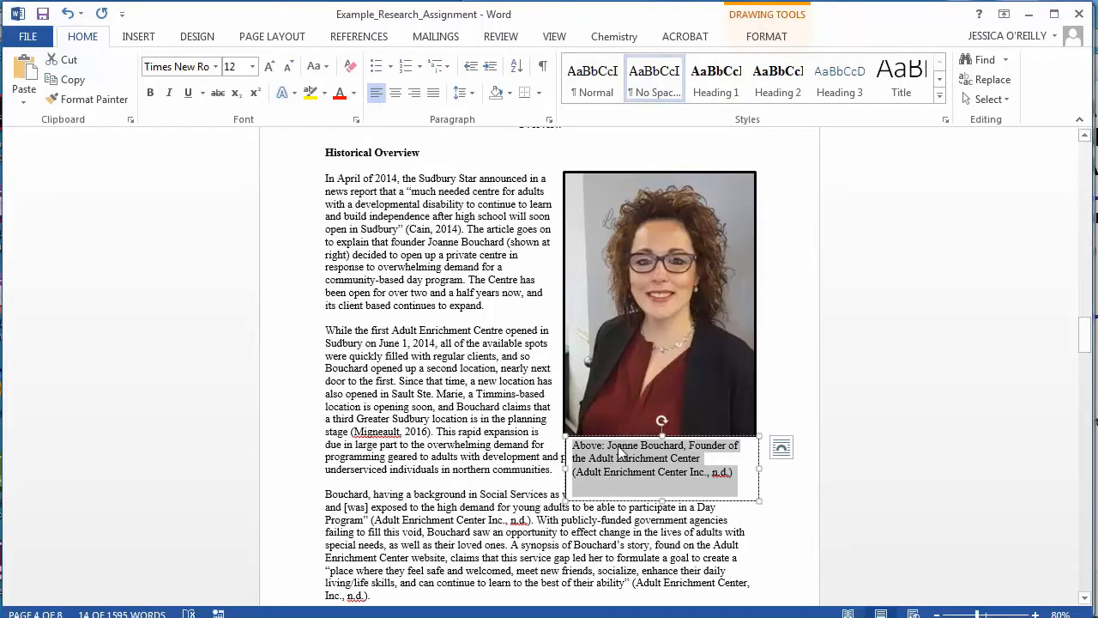
pyautogui.click(596, 473)
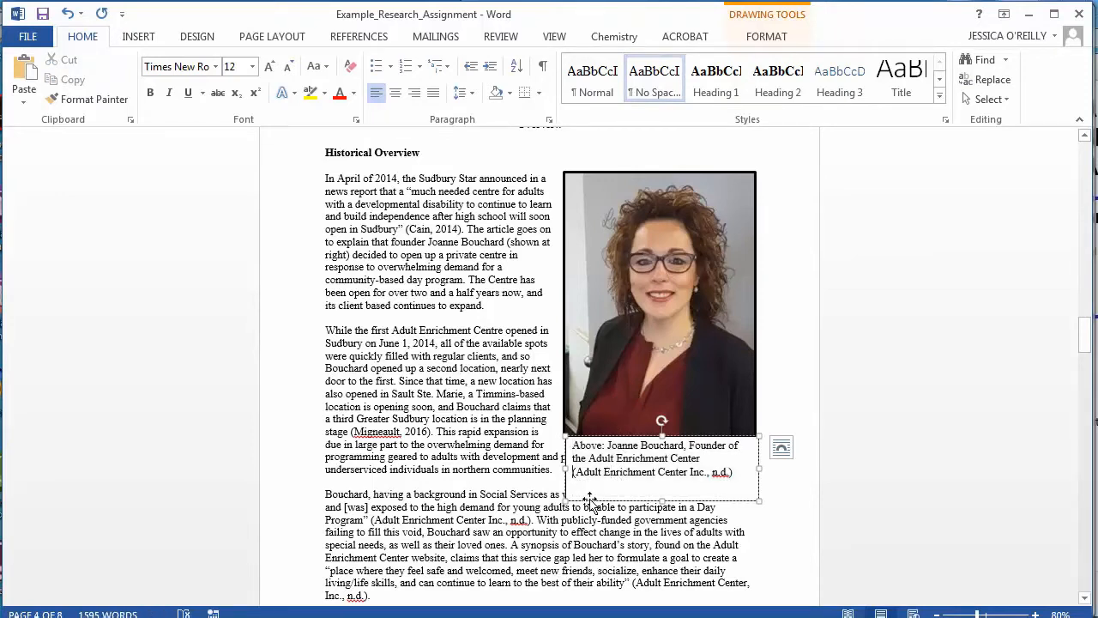
pyautogui.press('Tab')
pyautogui.press('BackSpace')
pyautogui.click(412, 94)
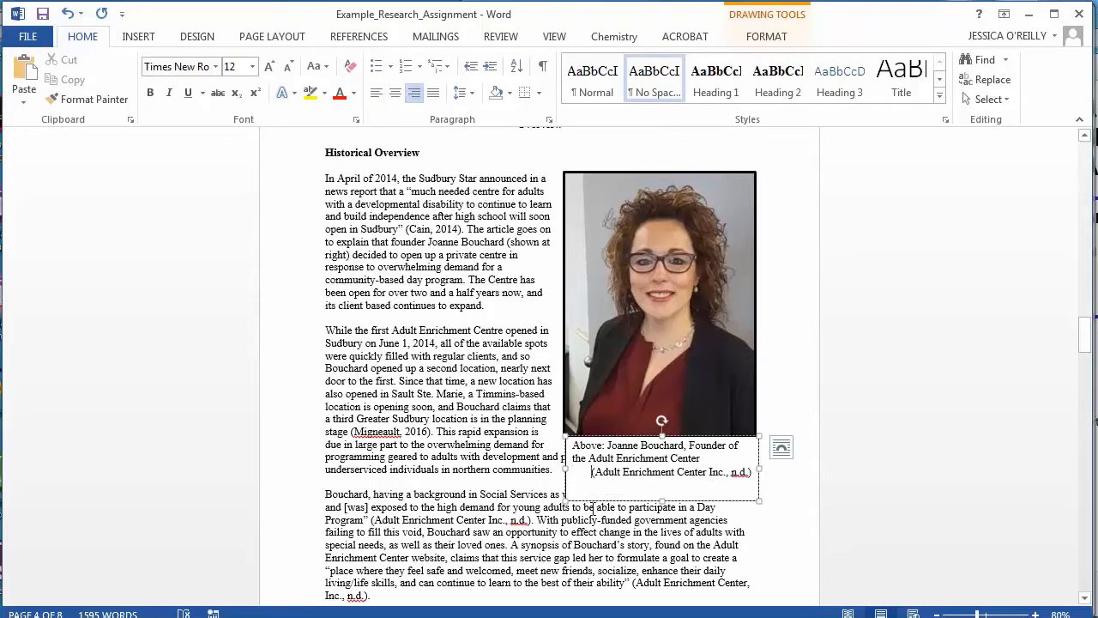
# Bold the caption's first sentence and shrink the caption box shorter
pyautogui.moveTo(702, 458); pyautogui.dragTo(567, 445)
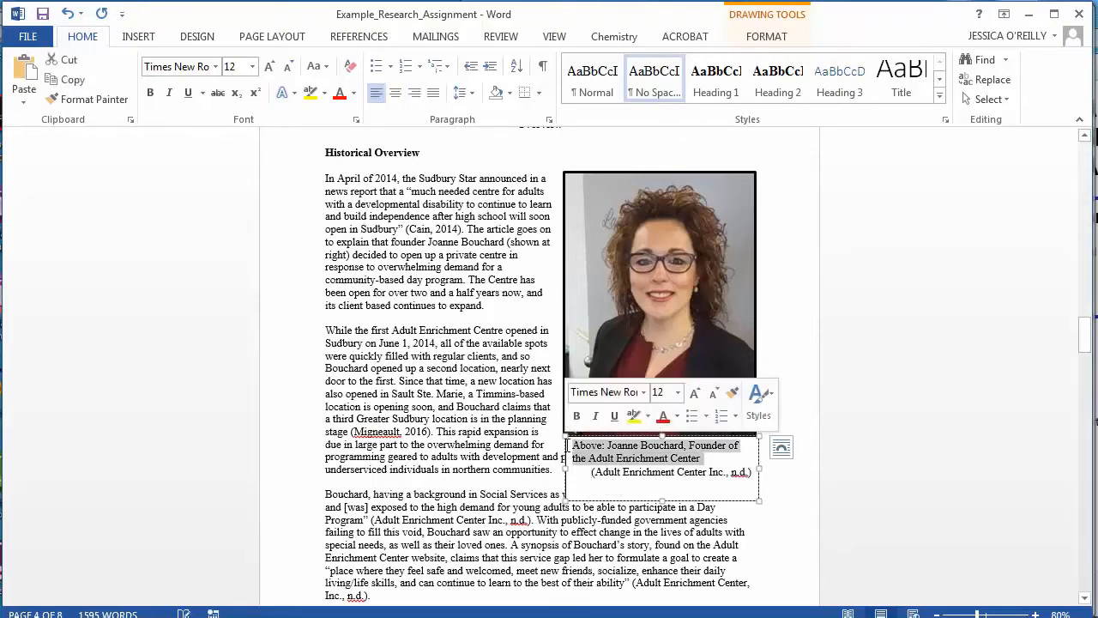
pyautogui.hotkey('ctrl', 'b')
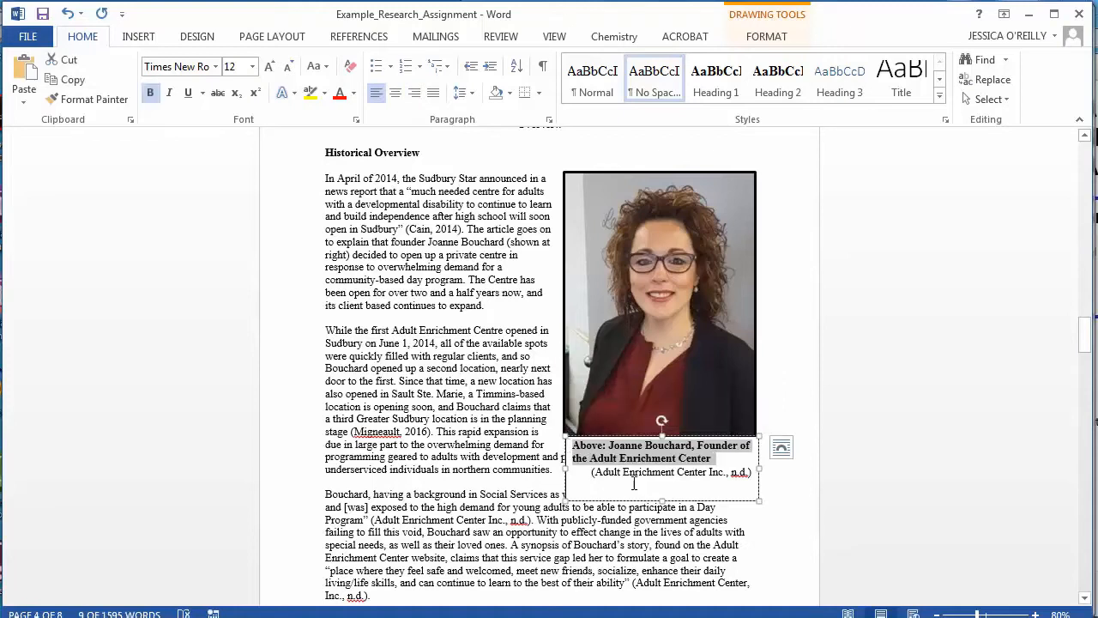
pyautogui.moveTo(662, 499); pyautogui.dragTo(662, 483)
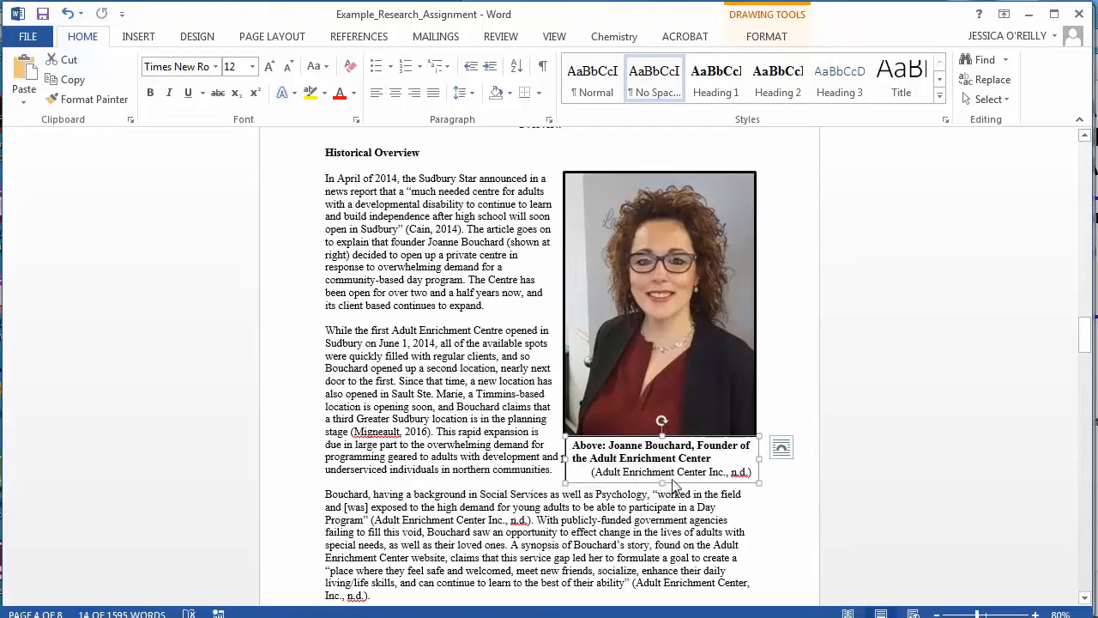
# Set the caption box's line to No line, then select it together with the founder's photo
pyautogui.rightClick(676, 485)
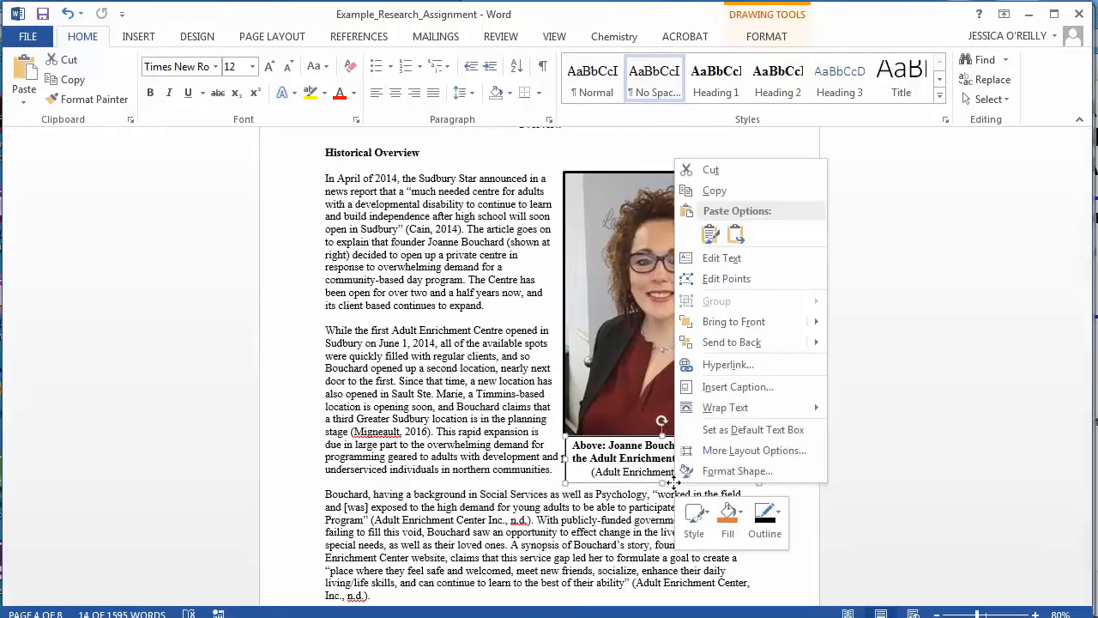
pyautogui.click(711, 475)
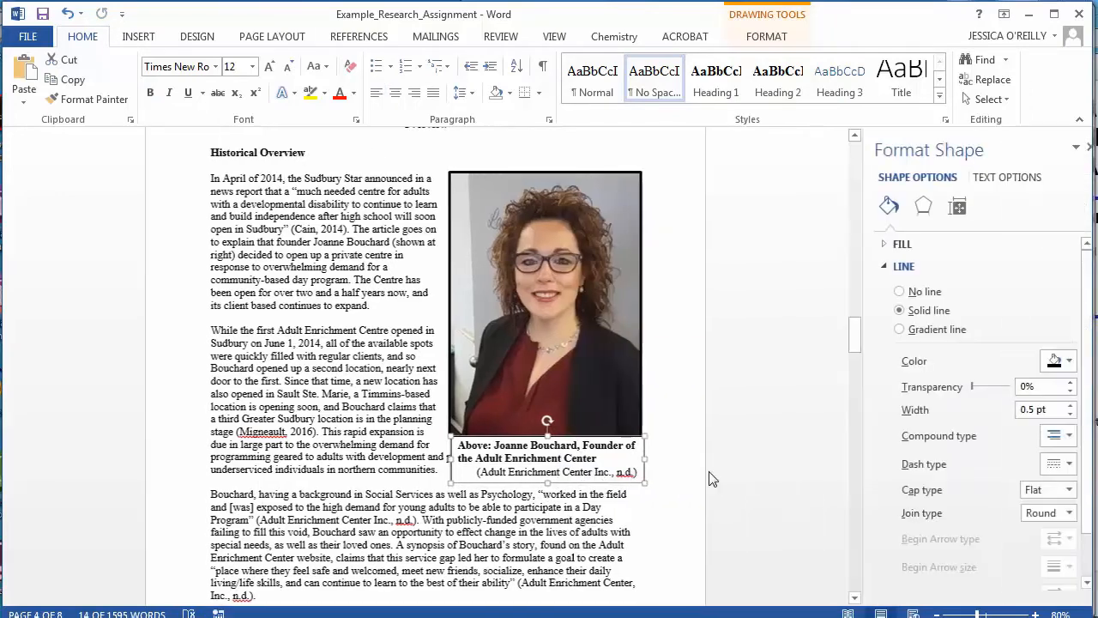
pyautogui.click(885, 291)
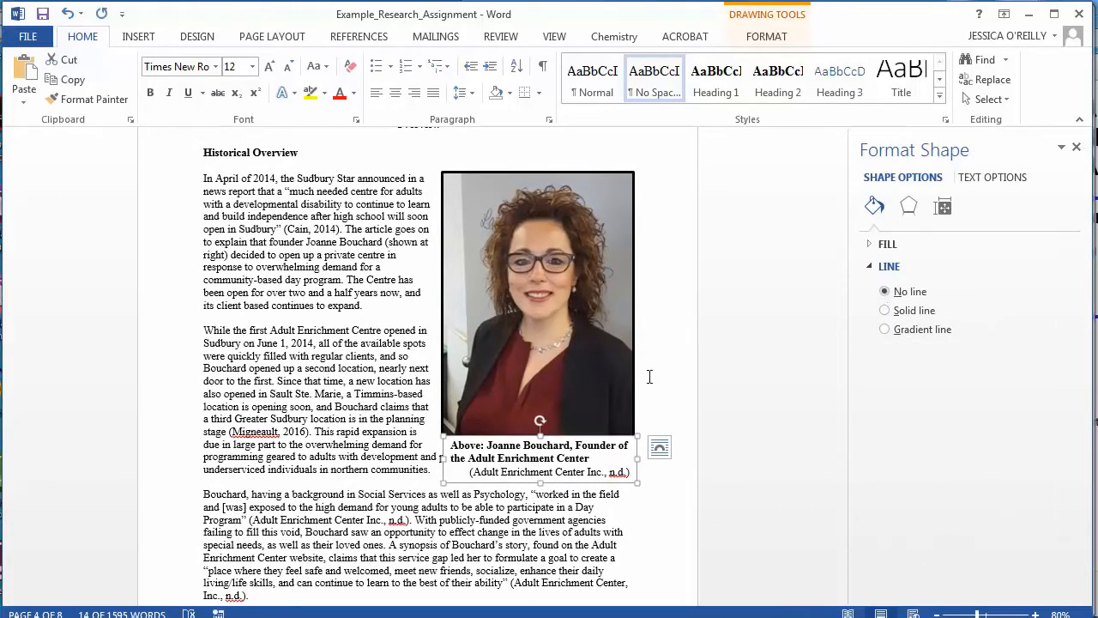
pyautogui.click(533, 458)
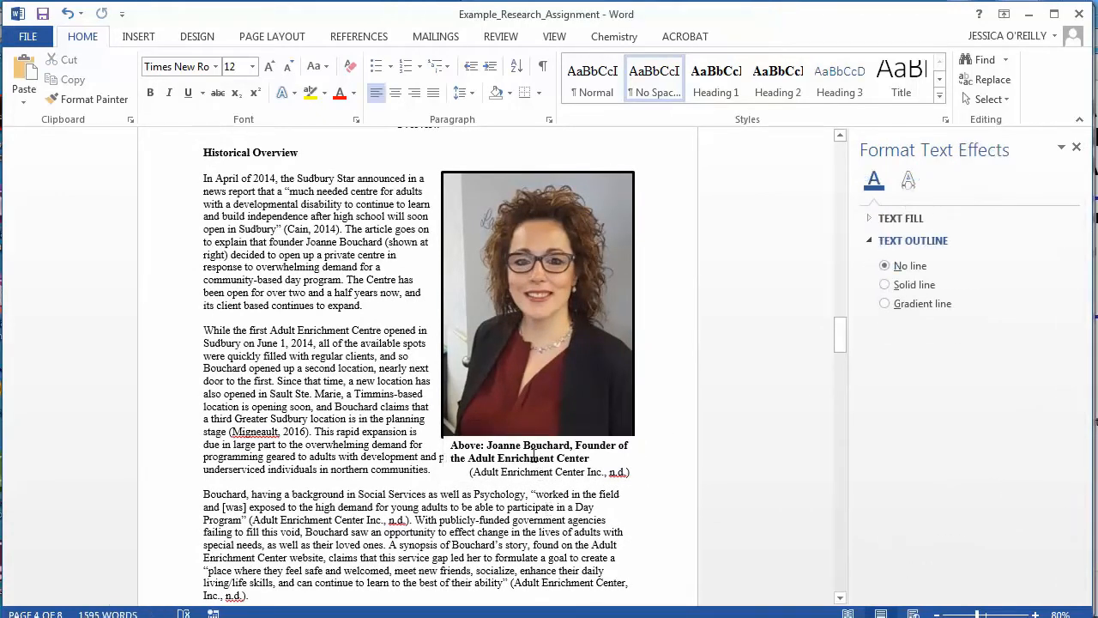
pyautogui.click(547, 377)
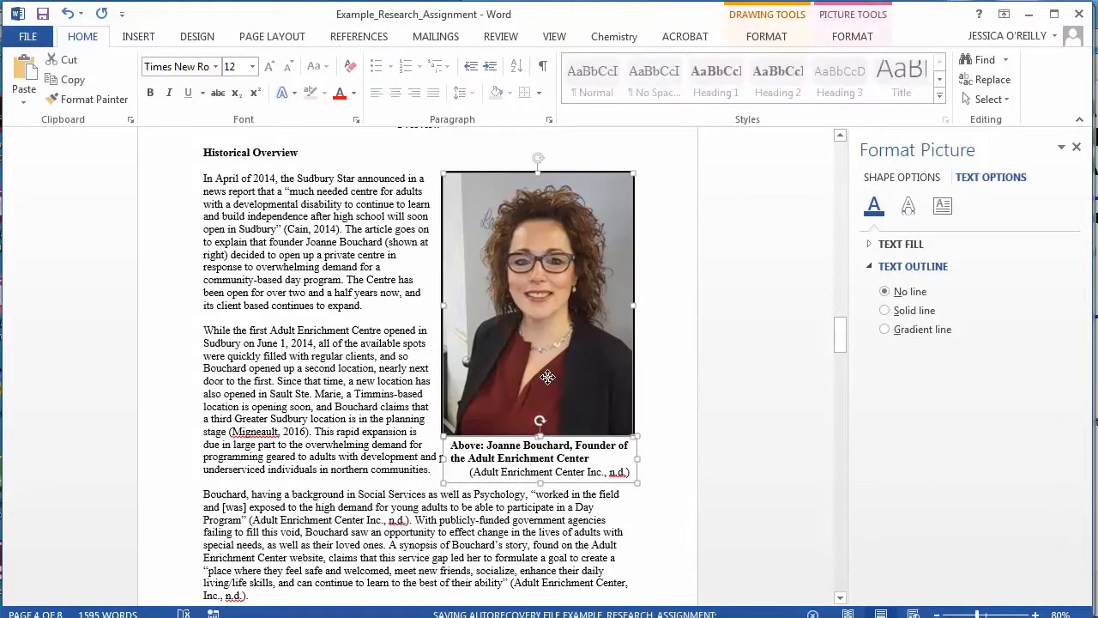
# Group the founder's photo and its caption box into one object
pyautogui.click(782, 43)
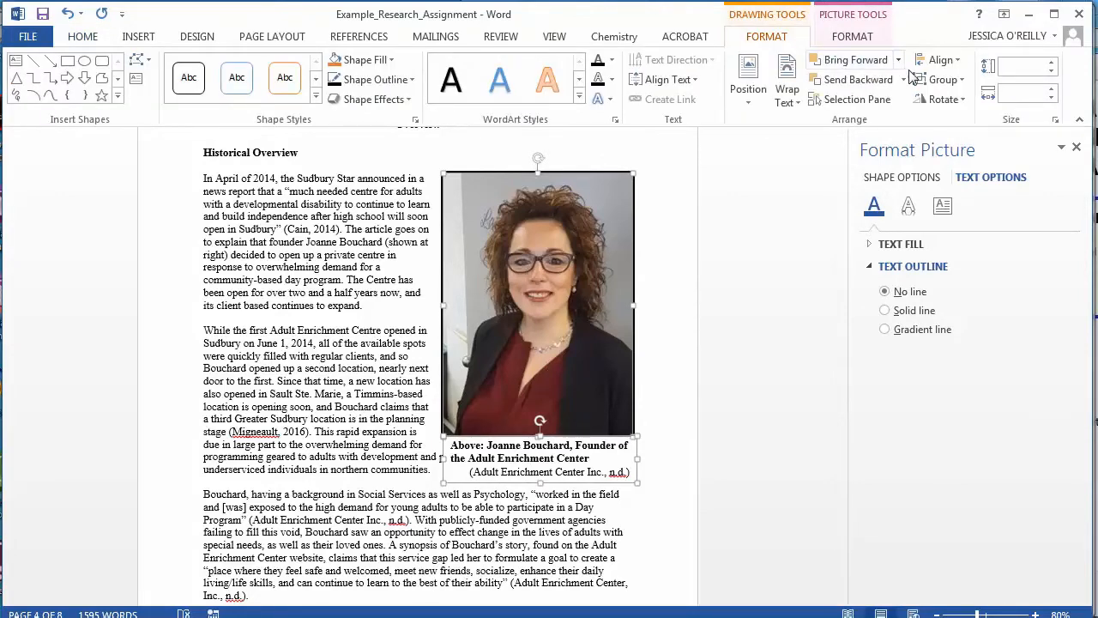
pyautogui.click(942, 79)
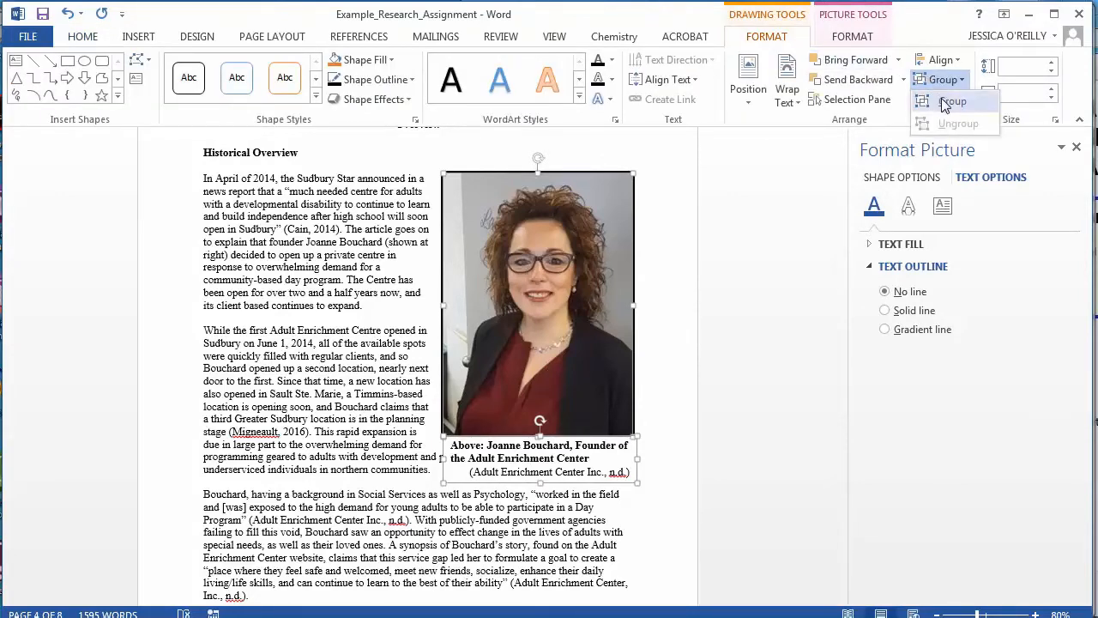
pyautogui.click(944, 102)
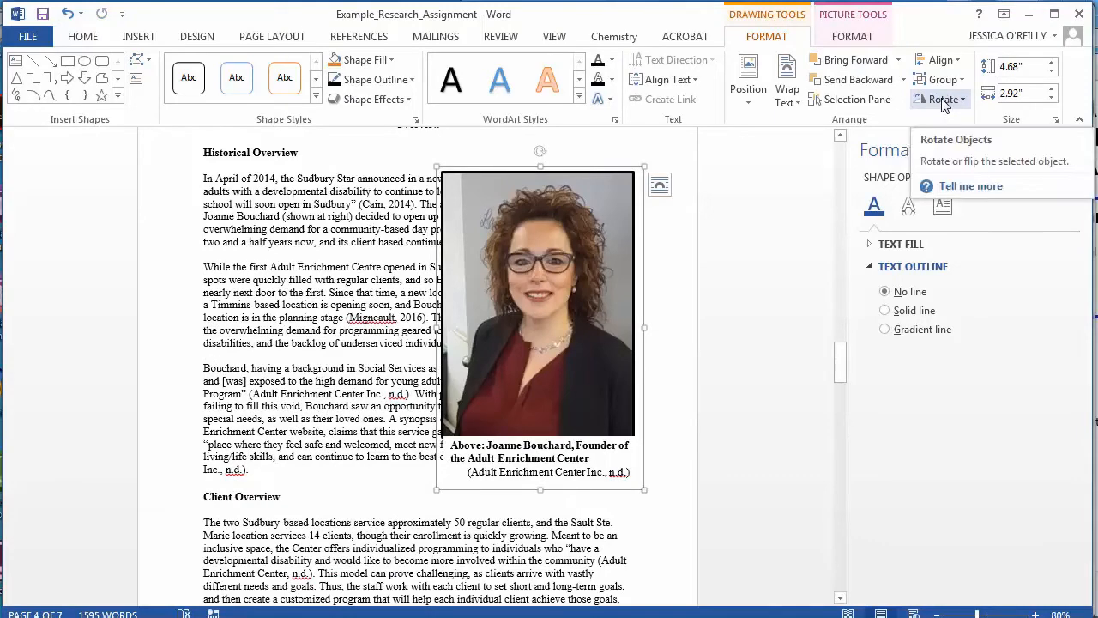
pyautogui.click(400, 243)
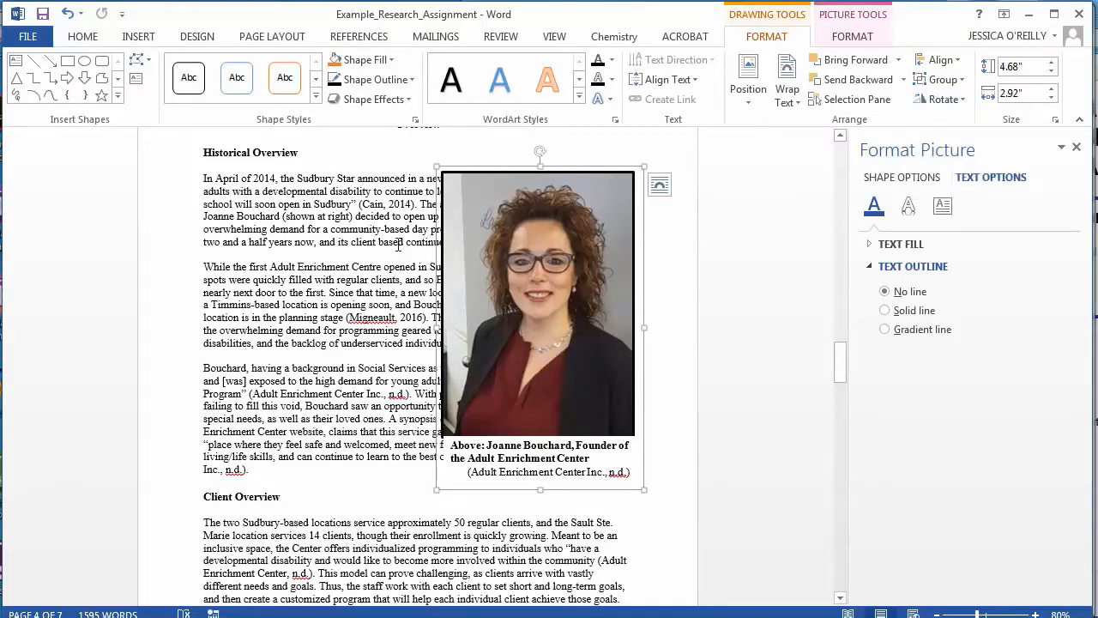
pyautogui.click(556, 262)
# Set the grouped picture's text wrapping to Tight and nudge it slightly into place
pyautogui.click(787, 99)
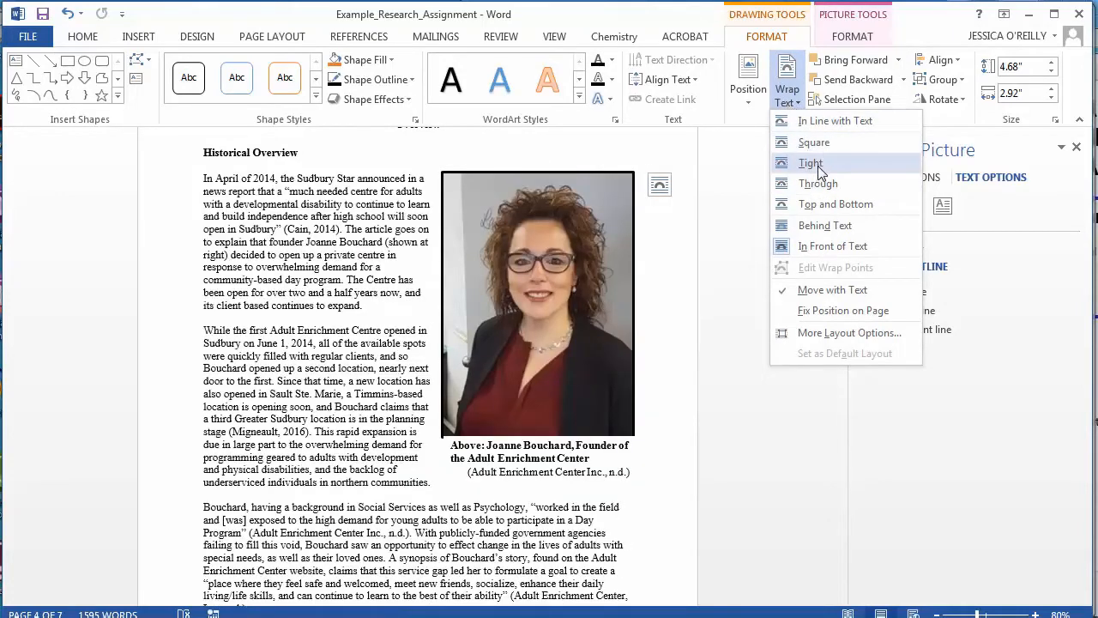
pyautogui.click(818, 168)
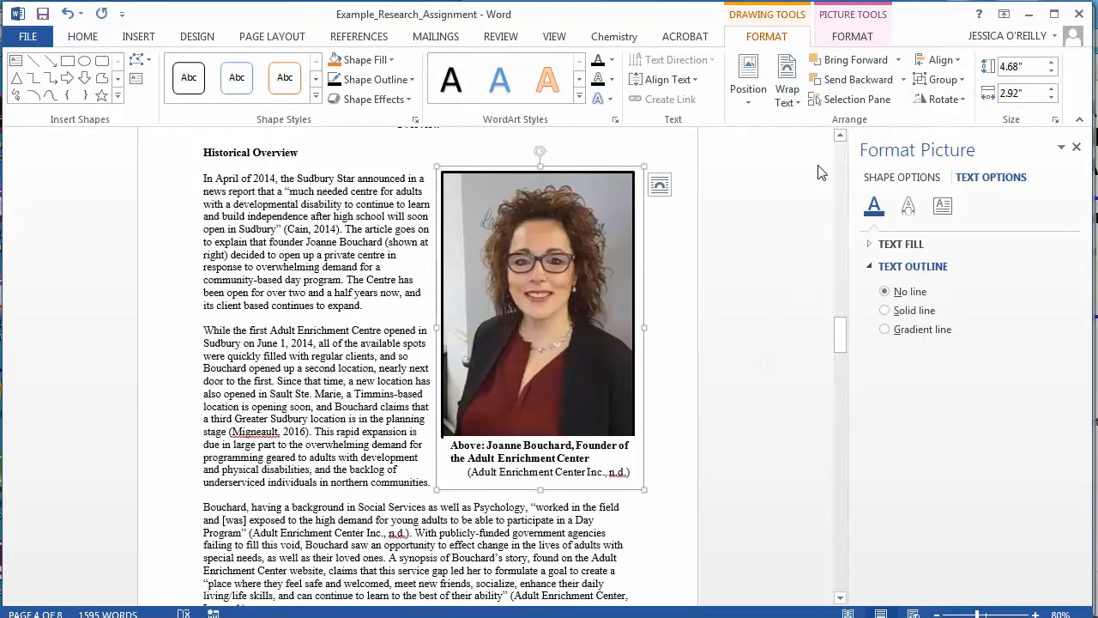
pyautogui.click(1077, 148)
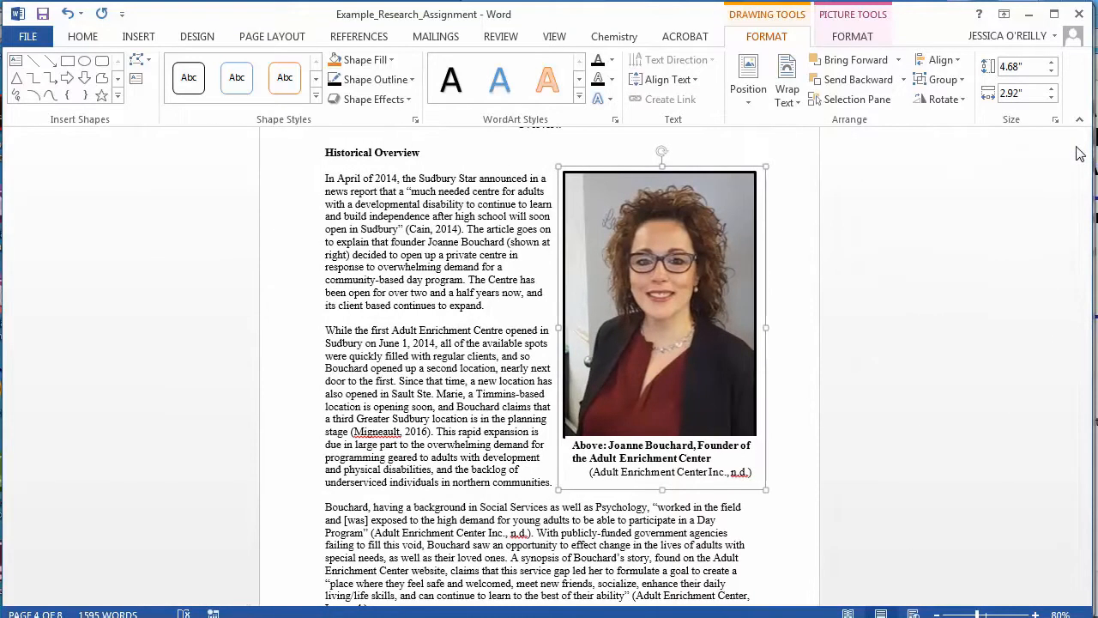
pyautogui.click(570, 533)
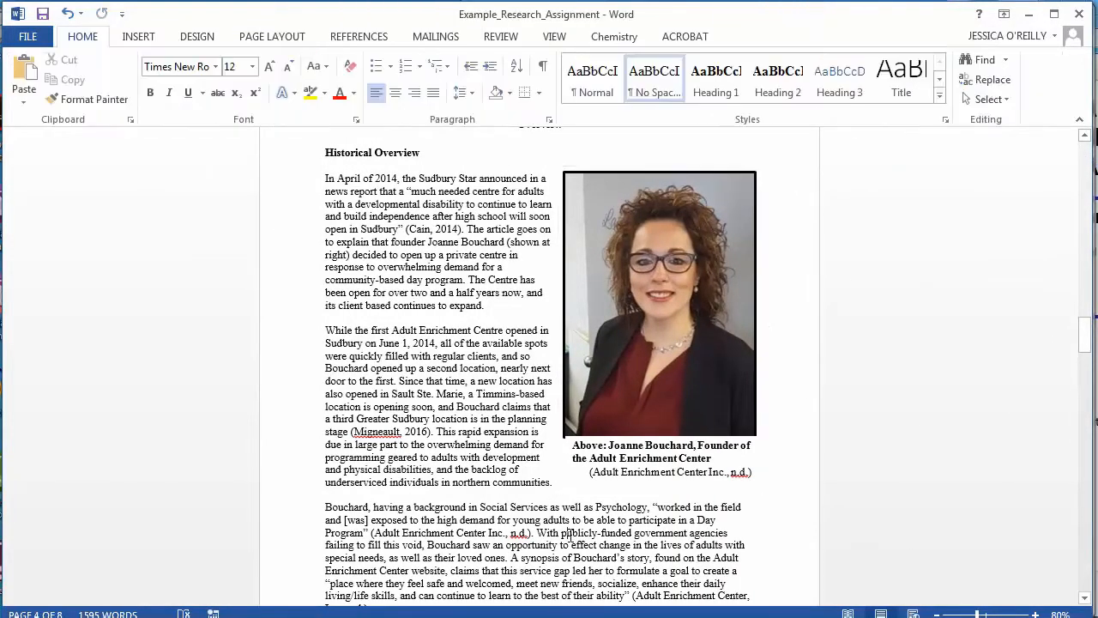
pyautogui.click(621, 471)
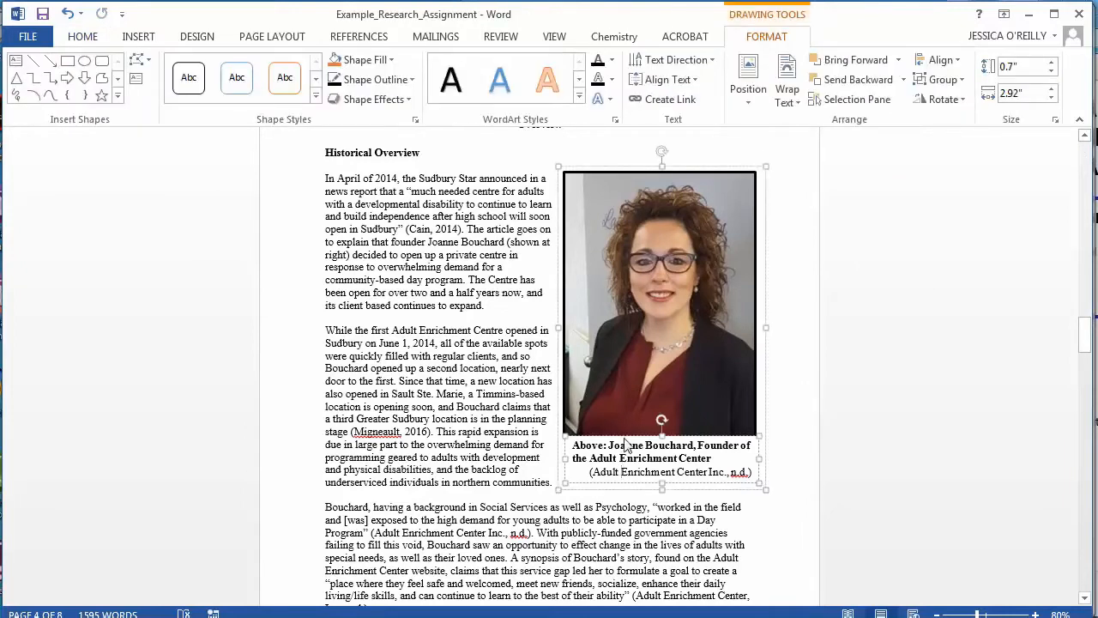
pyautogui.press('Down')
pyautogui.press('Down')
pyautogui.press('Down')
pyautogui.press('Down')
pyautogui.press('Down')
pyautogui.press('Down')
pyautogui.press('Down')
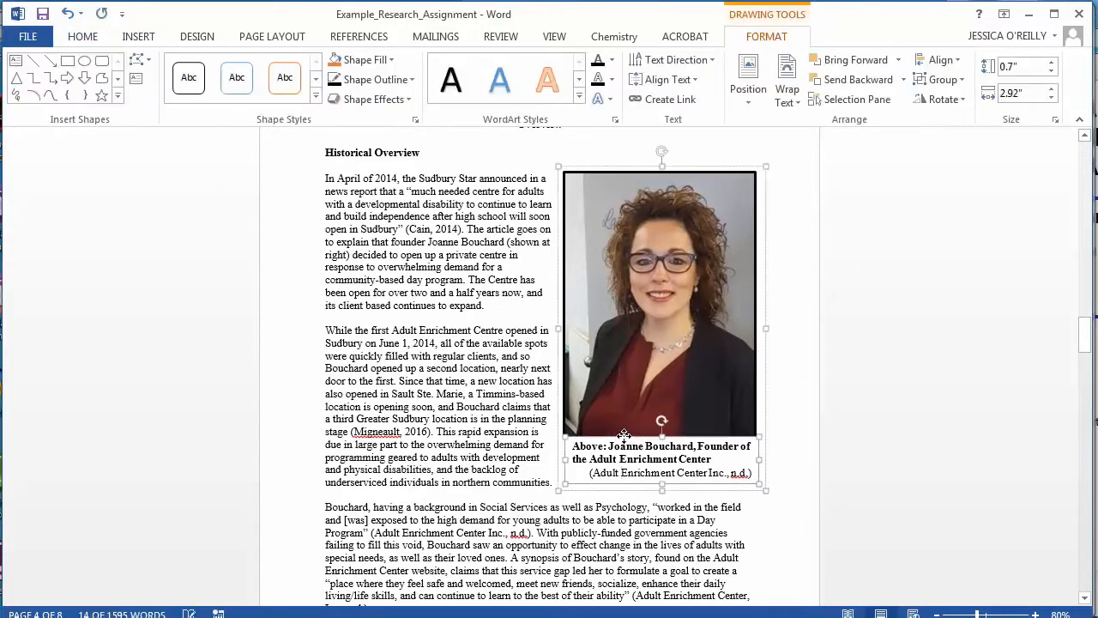
pyautogui.press('Up')
pyautogui.press('Up')
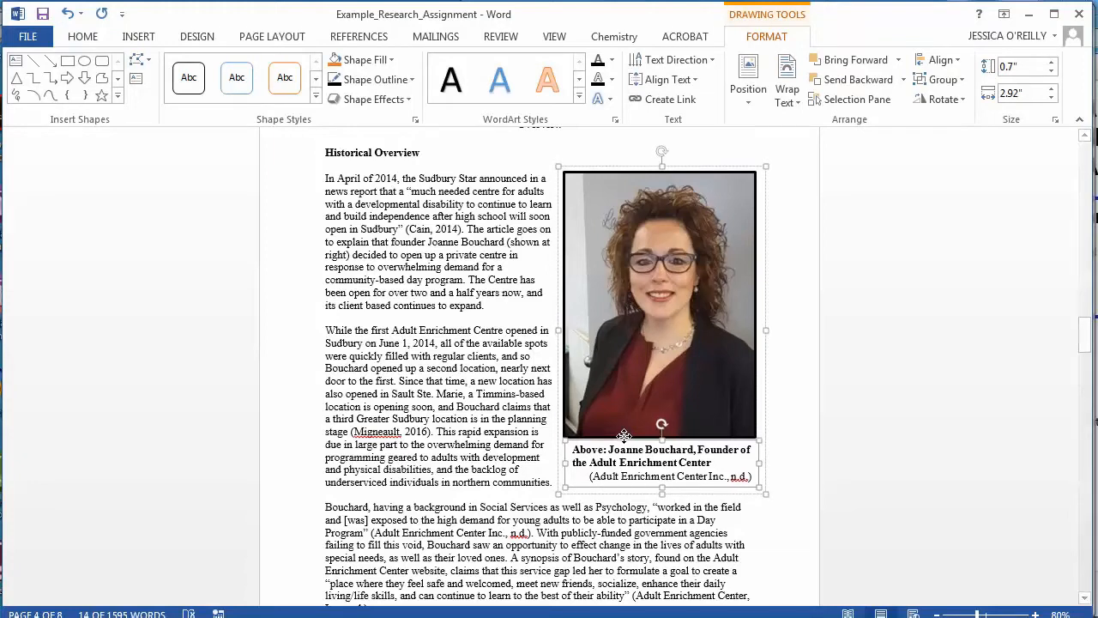
pyautogui.press('Left')
pyautogui.press('Left')
pyautogui.press('Left')
pyautogui.click(480, 483)
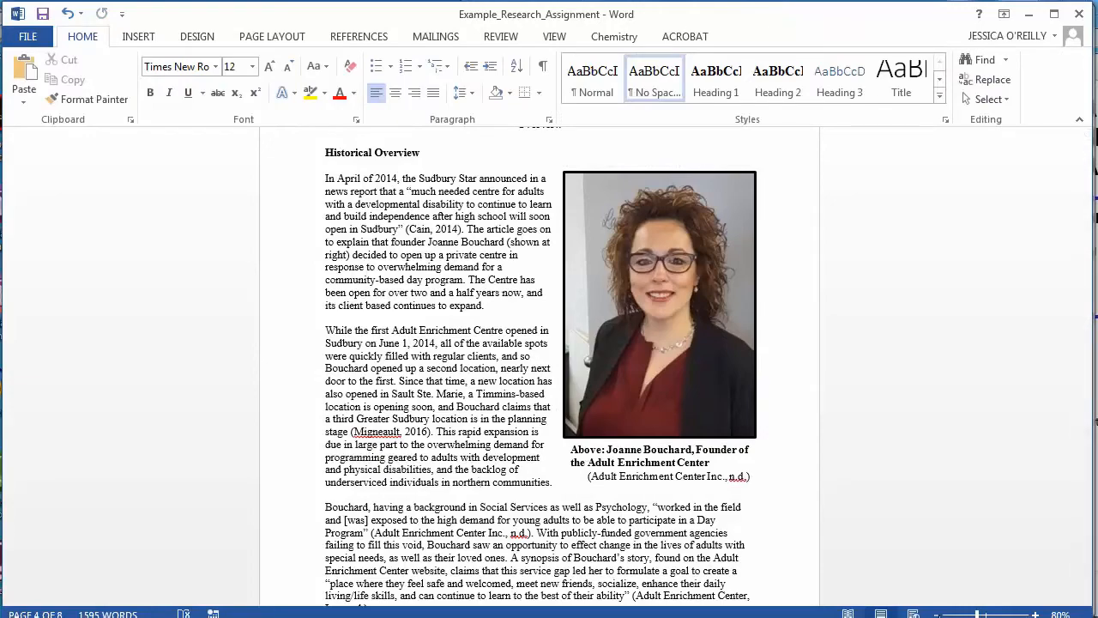
# Save Example_Research_Assignment and move down to the References page
pyautogui.scroll(-3, 540, 369)
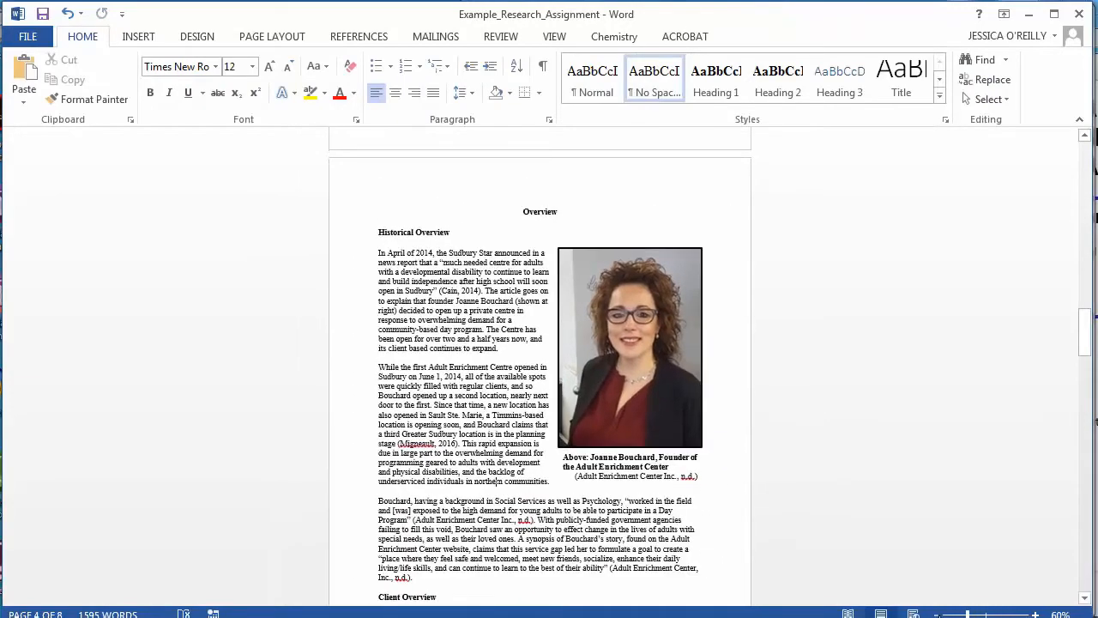
pyautogui.scroll(-1, 540, 369)
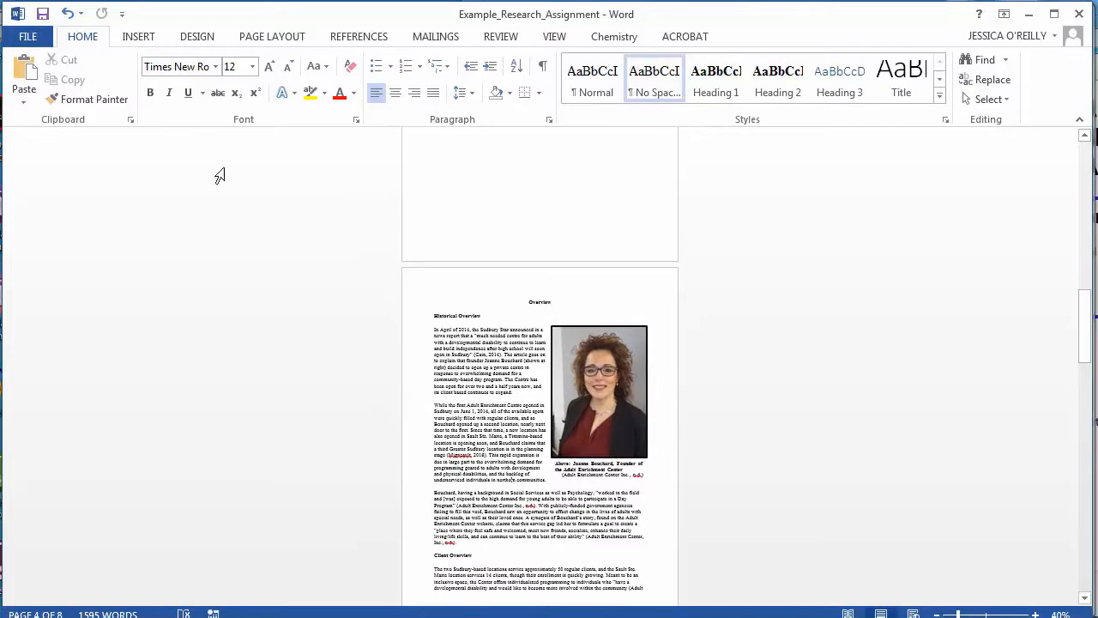
pyautogui.click(42, 15)
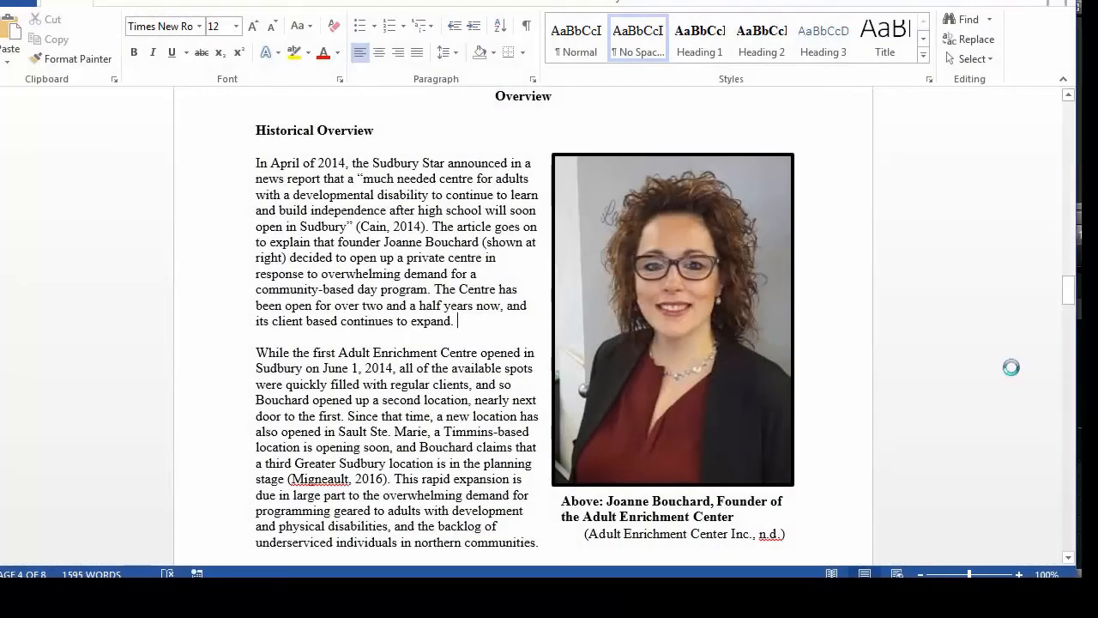
pyautogui.click(1067, 296)
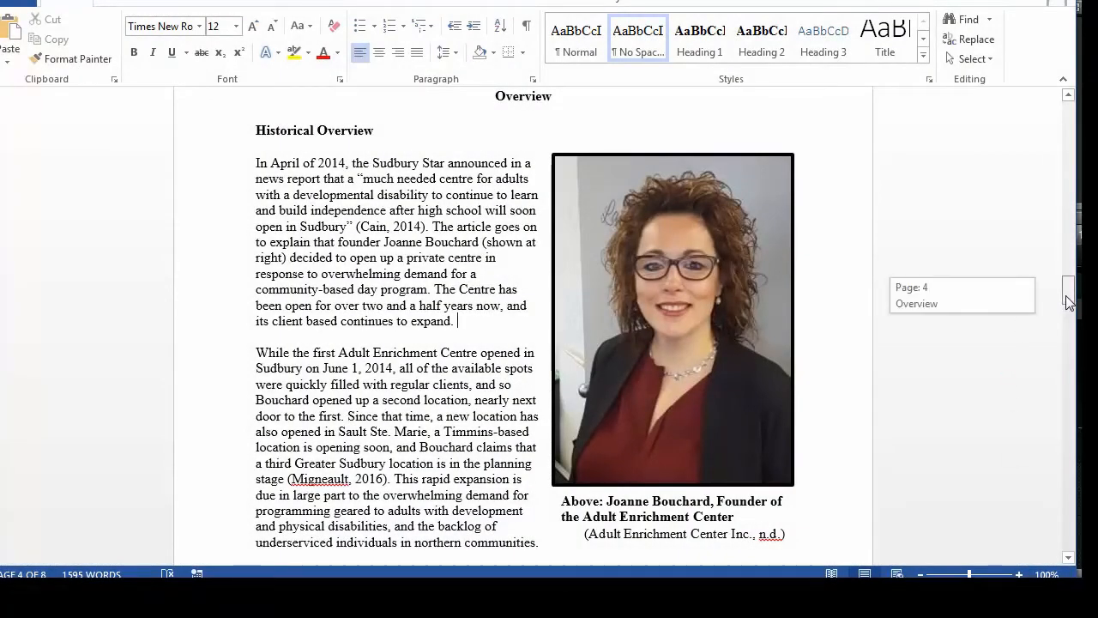
pyautogui.moveTo(1068, 300); pyautogui.dragTo(1035, 514)
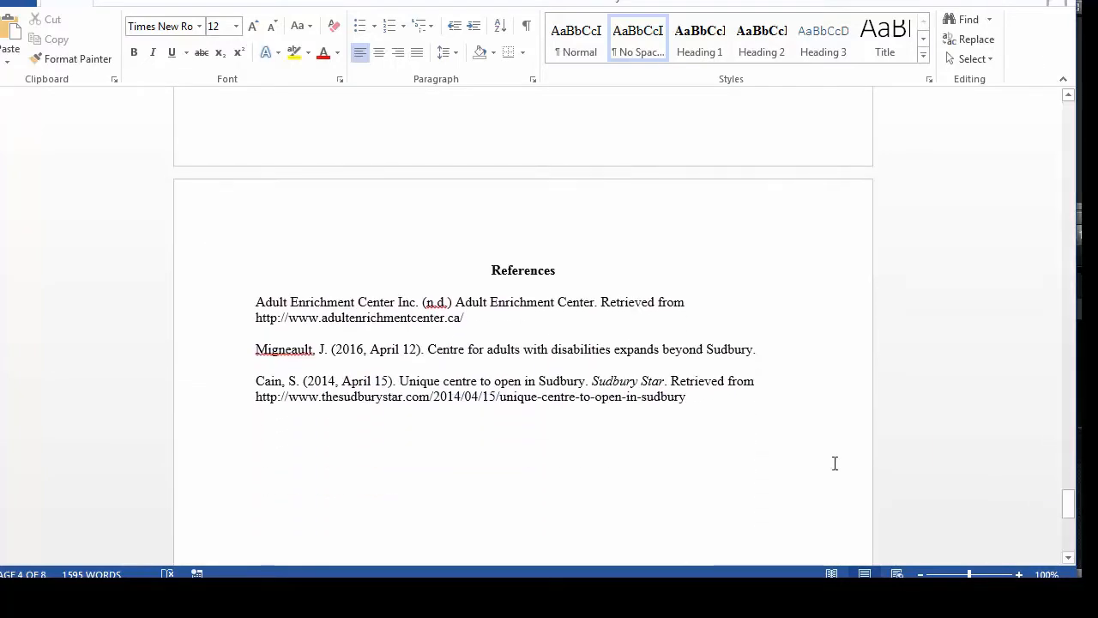
# Delete the blank lines between the three reference entries
pyautogui.click(260, 369)
pyautogui.press('BackSpace')
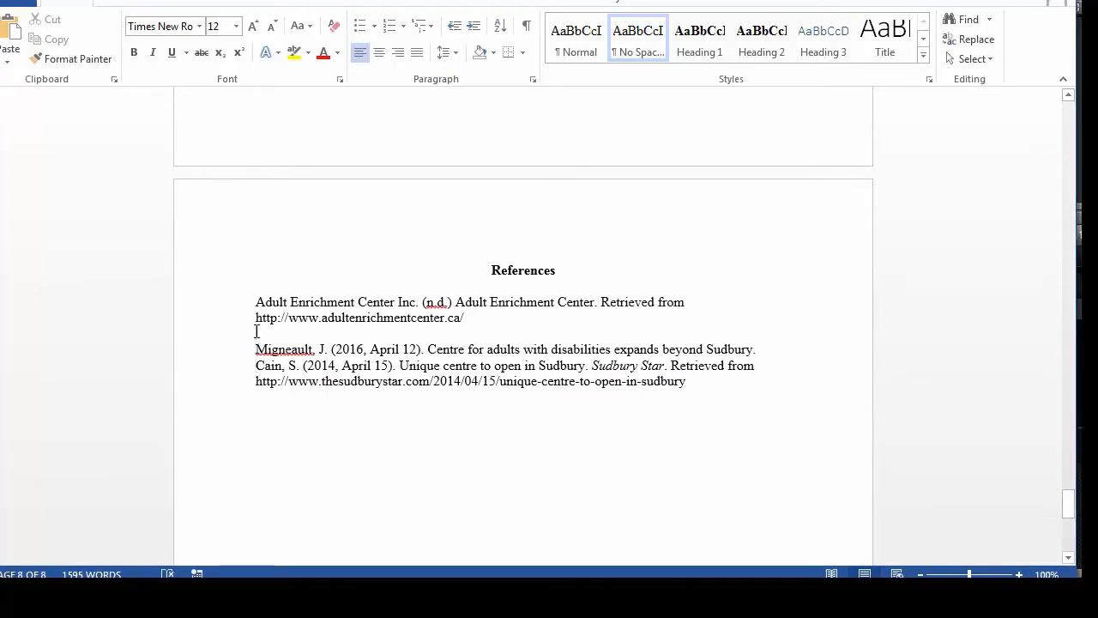
pyautogui.click(256, 331)
pyautogui.press('BackSpace')
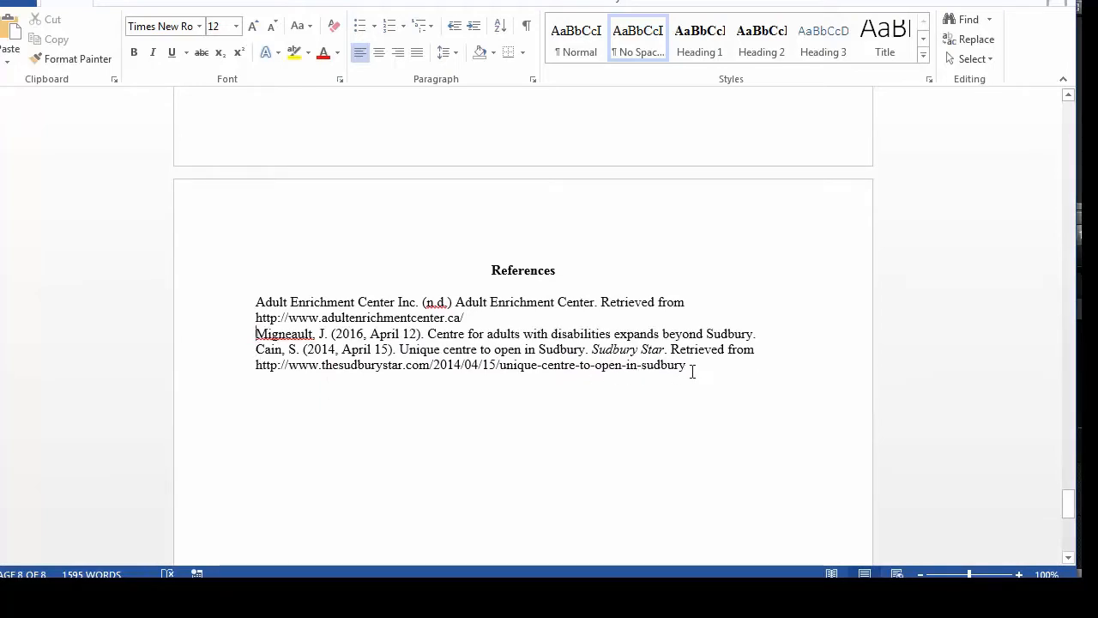
# Set line spacing 2.0 on all three references, then select the first entry
pyautogui.moveTo(693, 370); pyautogui.dragTo(251, 306)
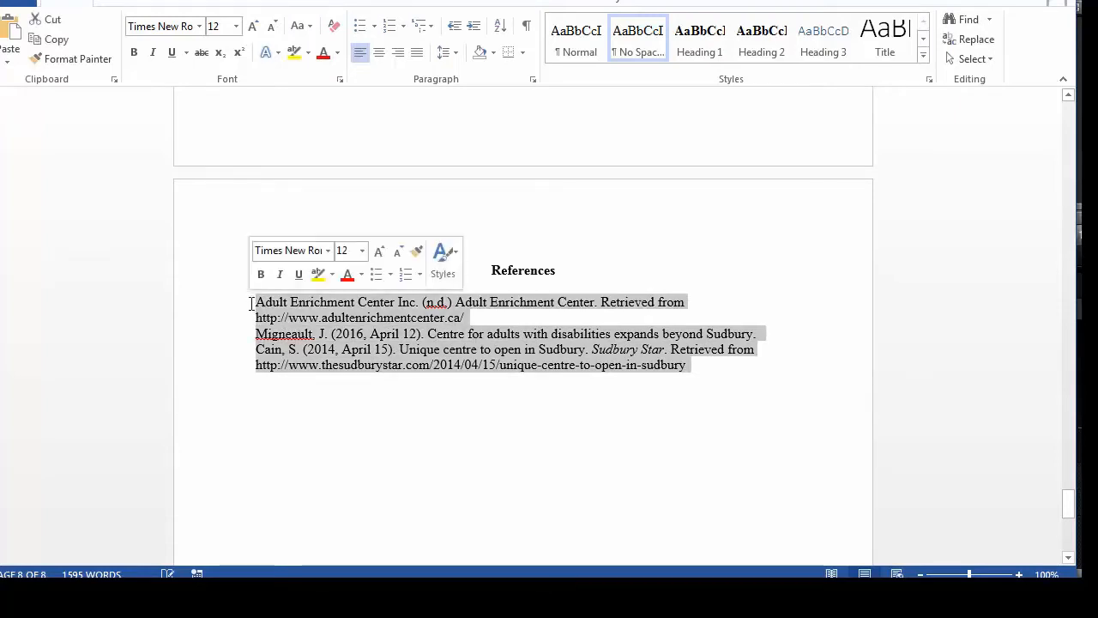
pyautogui.click(446, 53)
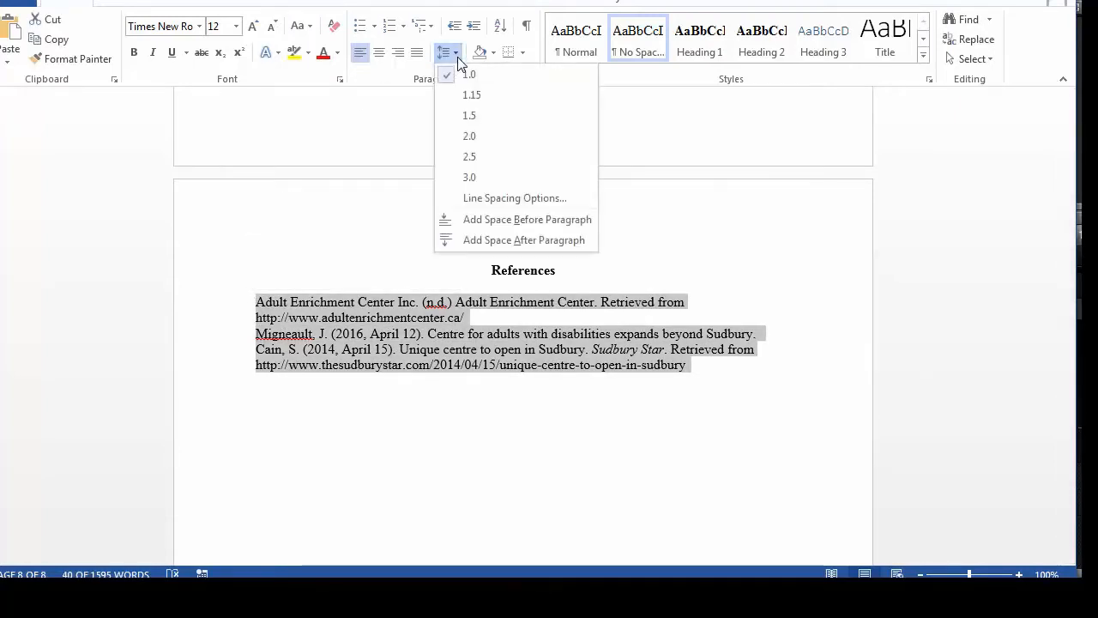
pyautogui.click(471, 139)
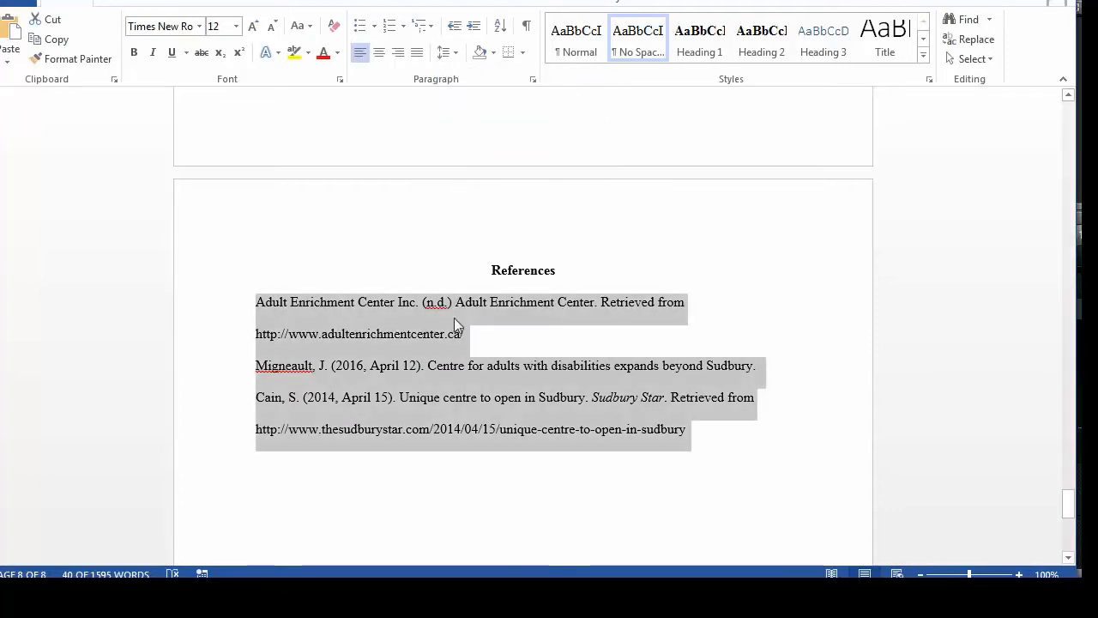
pyautogui.click(464, 337)
pyautogui.moveTo(470, 336); pyautogui.dragTo(257, 307)
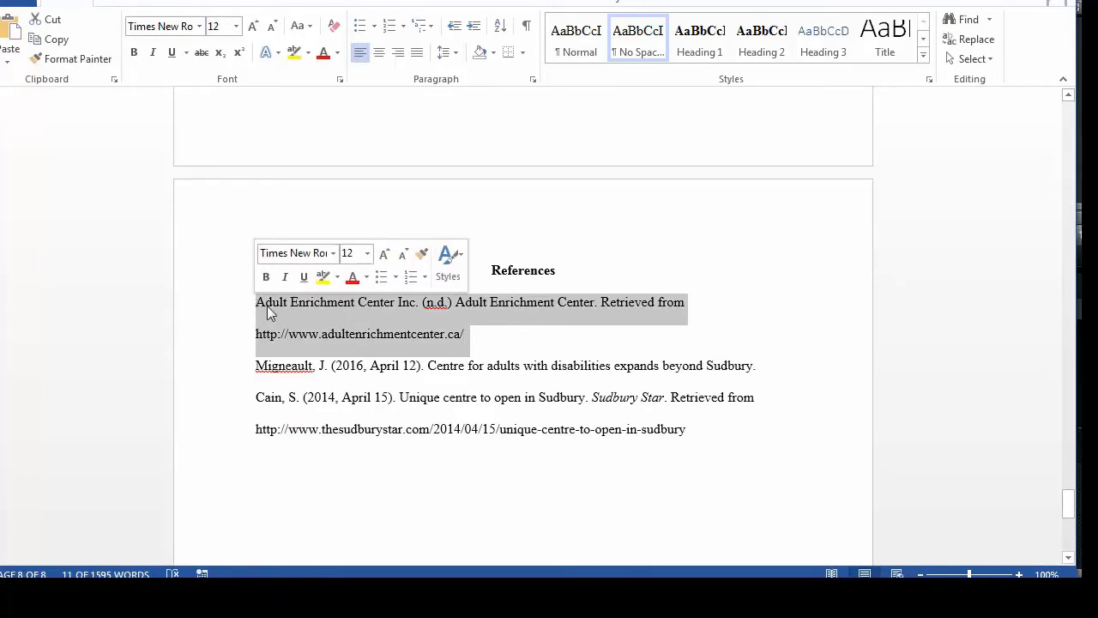
# Give the Adult Enrichment Center reference a 0.5" hanging indent in the Paragraph dialog
pyautogui.rightClick(267, 306)
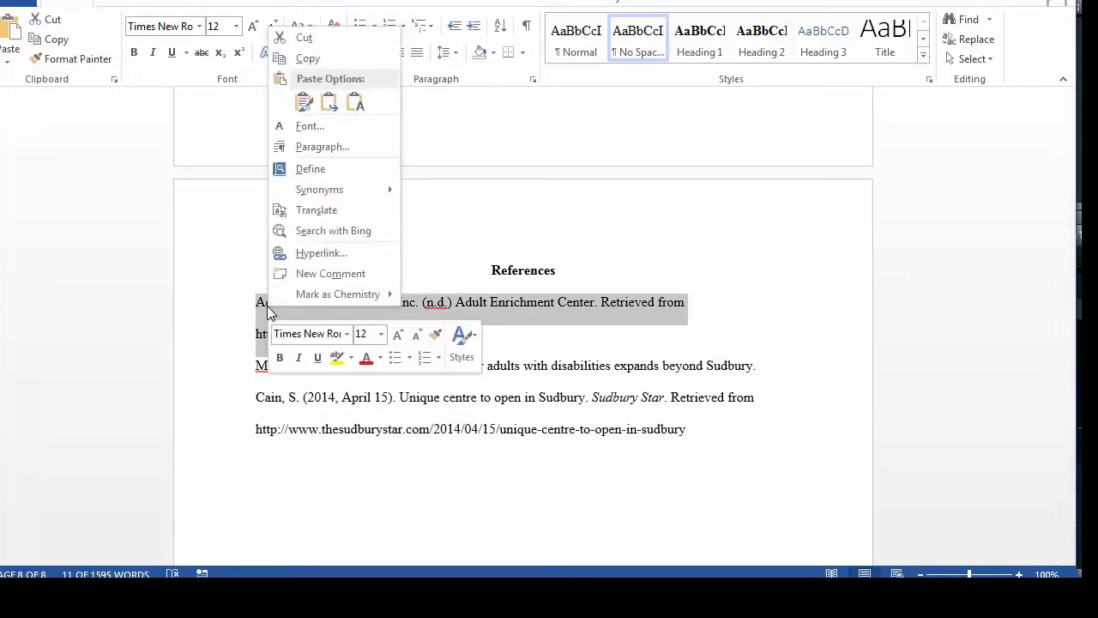
pyautogui.click(322, 147)
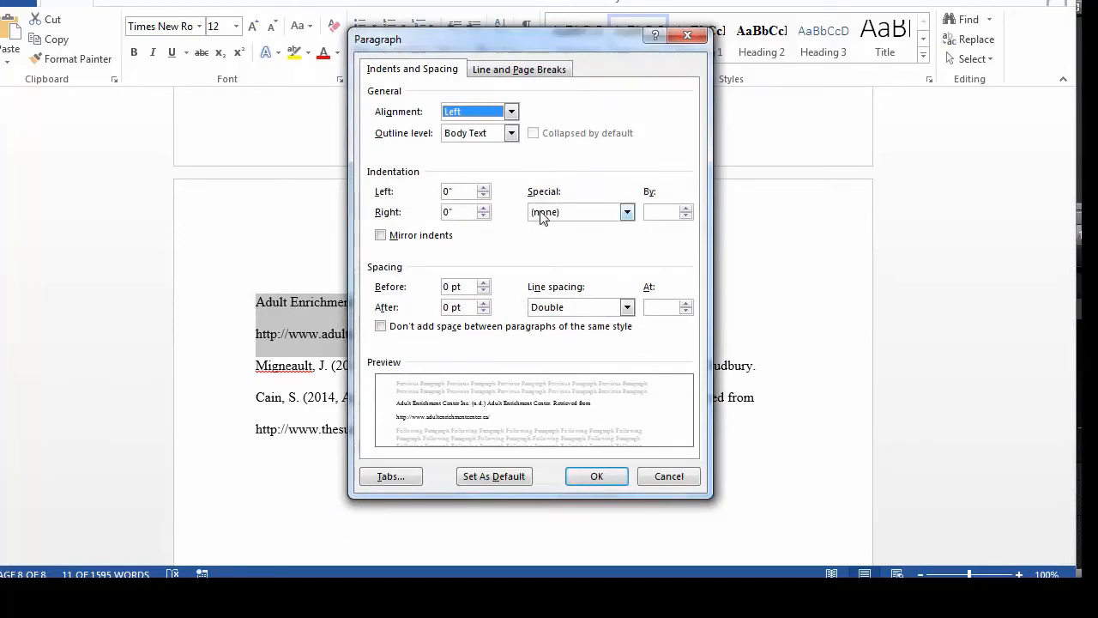
pyautogui.click(542, 217)
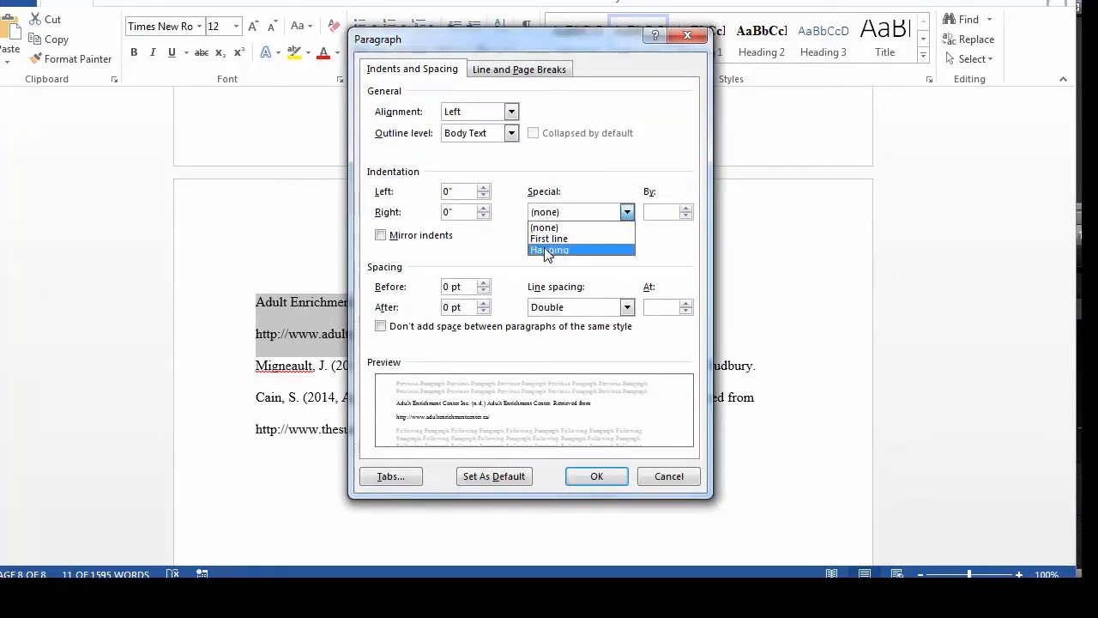
pyautogui.click(548, 249)
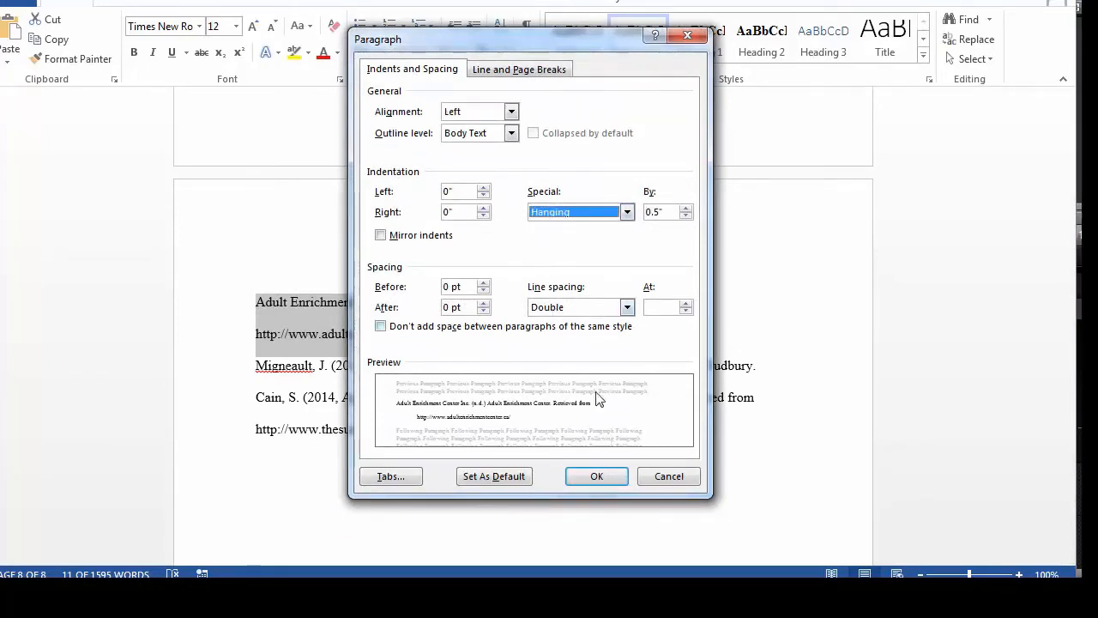
pyautogui.click(596, 477)
pyautogui.click(354, 484)
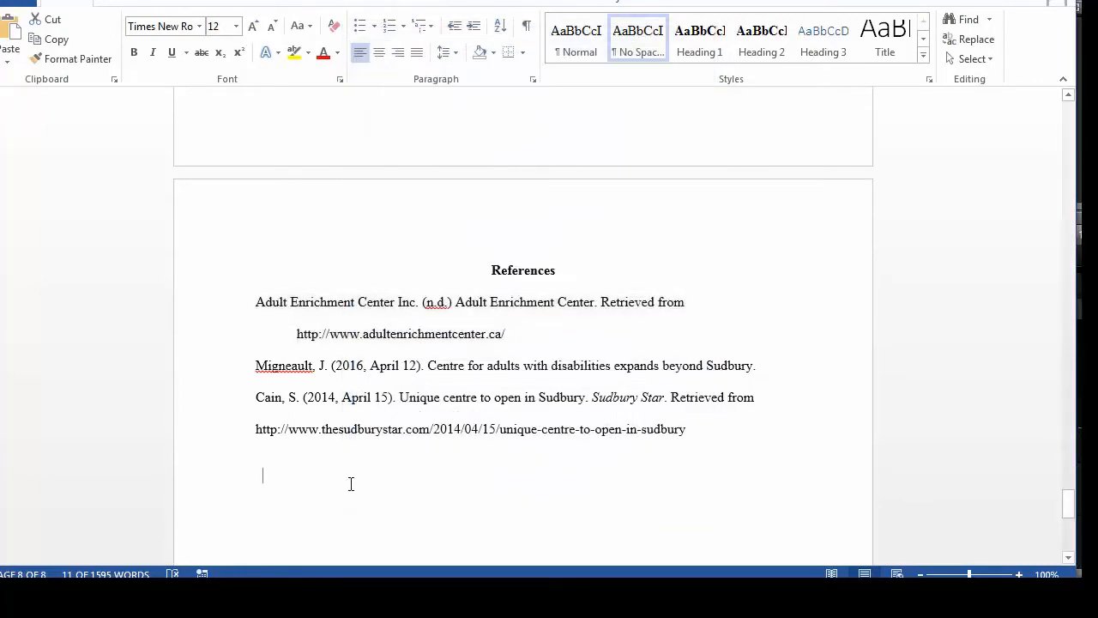
pyautogui.moveTo(256, 368); pyautogui.dragTo(763, 376)
pyautogui.hotkey('ctrl', 'c')
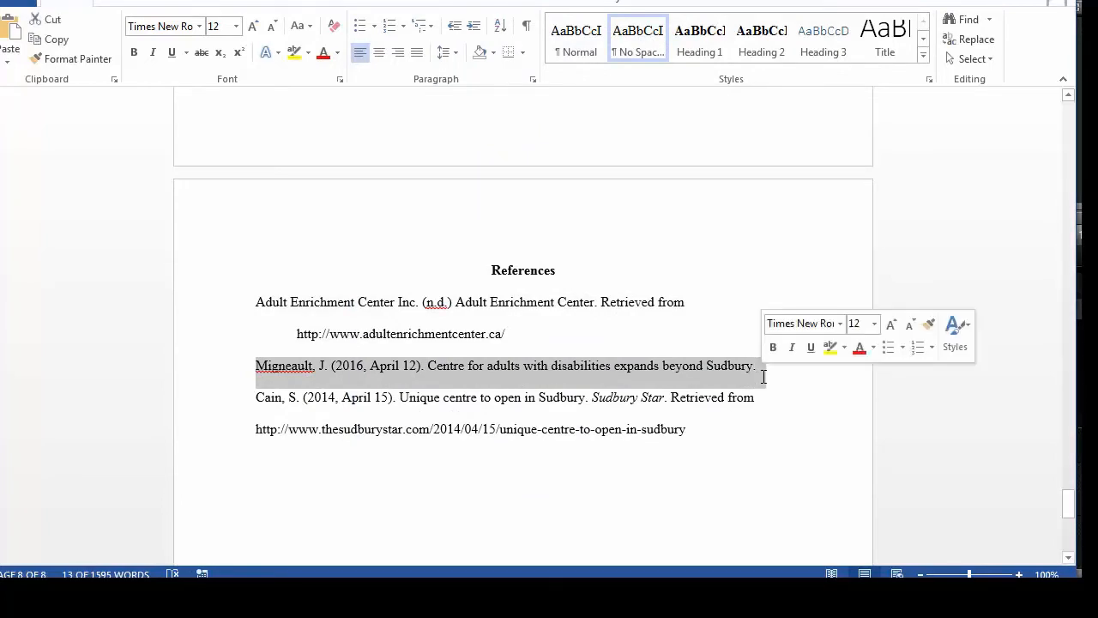
# Move the 2016 disabilities-centre reference below the Sudbury Star entry
pyautogui.press('Delete')
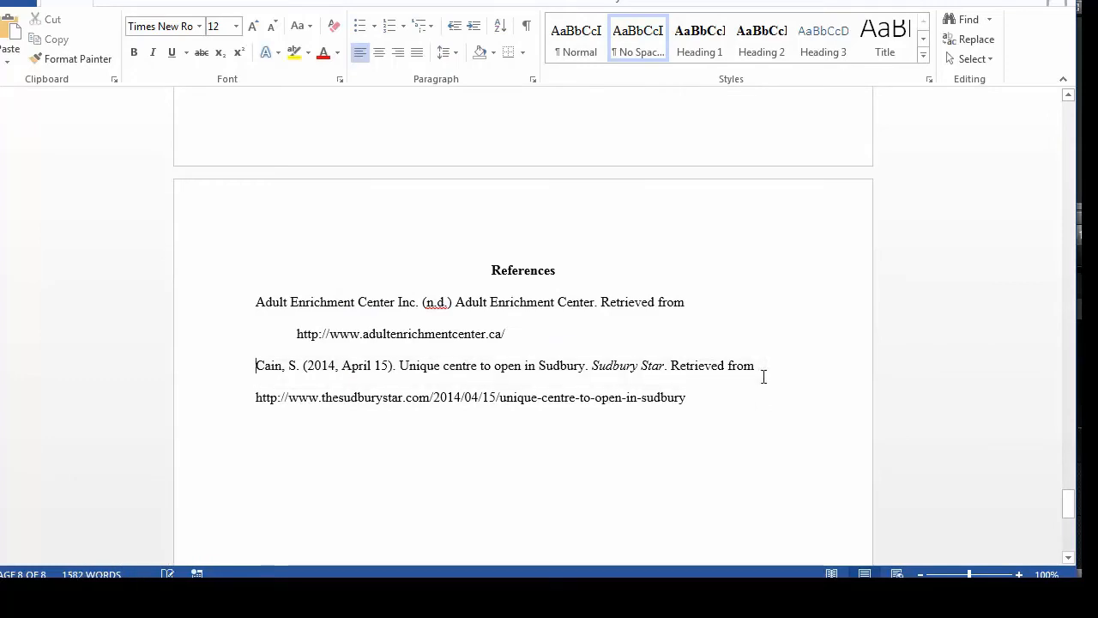
pyautogui.press('Return')
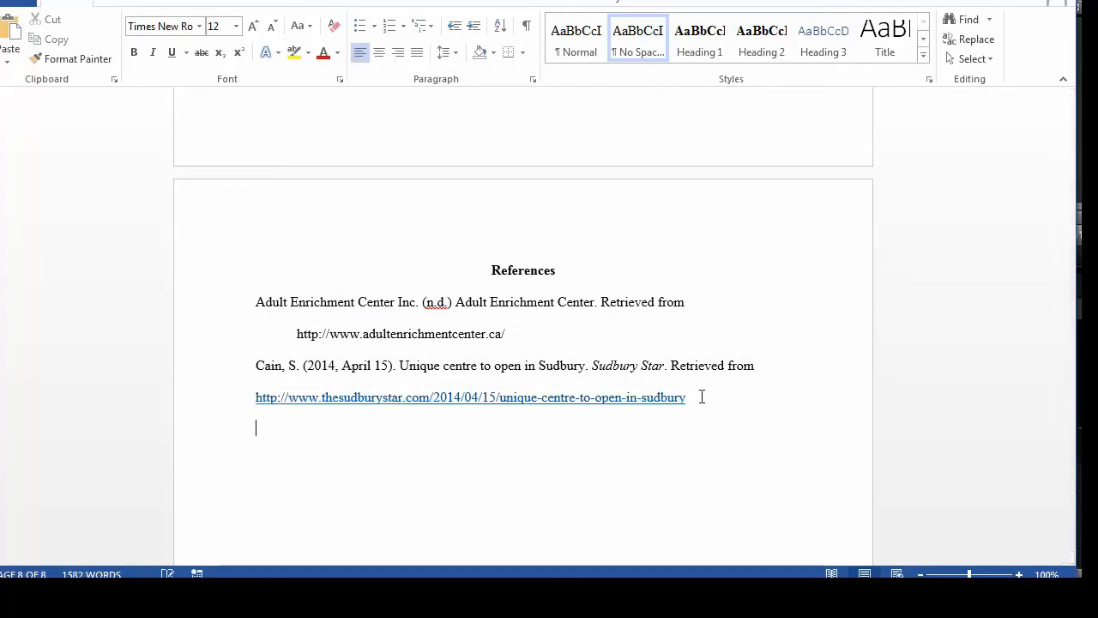
pyautogui.hotkey('ctrl', 'v')
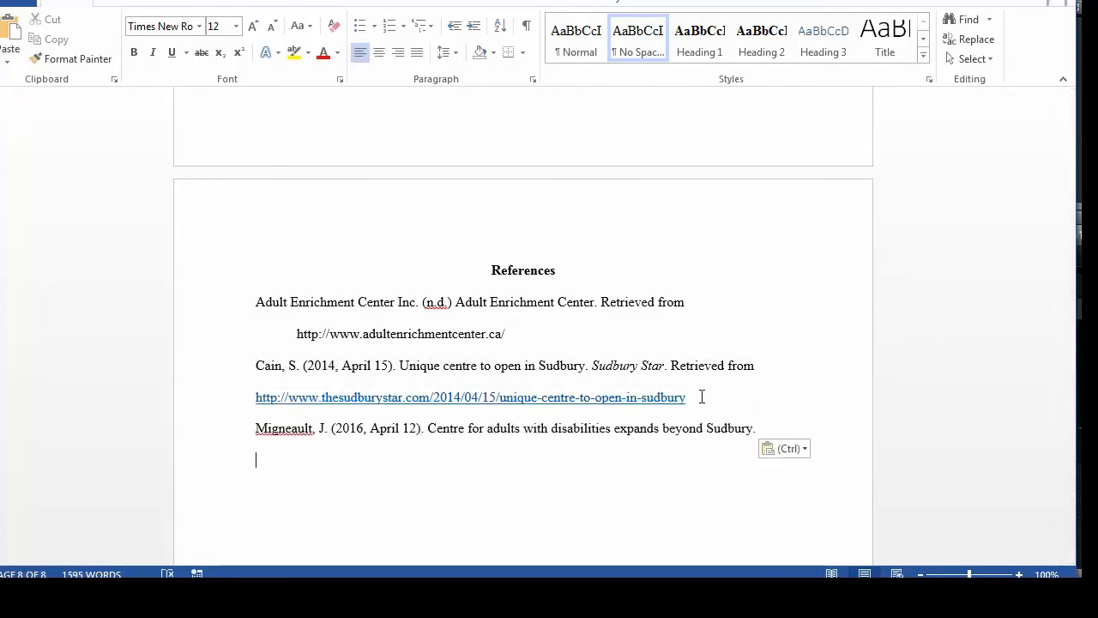
# Give the Sudbury Star (Cain) reference a hanging indent in the Paragraph dialog
pyautogui.moveTo(702, 397); pyautogui.dragTo(257, 364)
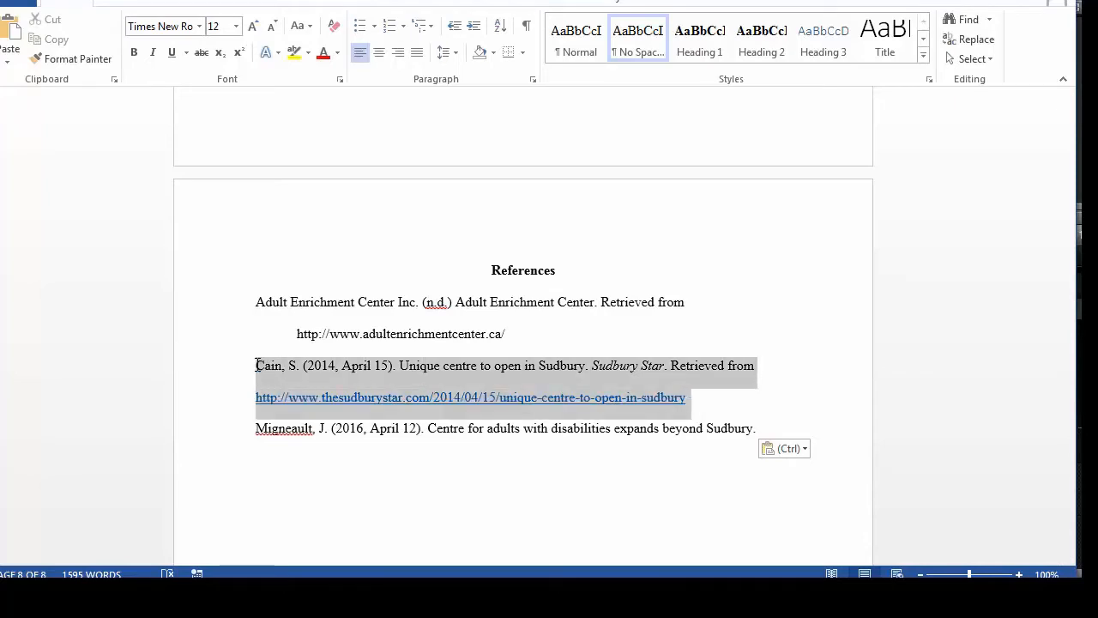
pyautogui.rightClick(258, 367)
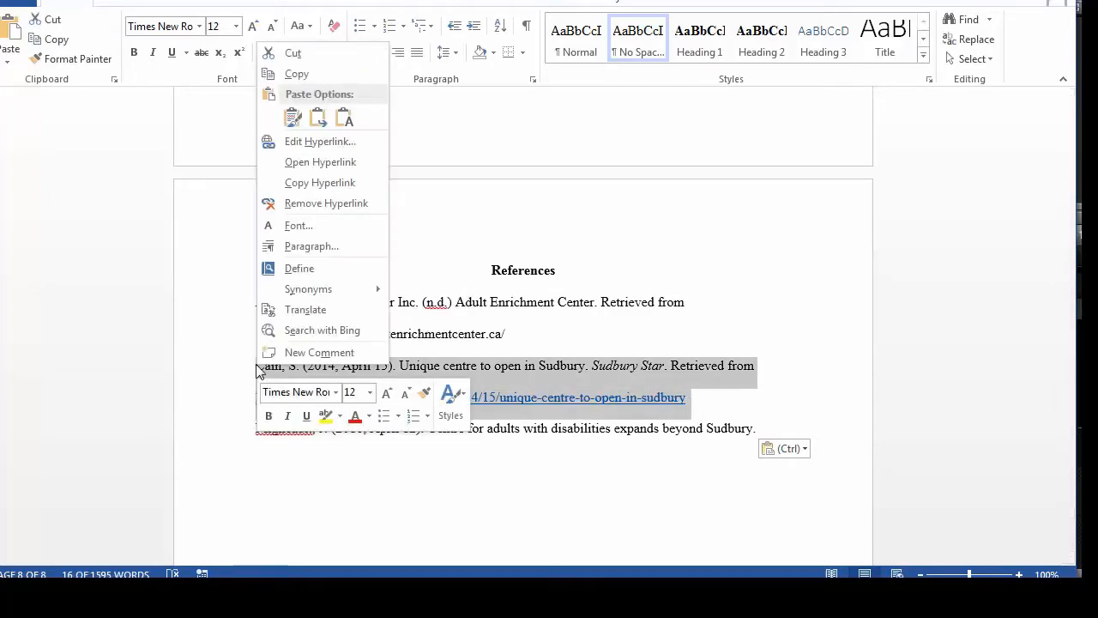
pyautogui.click(305, 250)
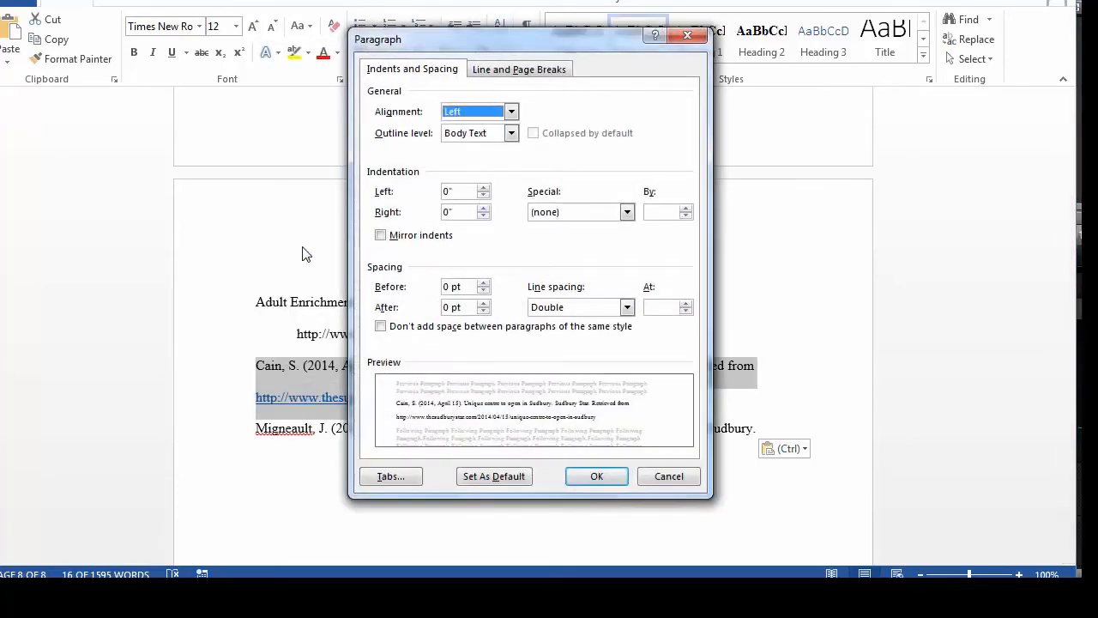
pyautogui.click(543, 214)
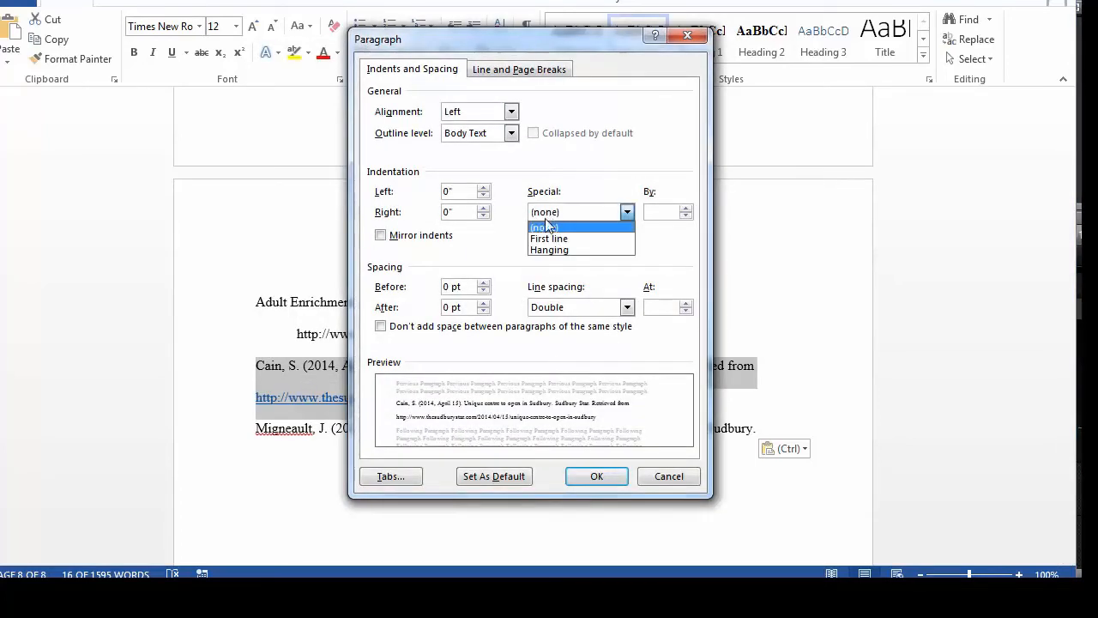
pyautogui.click(549, 251)
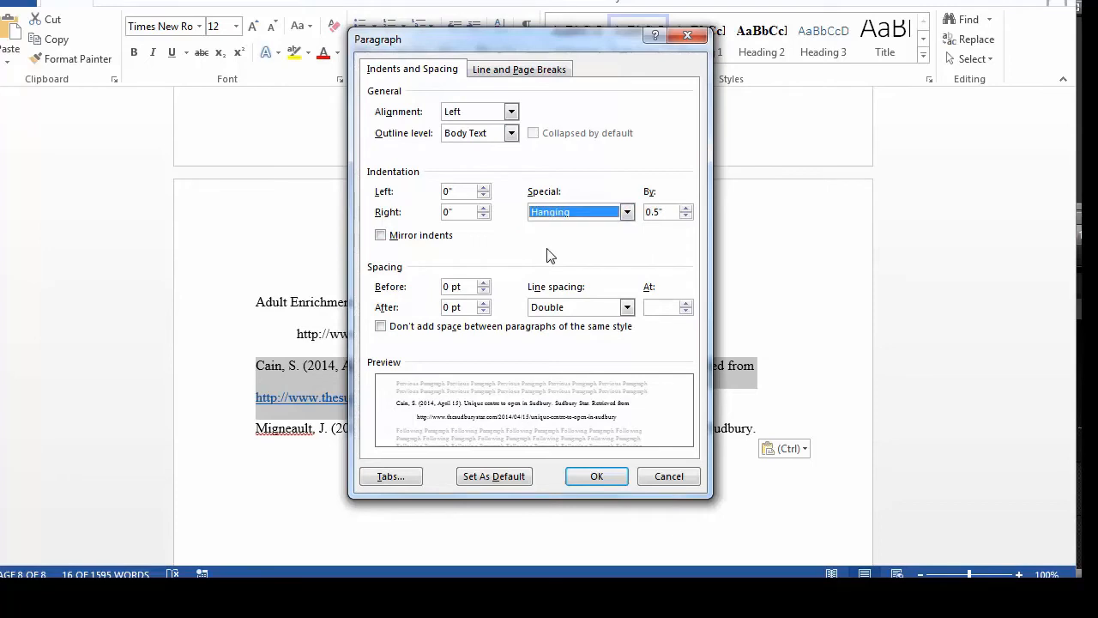
pyautogui.click(586, 478)
# Make the Sudbury Star URL plain text and copy the 2016 article's title
pyautogui.click(545, 401)
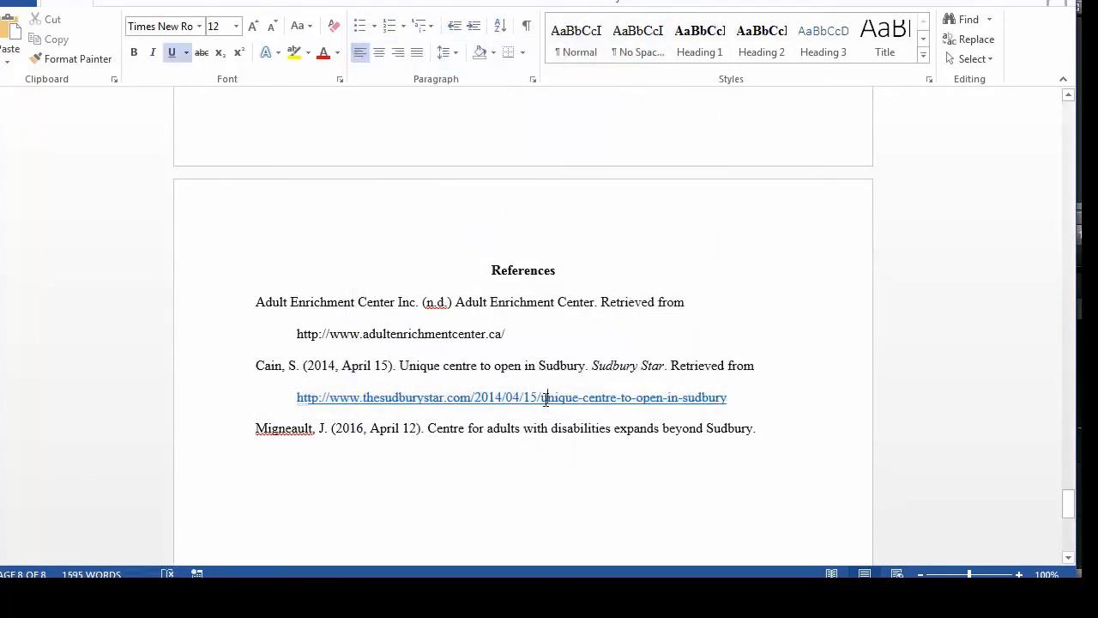
pyautogui.rightClick(546, 399)
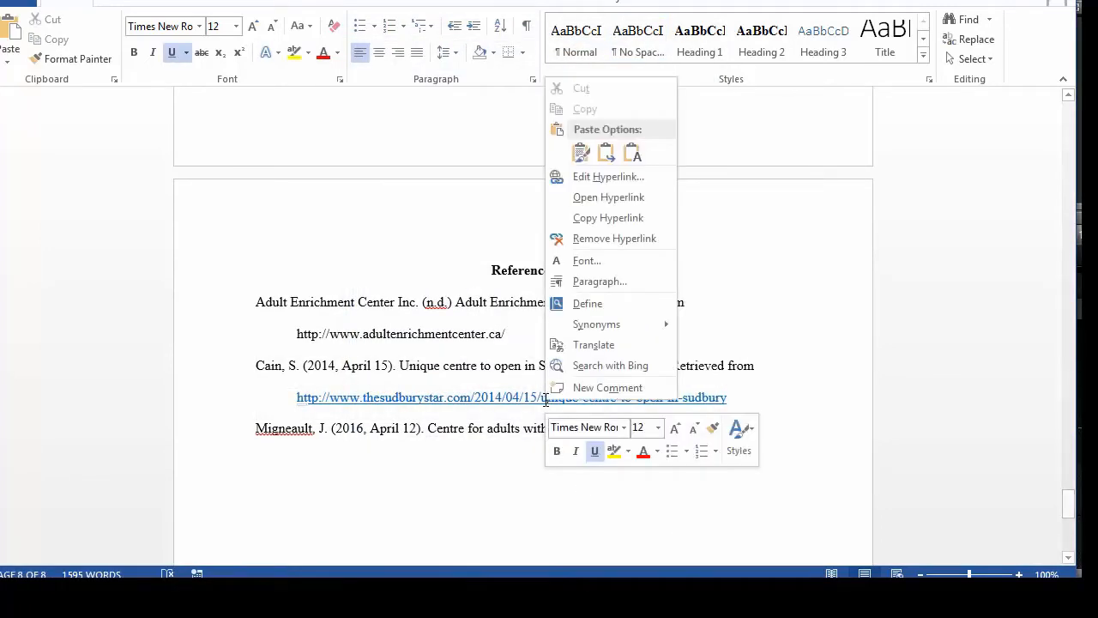
pyautogui.click(605, 246)
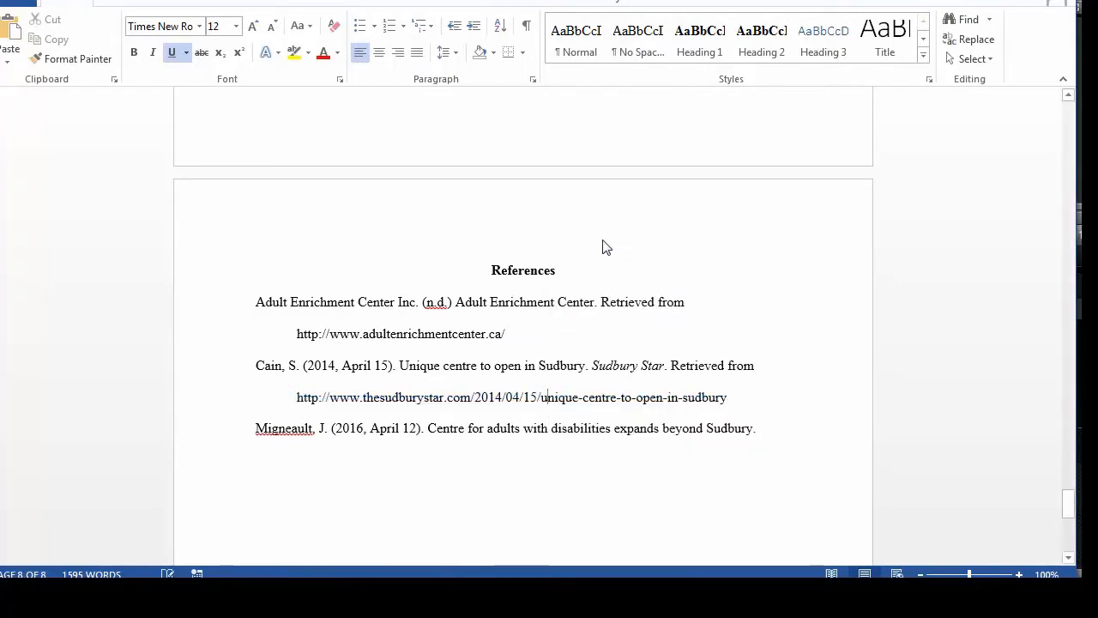
pyautogui.click(431, 470)
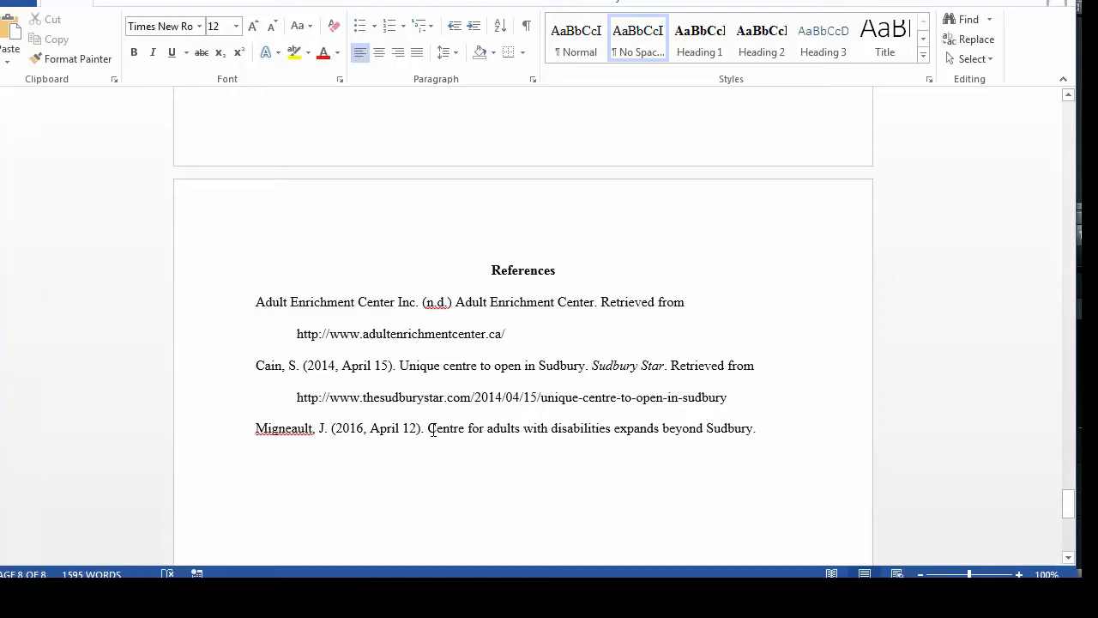
pyautogui.moveTo(431, 429); pyautogui.dragTo(754, 428)
pyautogui.hotkey('ctrl', 'c')
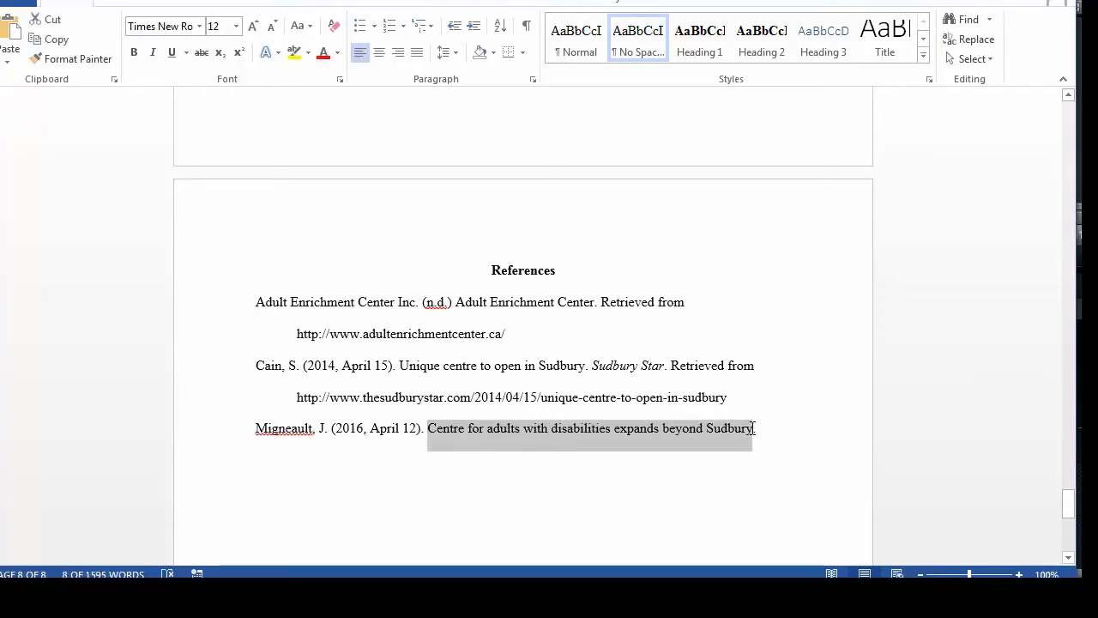
pyautogui.press('Right')
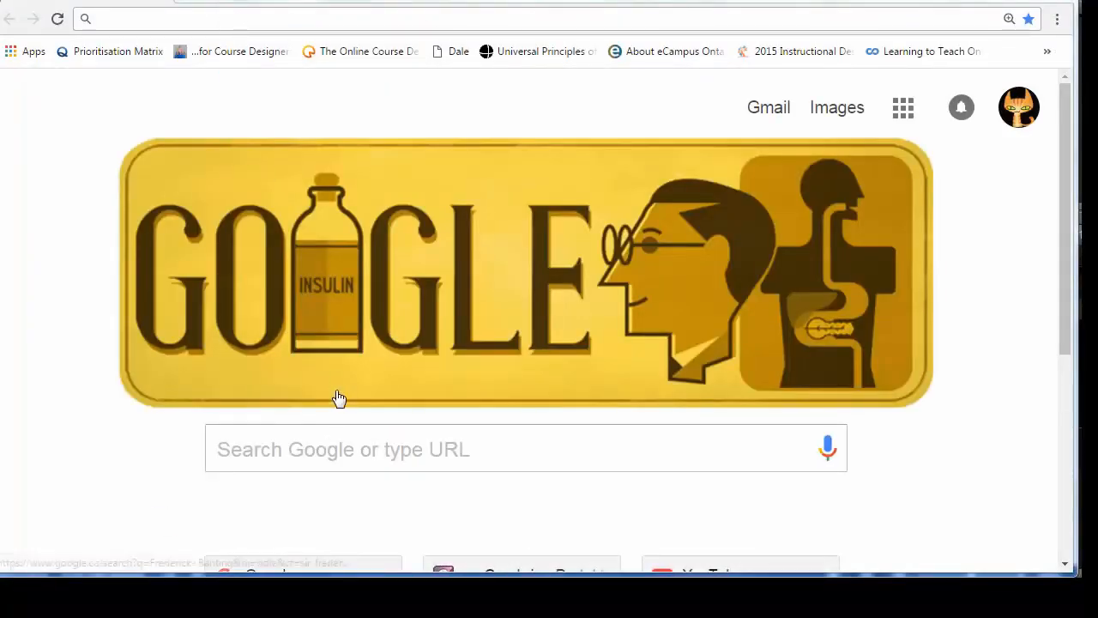
# Google the copied title, open the sudbury.com article, and copy its web address
pyautogui.click(324, 444)
pyautogui.hotkey('ctrl', 'v')
pyautogui.press('Return')
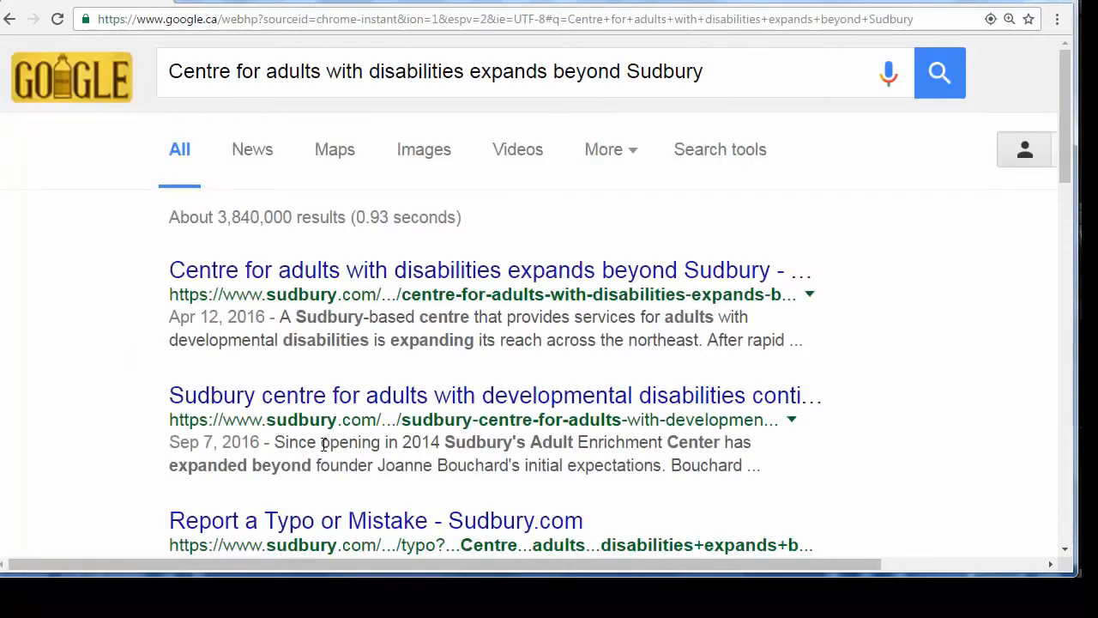
pyautogui.click(356, 284)
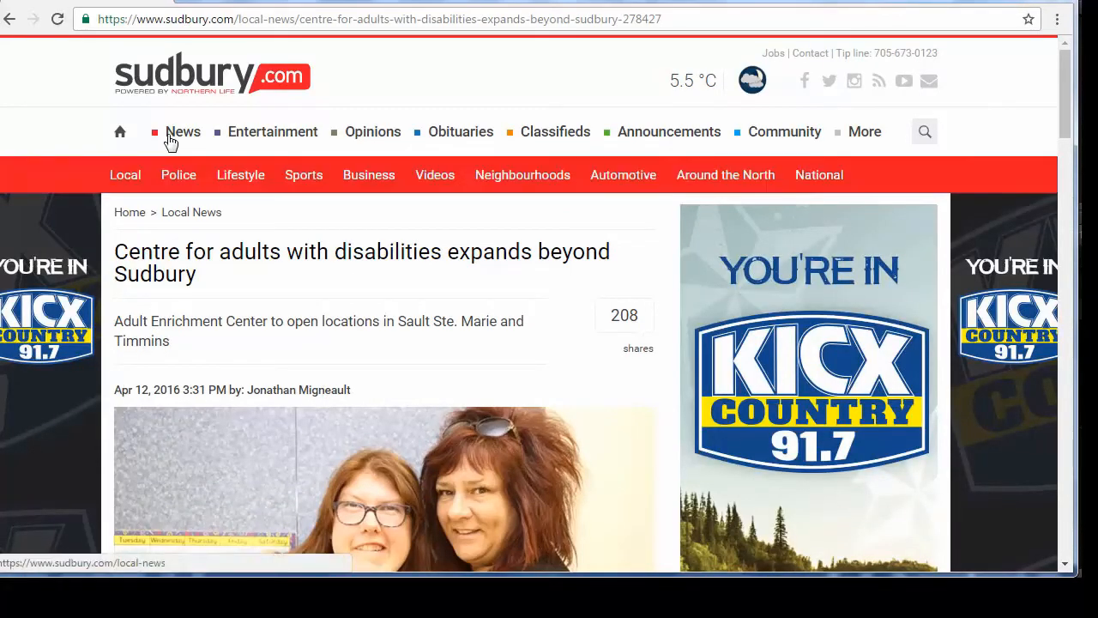
pyautogui.click(669, 18)
pyautogui.hotkey('ctrl', 'c')
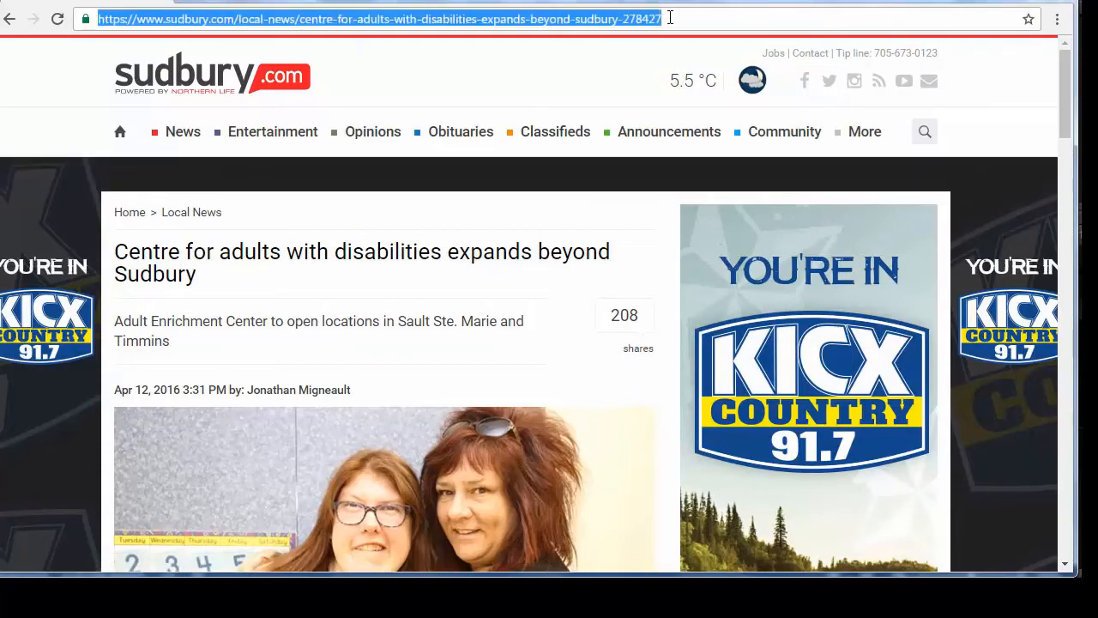
pyautogui.hotkey('alt', 'Tab')
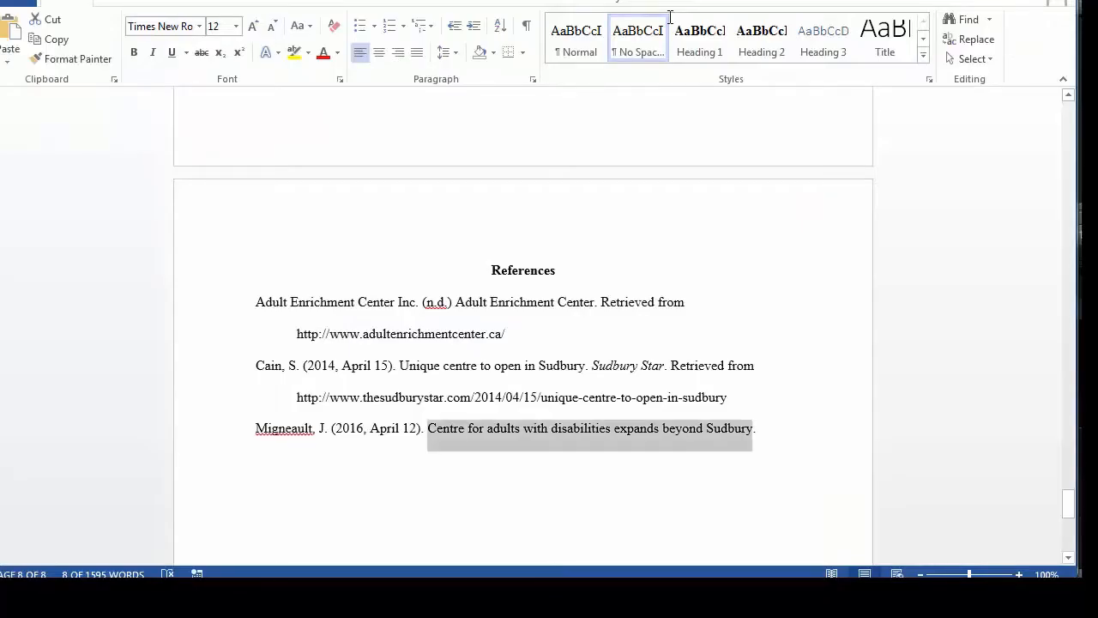
# Append italic 'Sudbury.com', '. Retrieved from' and the article URL as plain text
pyautogui.click(766, 438)
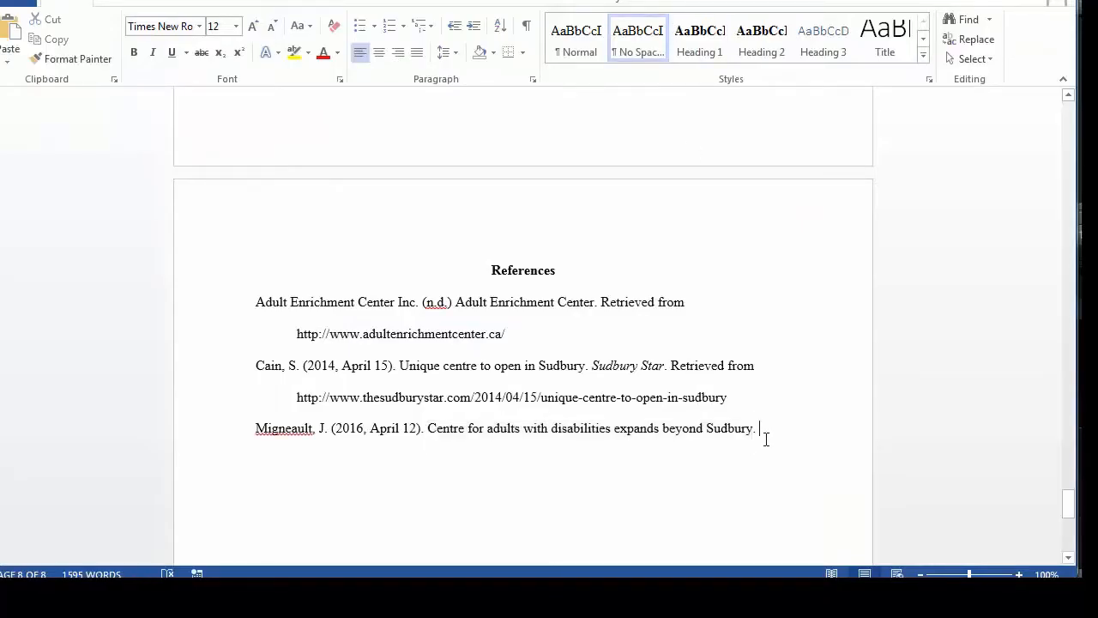
pyautogui.hotkey('ctrl', 'i')
pyautogui.write('Sudbury')
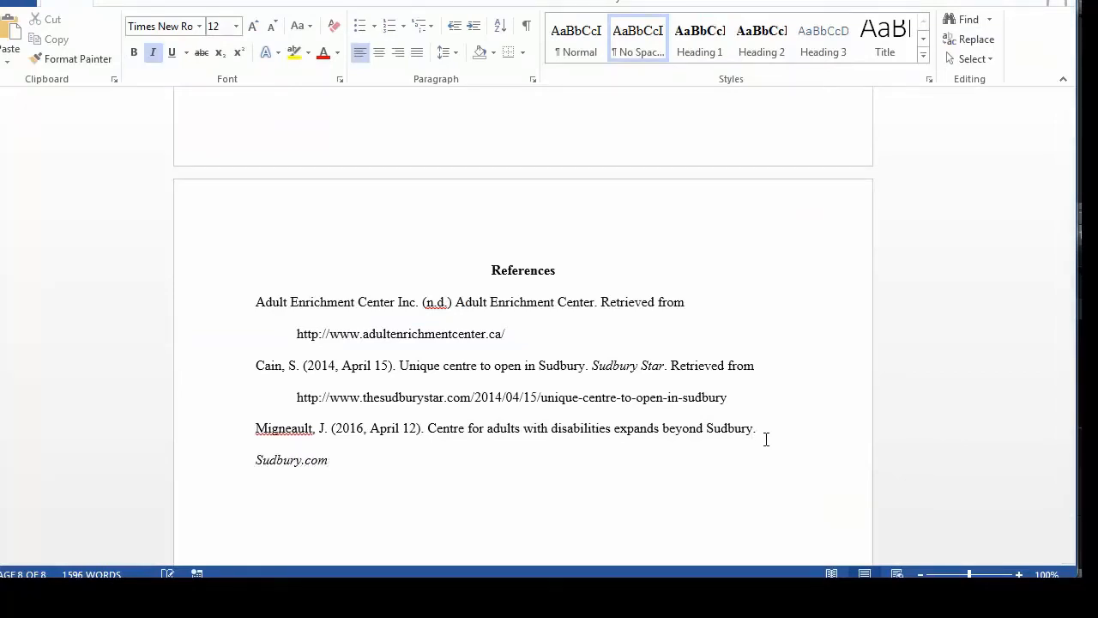
pyautogui.write('.com')
pyautogui.hotkey('ctrl', 'i')
pyautogui.write('. Retrieved from')
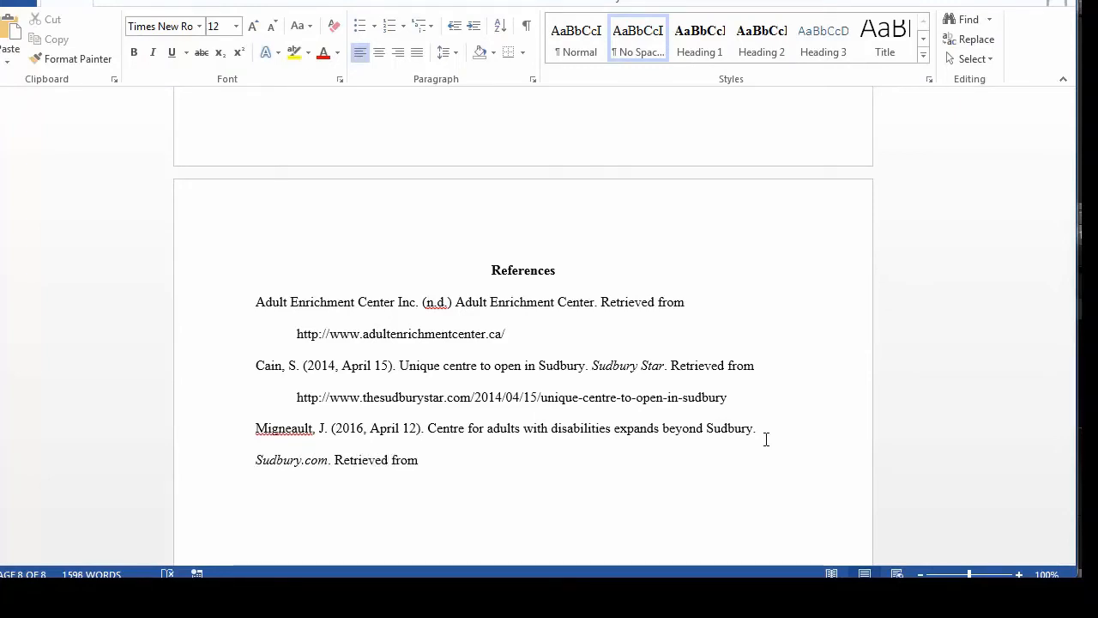
pyautogui.hotkey('ctrl', 'v')
pyautogui.press('Return')
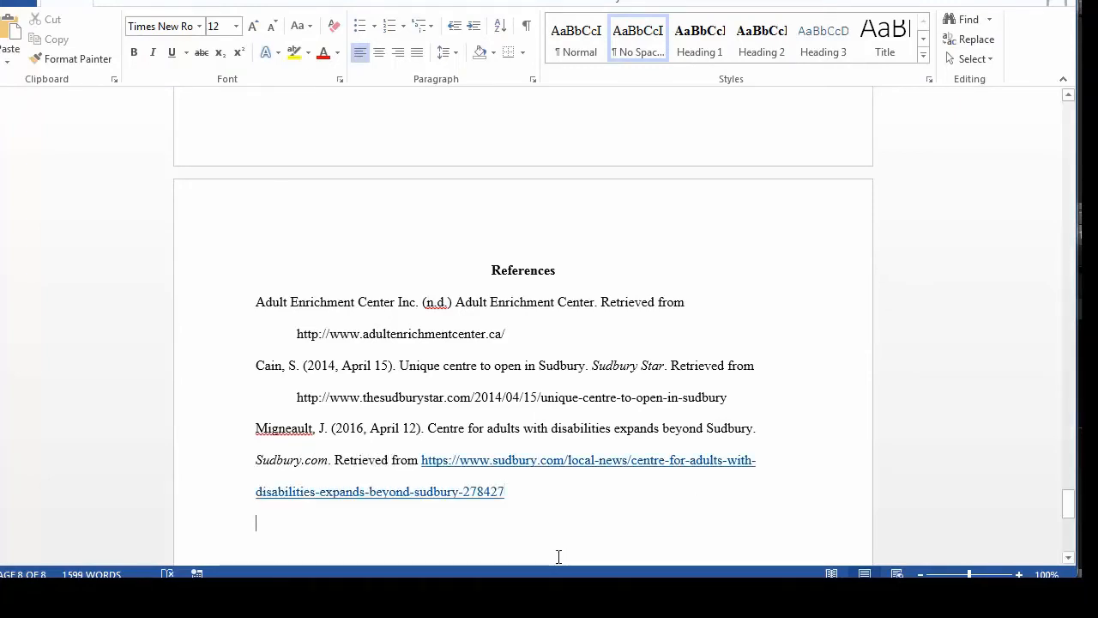
pyautogui.rightClick(498, 462)
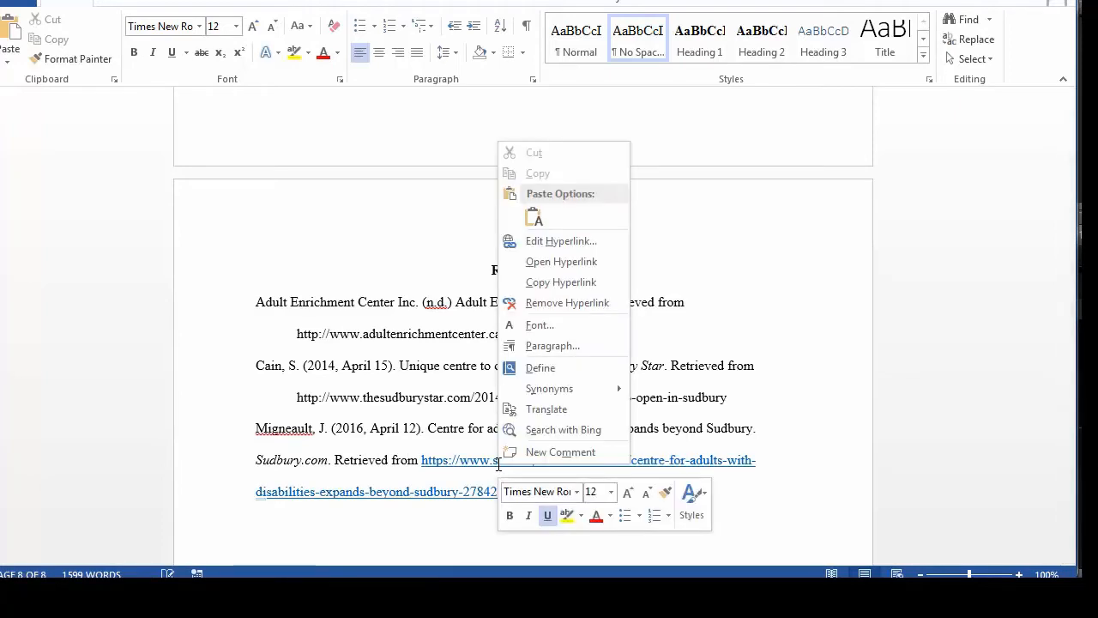
pyautogui.click(549, 304)
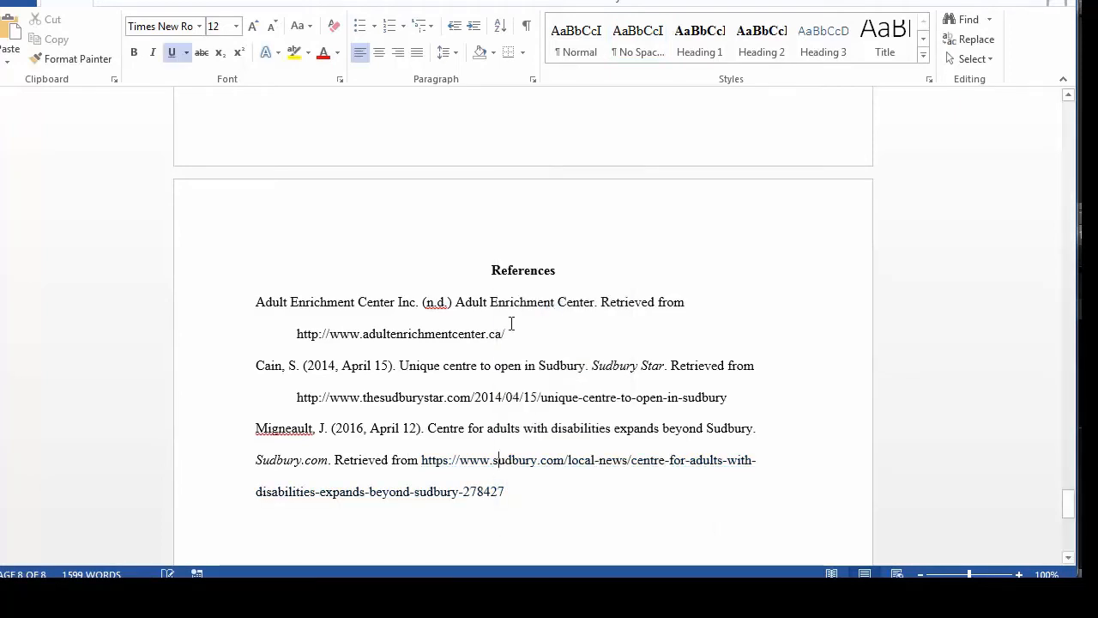
pyautogui.moveTo(520, 497); pyautogui.dragTo(256, 430)
# Give the Migneault reference a 0.5" hanging indent and zoom out to review
pyautogui.rightClick(290, 447)
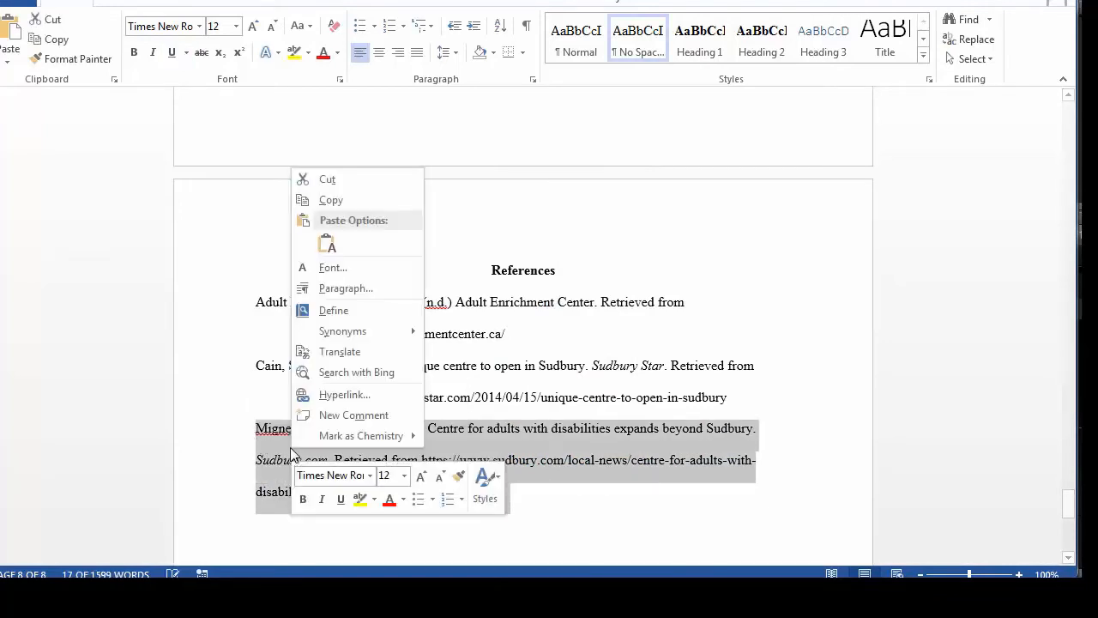
pyautogui.click(338, 289)
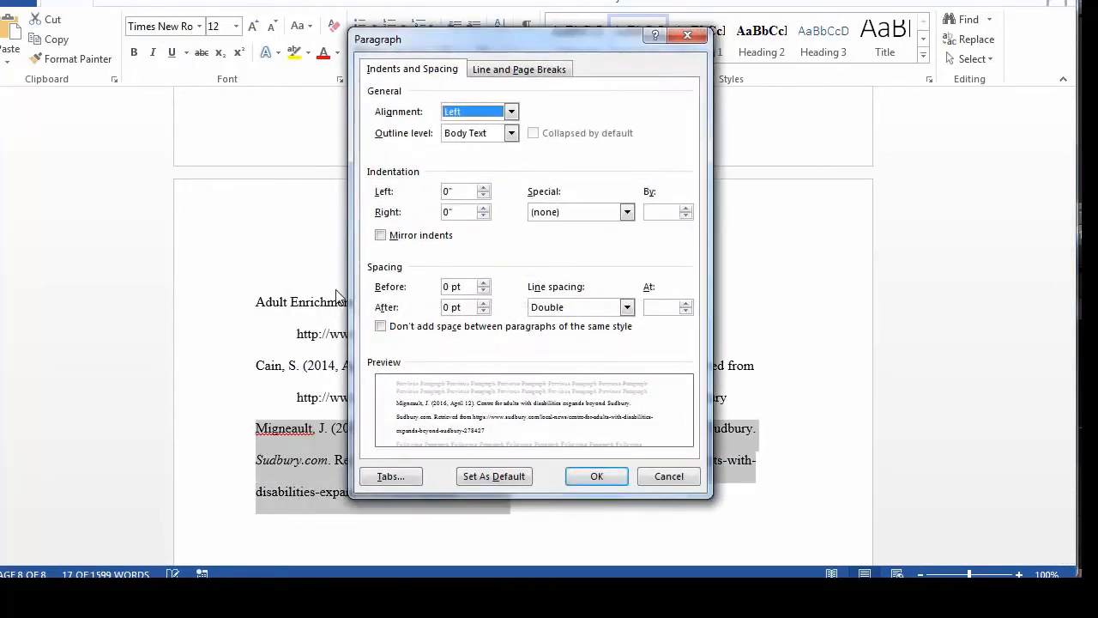
pyautogui.click(544, 215)
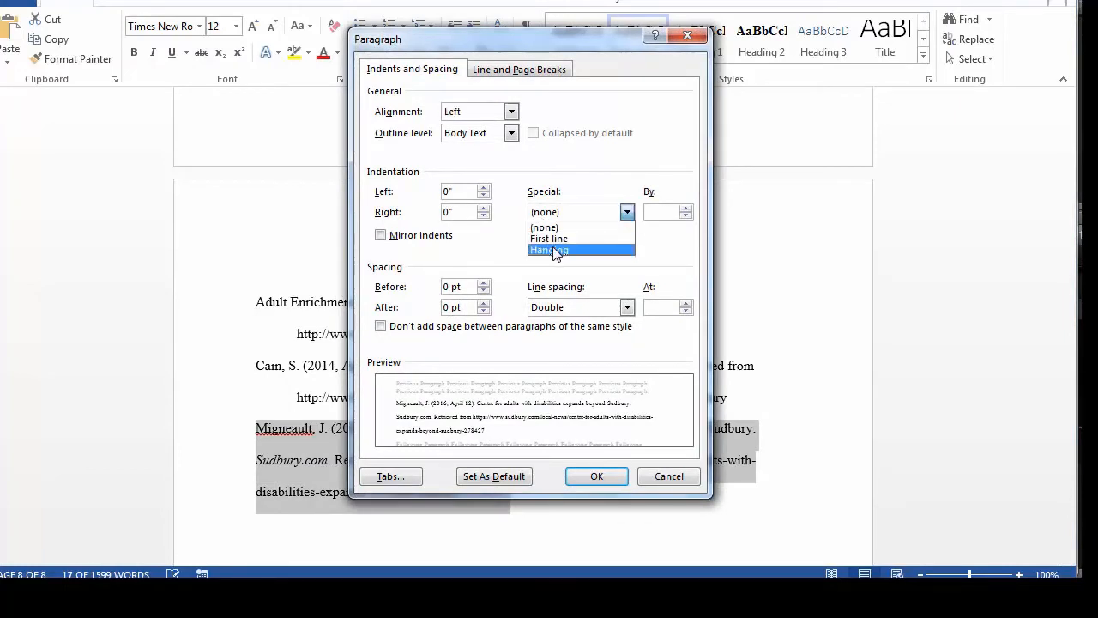
pyautogui.click(554, 251)
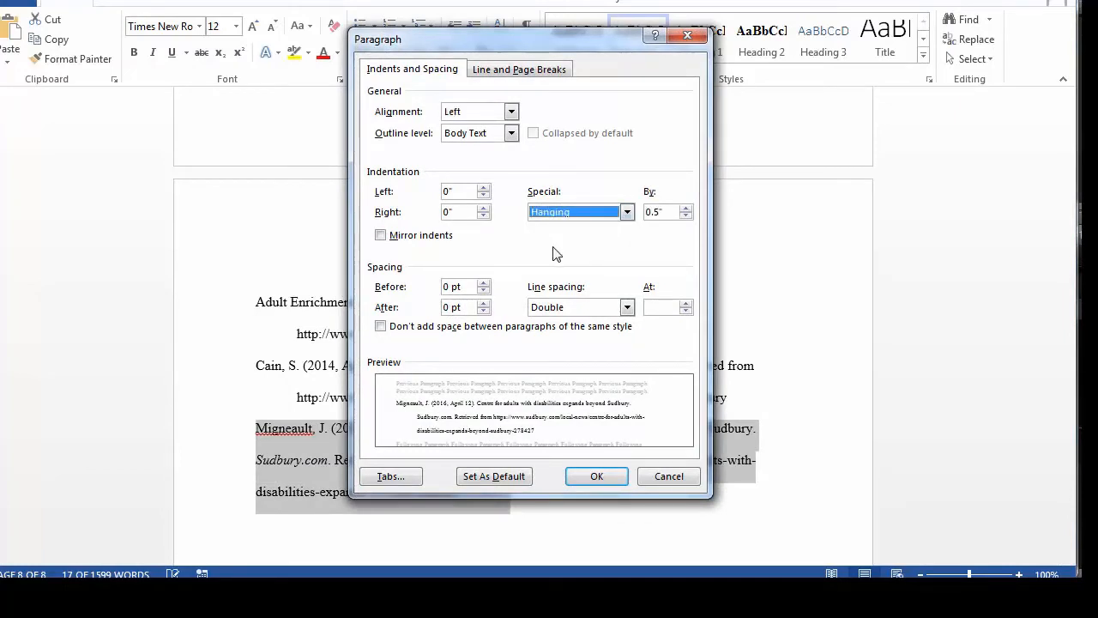
pyautogui.click(583, 477)
pyautogui.click(580, 520)
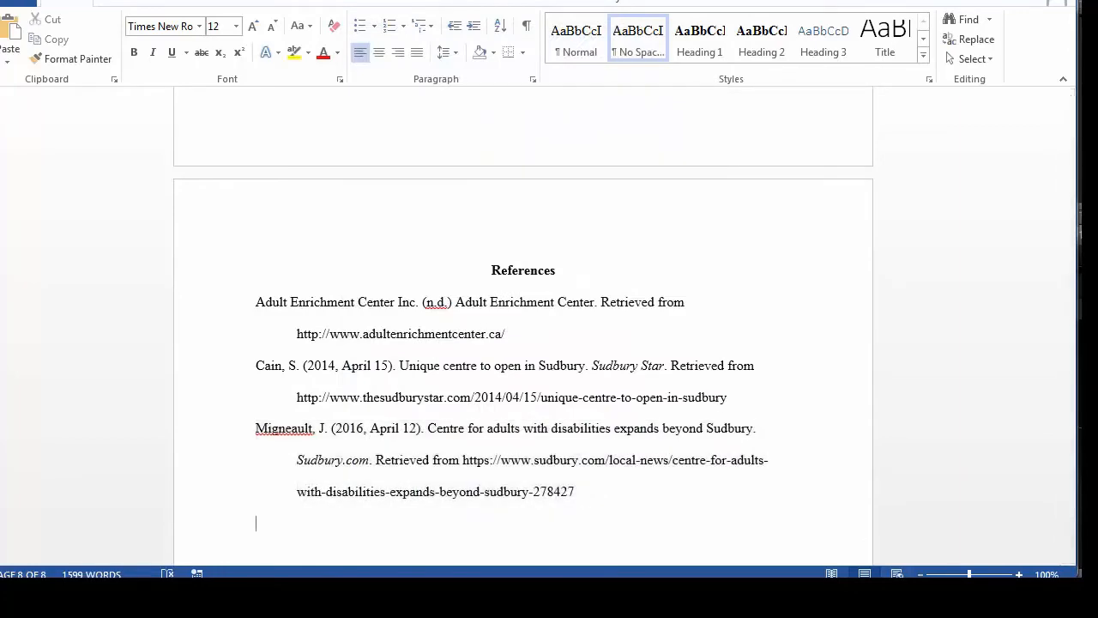
pyautogui.click(921, 575)
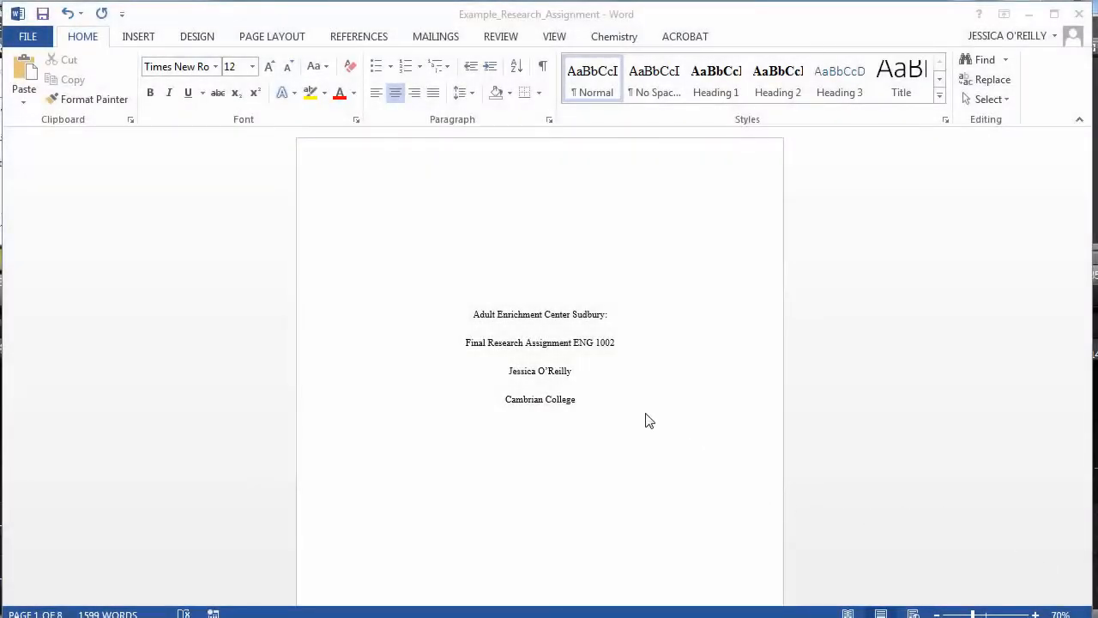
# Give the title page its own first-page header reading 'Running head: ADULT ENRICHMENT CENTER SUDBURY'
pyautogui.click(366, 170)
pyautogui.doubleClick(361, 163)
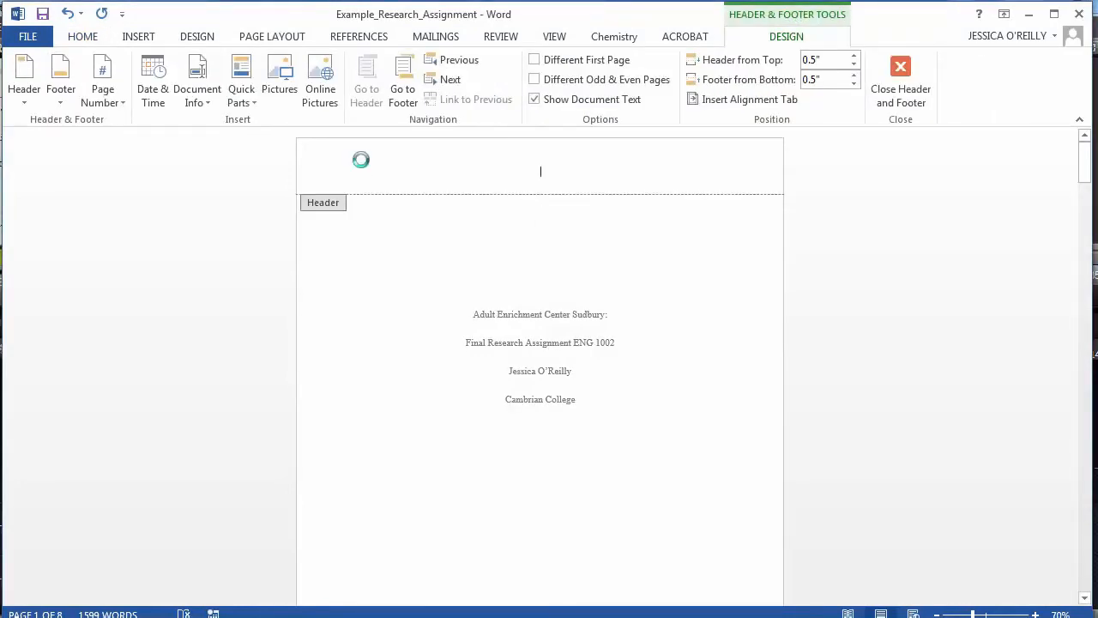
pyautogui.click(535, 61)
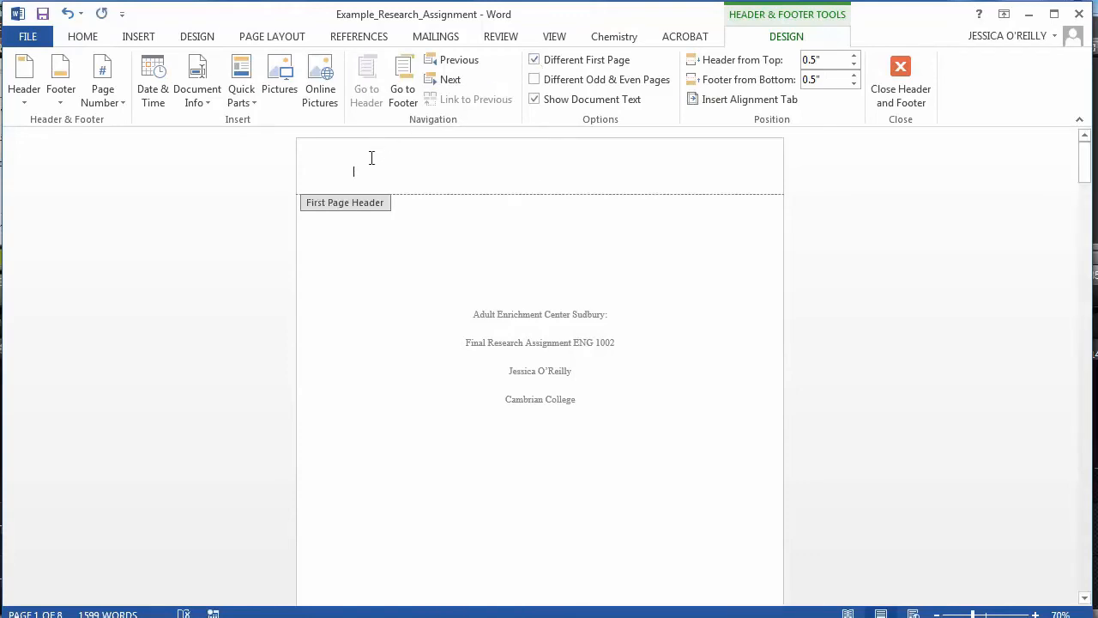
pyautogui.write('R')
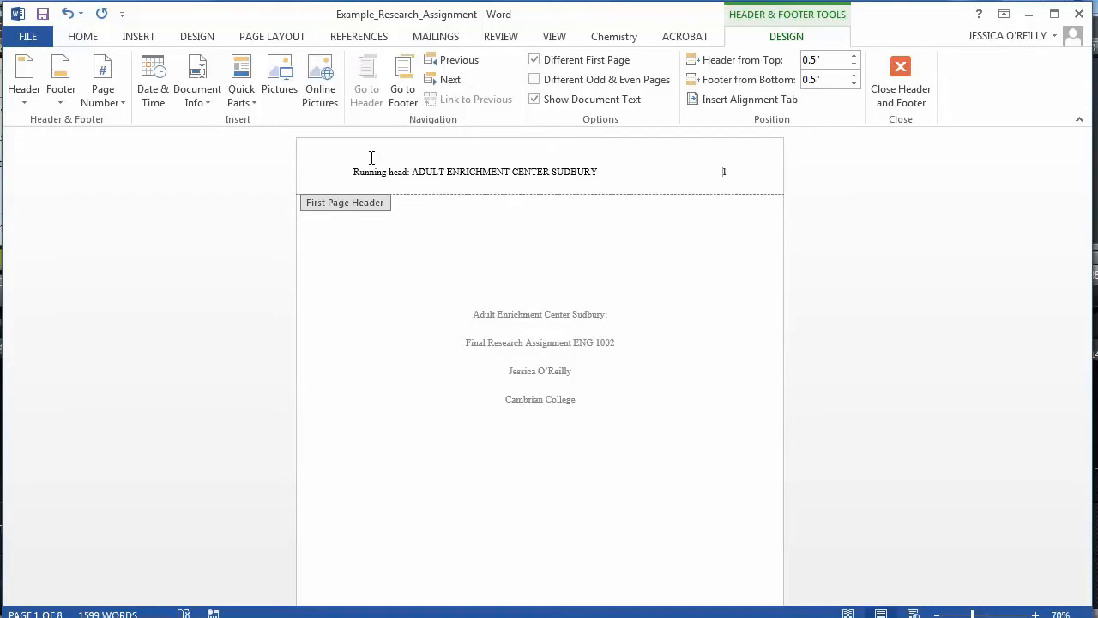
pyautogui.click(895, 75)
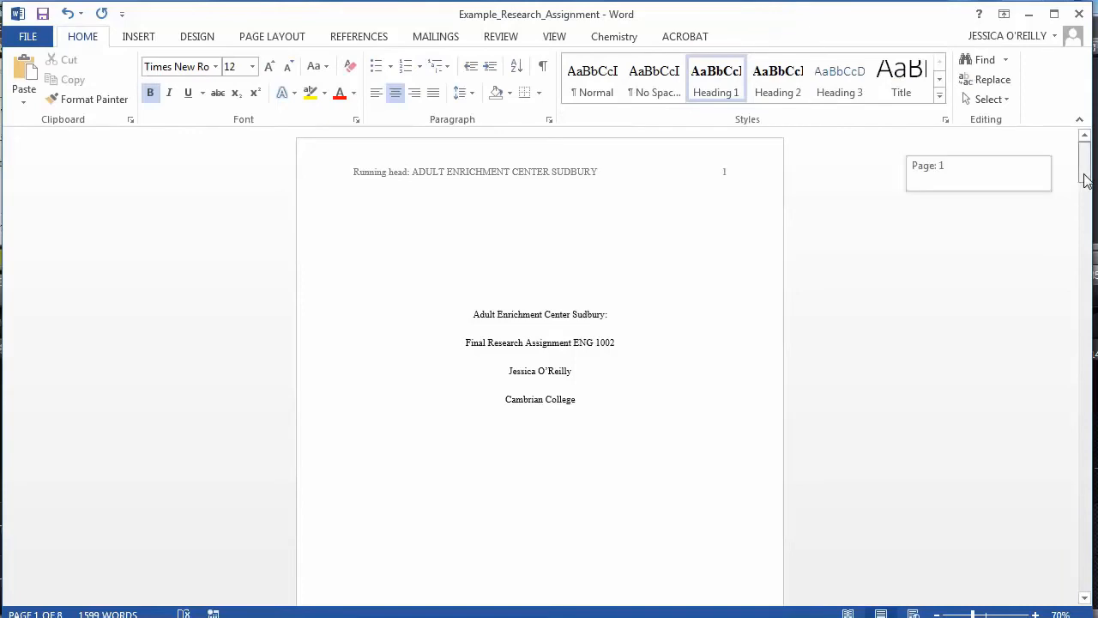
# Add a Plain Number 3 page number at the right of the page 2 header
pyautogui.moveTo(1086, 178); pyautogui.dragTo(1085, 223)
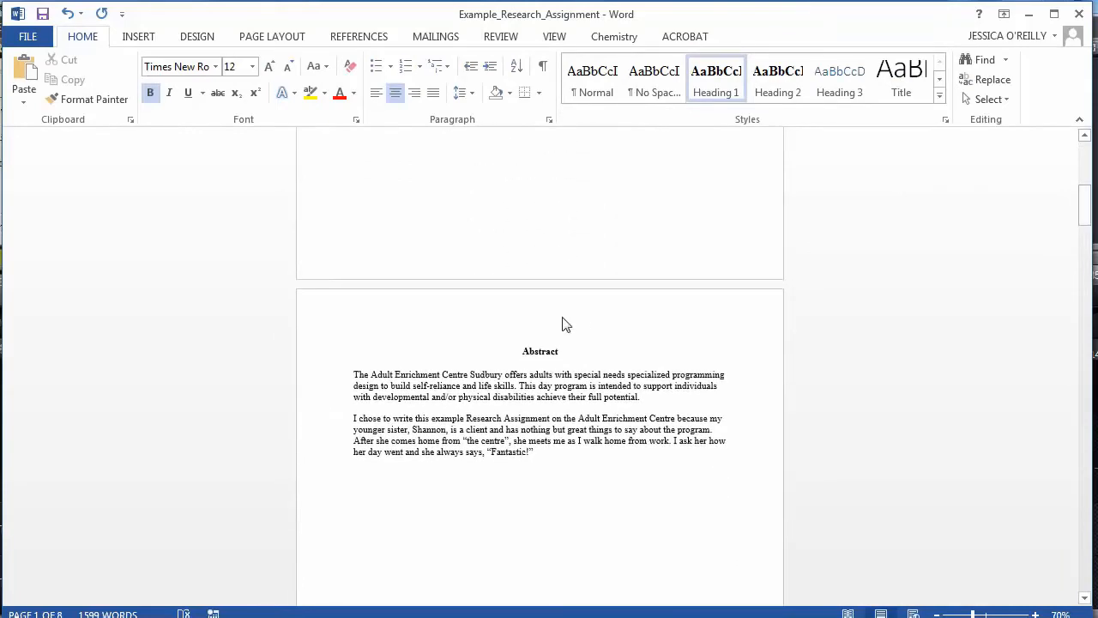
pyautogui.doubleClick(502, 326)
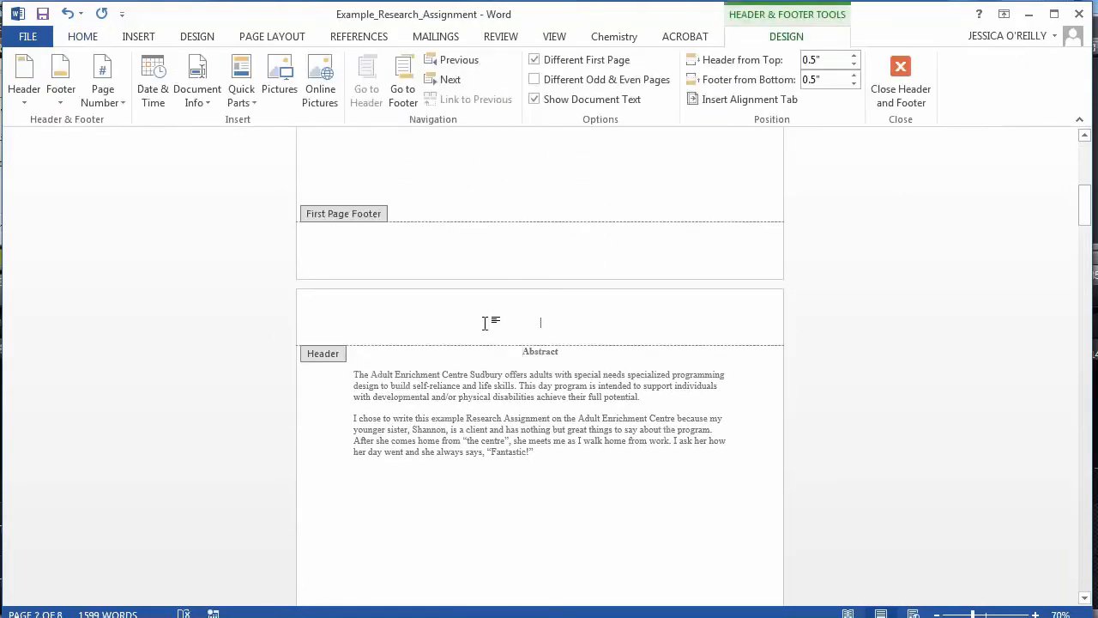
pyautogui.click(138, 36)
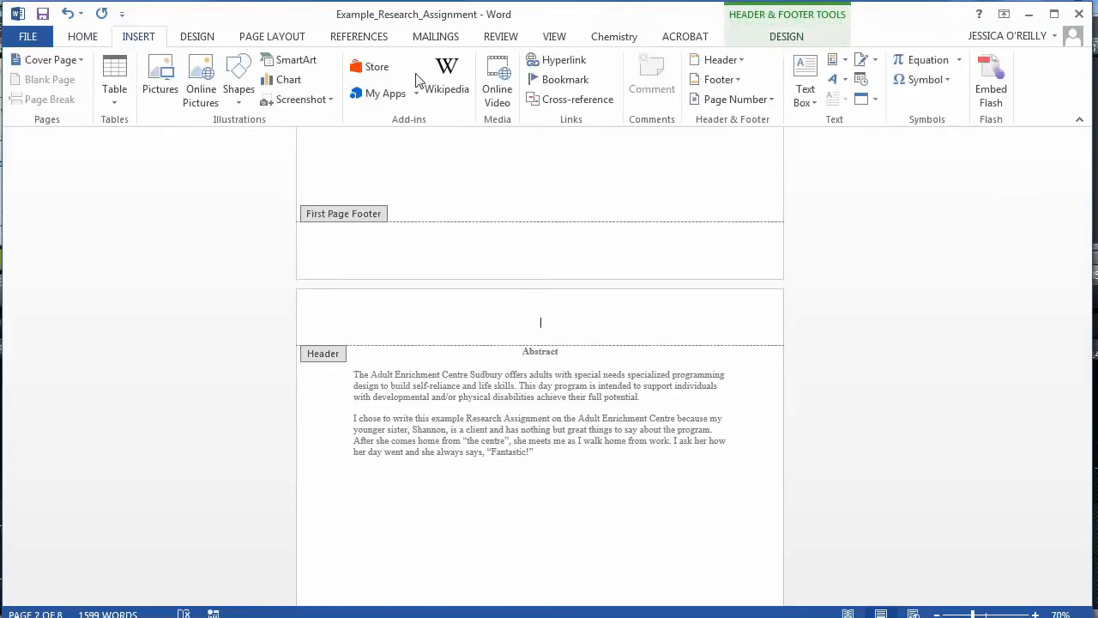
pyautogui.click(755, 101)
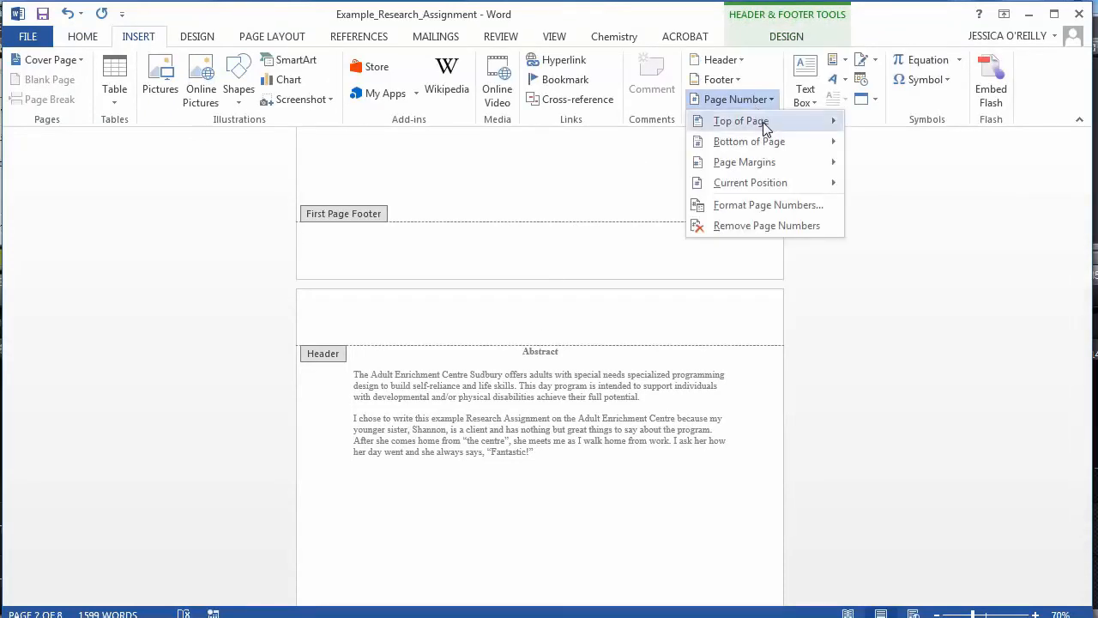
pyautogui.moveTo(764, 125)
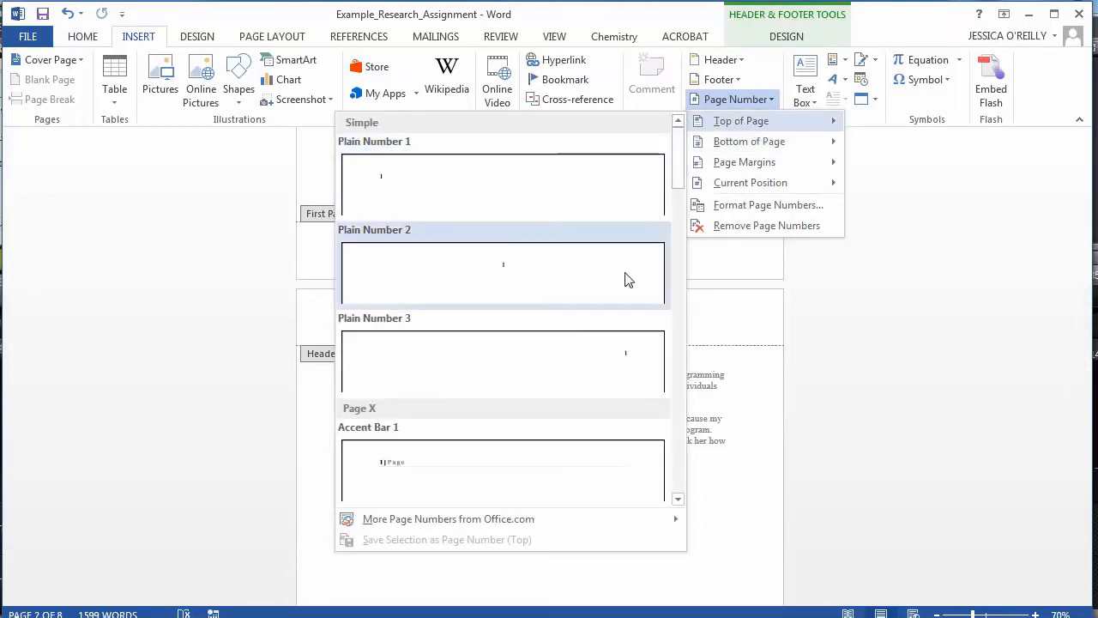
pyautogui.click(614, 363)
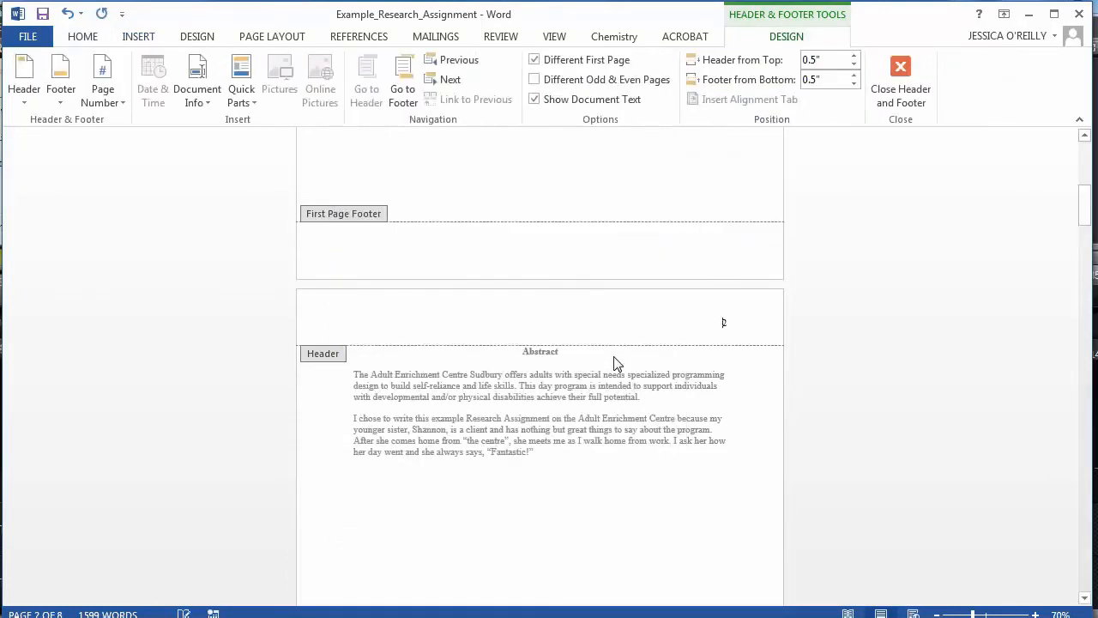
# Type 'ADULT ENRICHMENT CENTER SUDBURY' in the header, left-aligned before the page number
pyautogui.click(698, 324)
pyautogui.write('ADULT ENRICH')
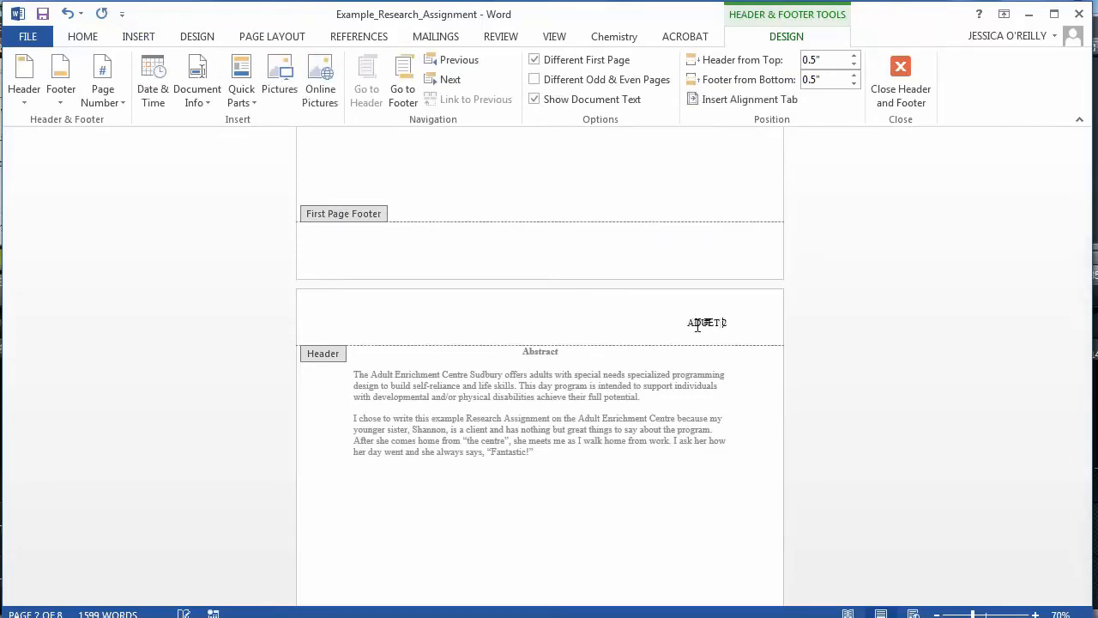
pyautogui.write('MENT CENTER SUDBURY')
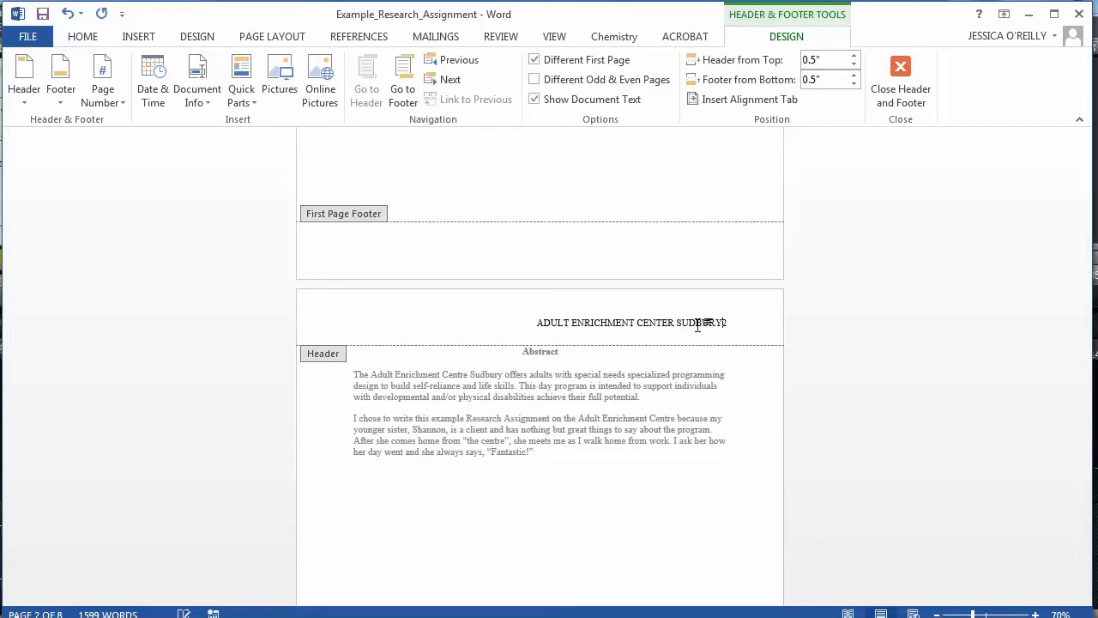
pyautogui.hotkey('ctrl', 'l')
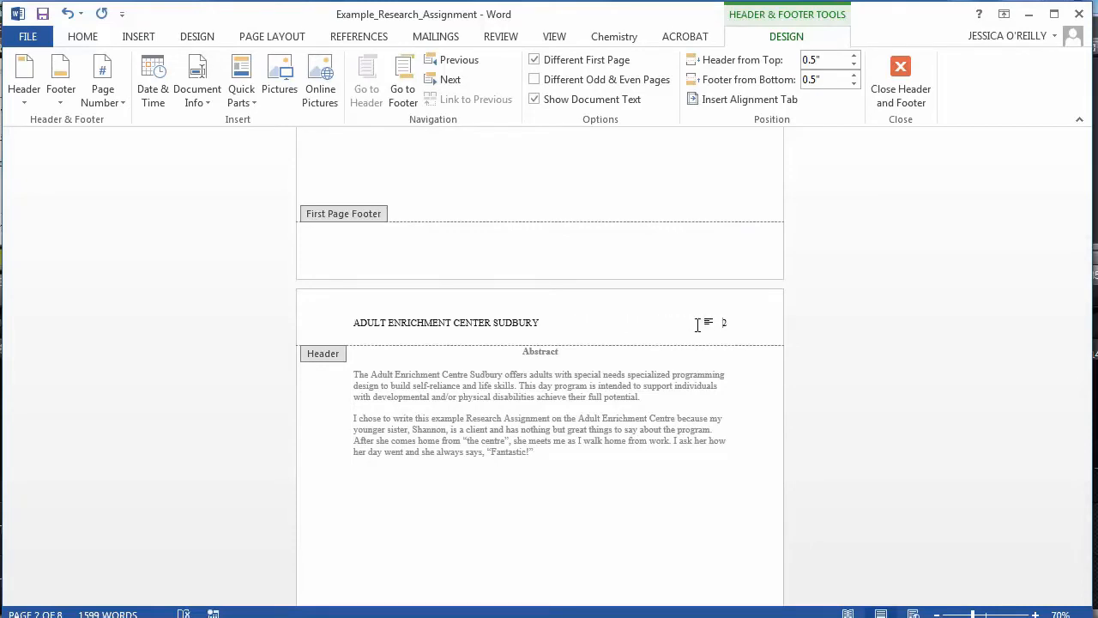
pyautogui.click(900, 73)
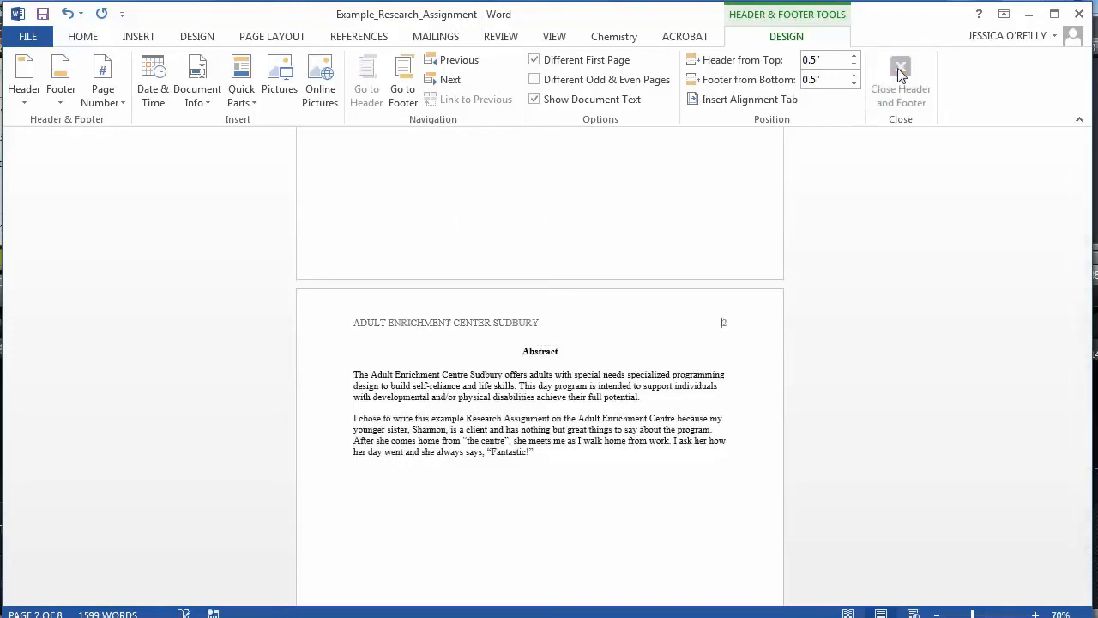
pyautogui.moveTo(1081, 213)
pyautogui.mouseDown()
pyautogui.moveTo(1086, 158)
pyautogui.moveTo(1082, 220)
pyautogui.mouseUp()
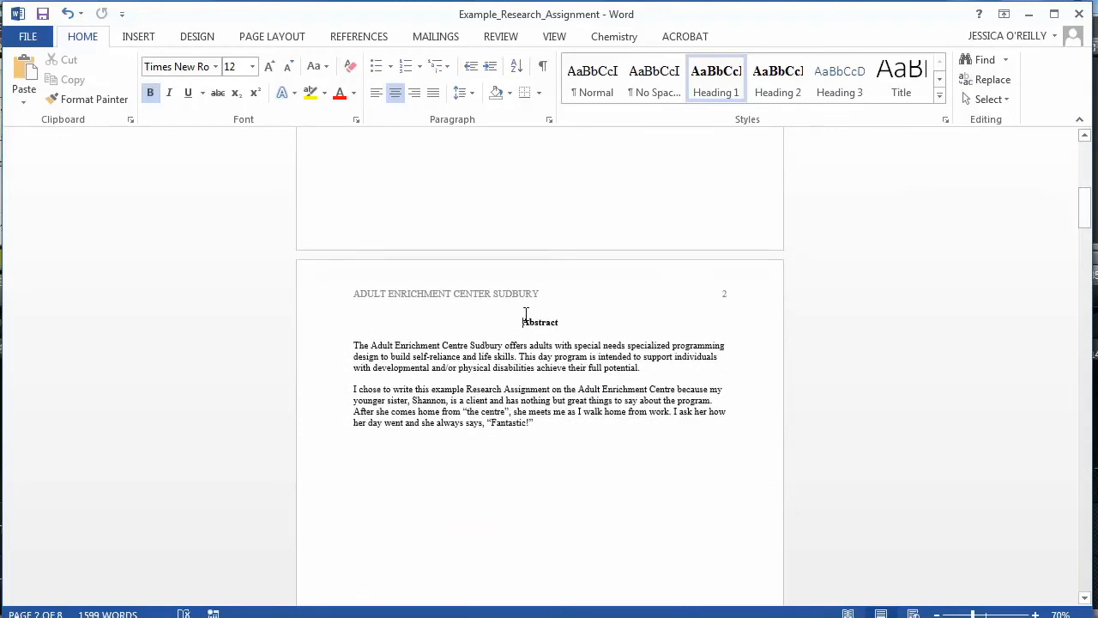
# Push the Abstract heading down with a blank line and update only the table of contents page numbers
pyautogui.press('Return')
pyautogui.press('Return')
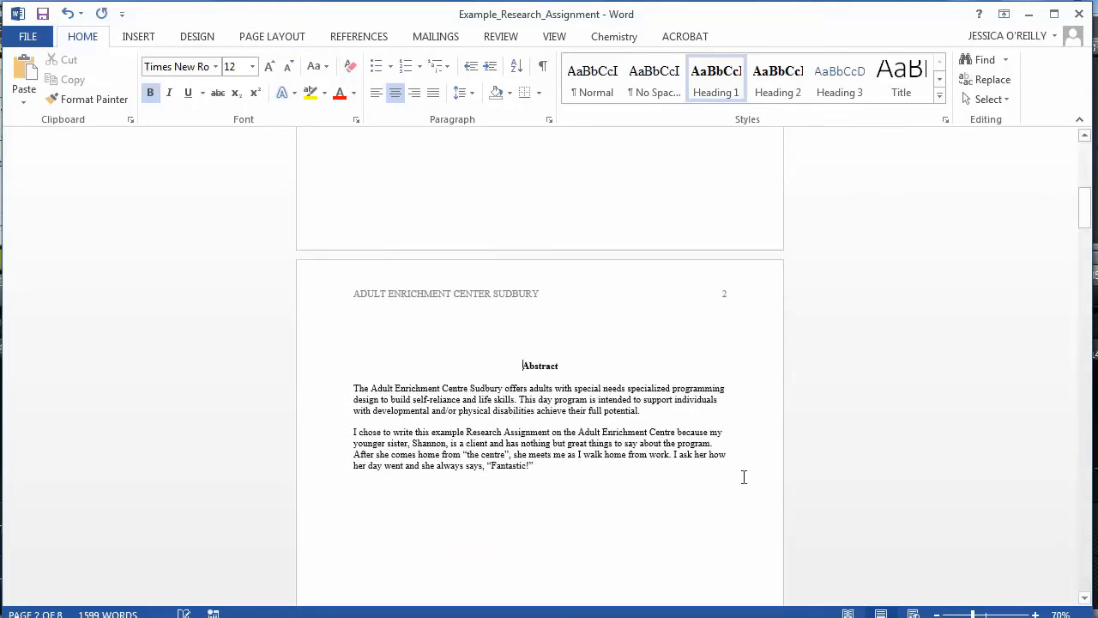
pyautogui.moveTo(1084, 207); pyautogui.dragTo(1064, 286)
pyautogui.click(486, 248)
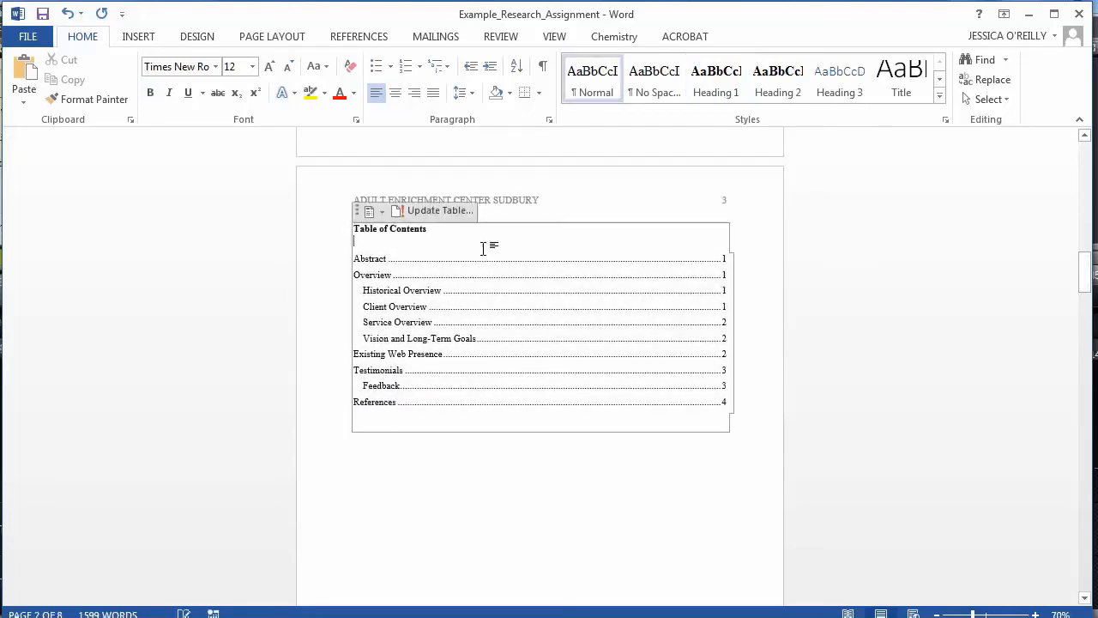
pyautogui.click(436, 212)
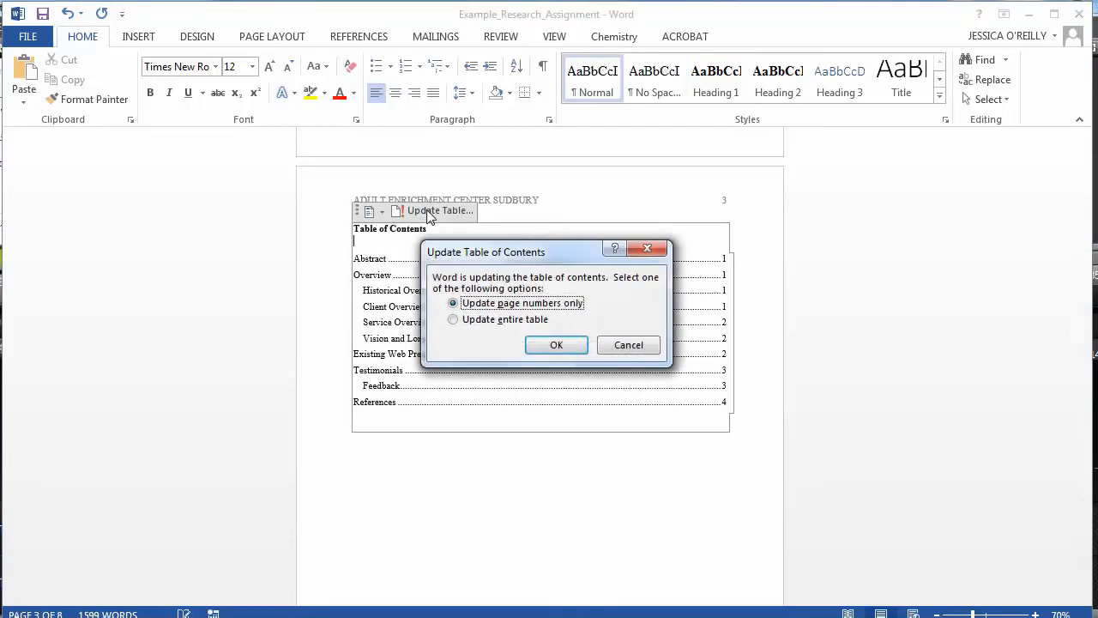
pyautogui.click(556, 345)
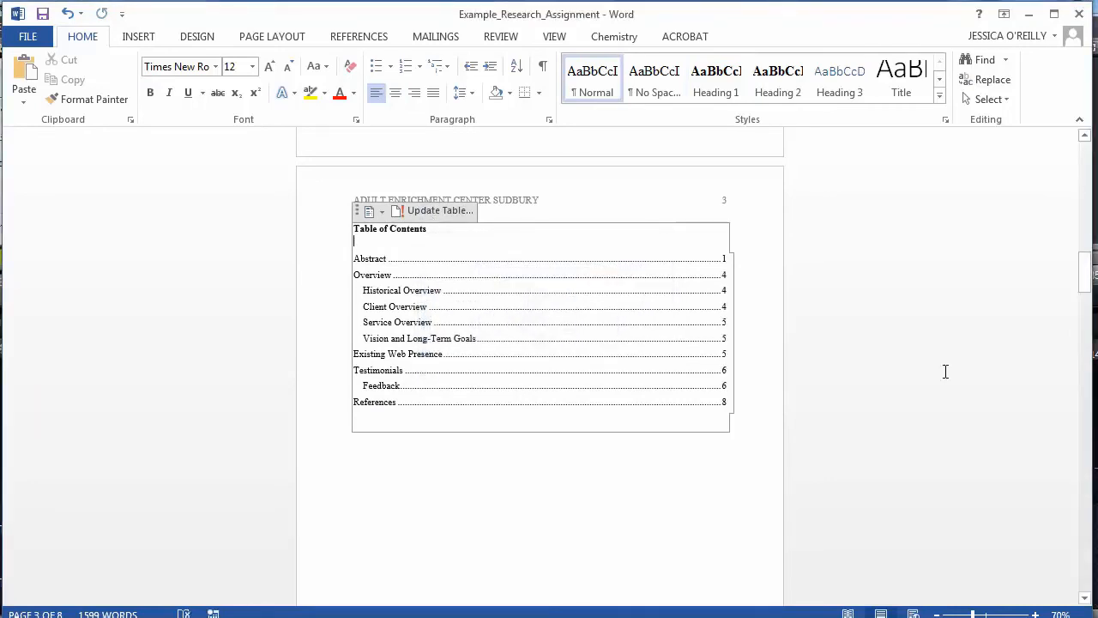
pyautogui.moveTo(1083, 277); pyautogui.dragTo(1070, 344)
pyautogui.moveTo(1069, 354); pyautogui.dragTo(1055, 434)
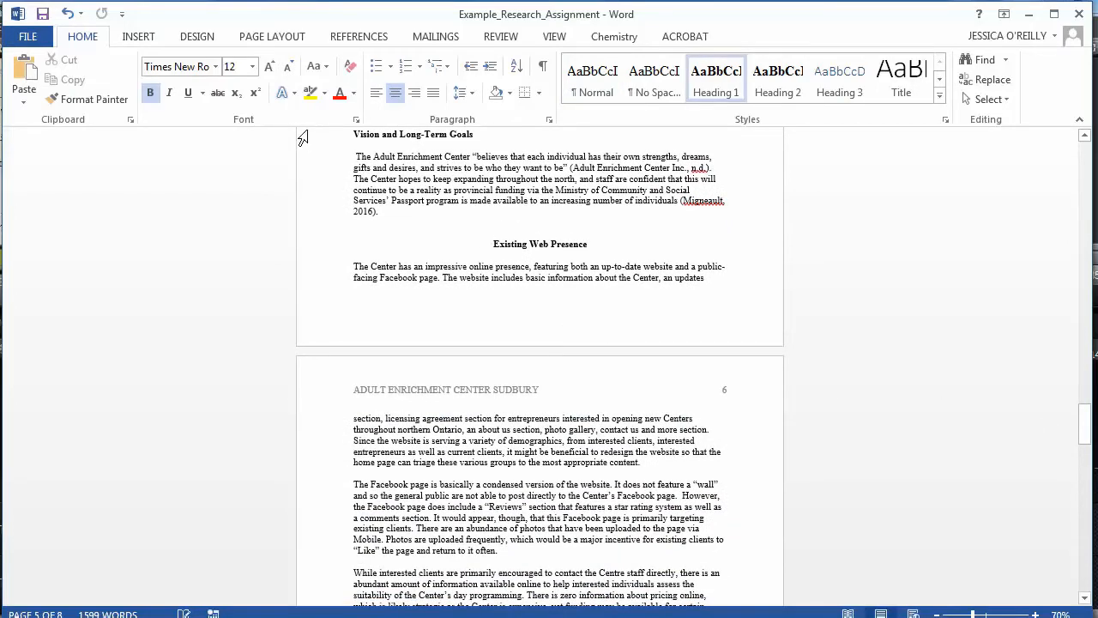
# Insert a page break so Existing Web Presence starts at the top of page 6
pyautogui.click(141, 40)
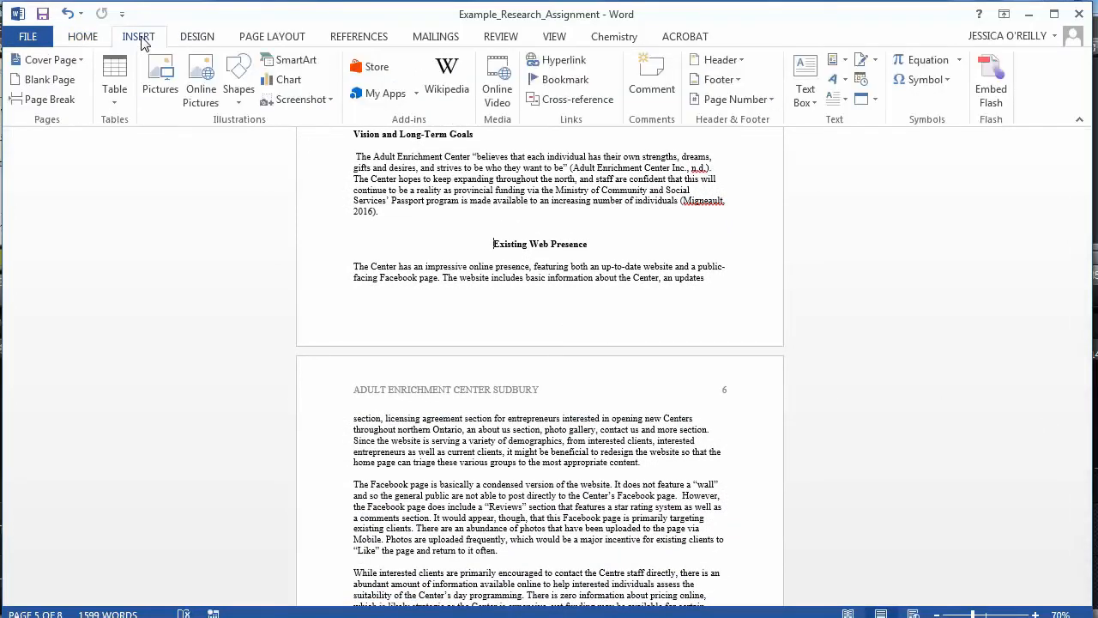
pyautogui.click(47, 101)
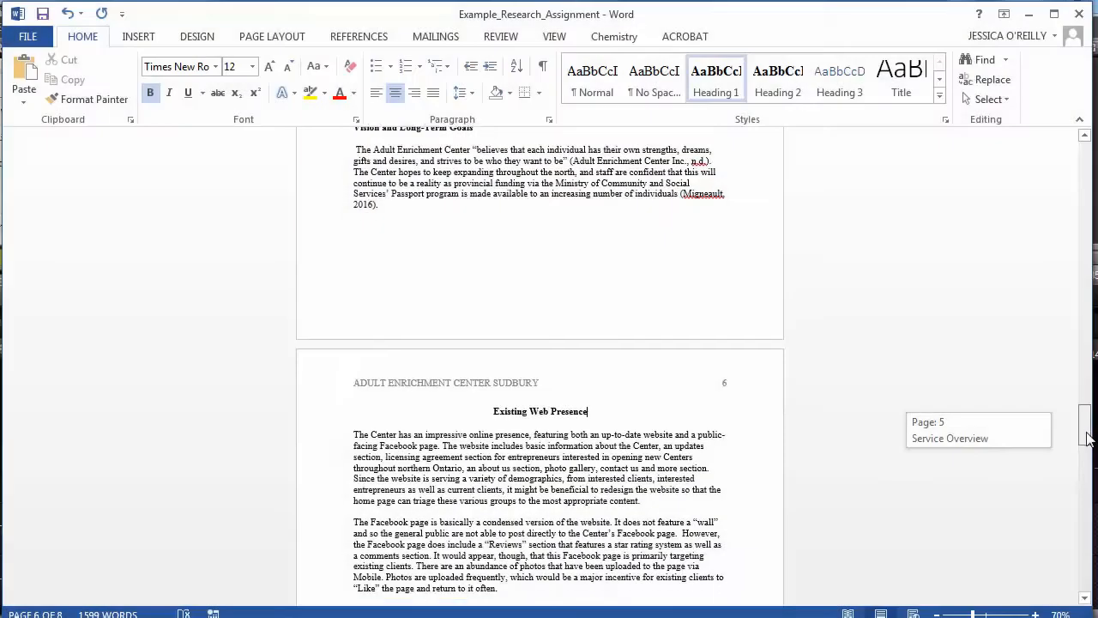
pyautogui.moveTo(1087, 436); pyautogui.dragTo(1086, 139)
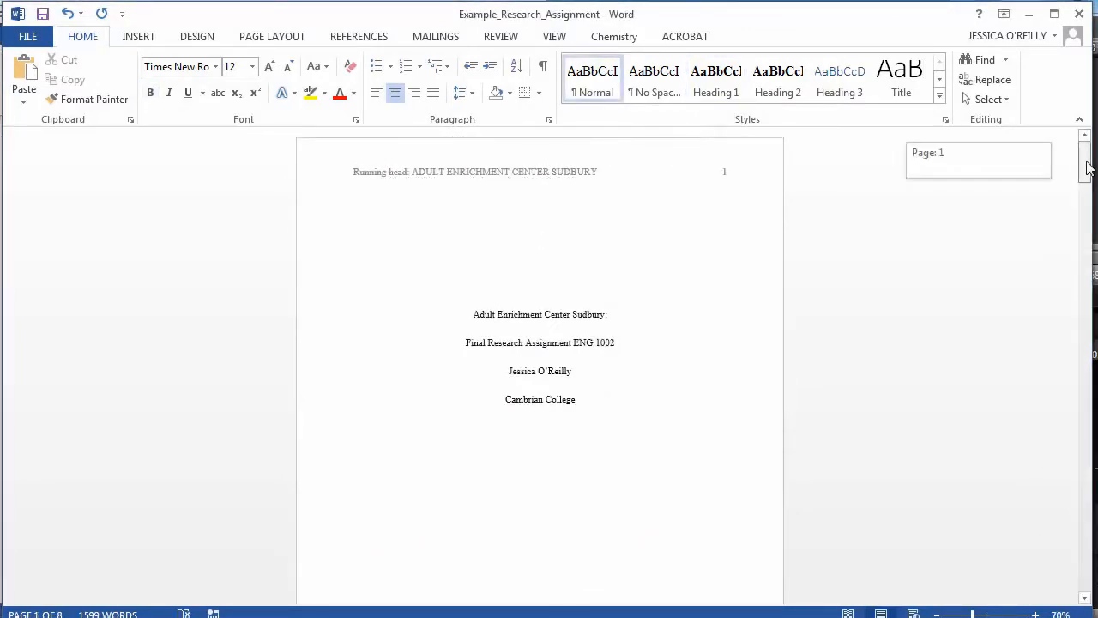
pyautogui.moveTo(1088, 166); pyautogui.dragTo(1036, 330)
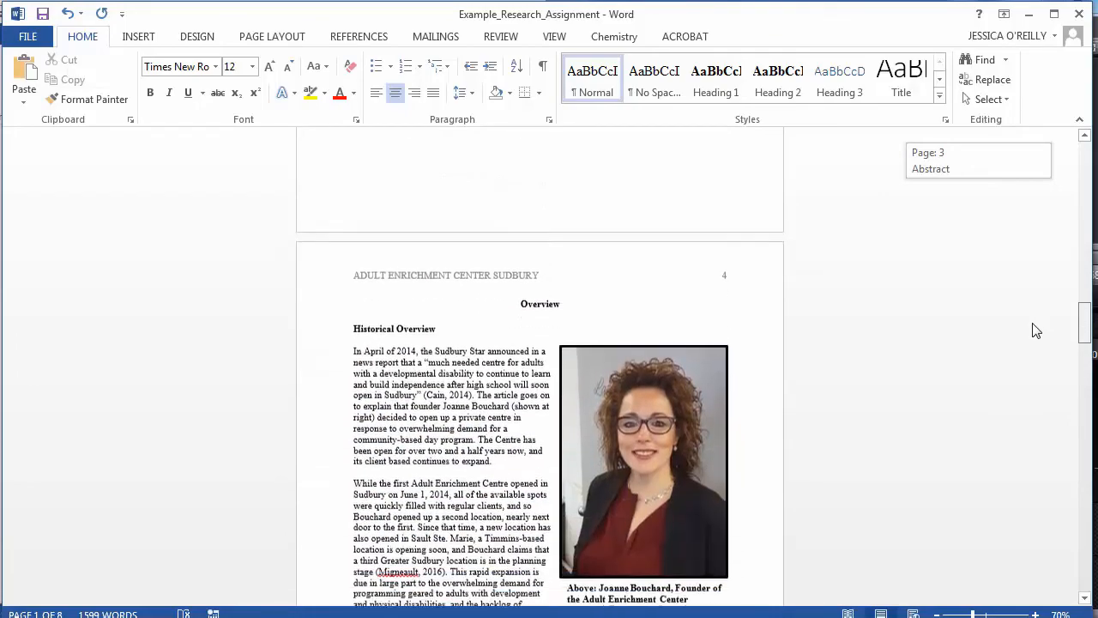
pyautogui.moveTo(1036, 331); pyautogui.dragTo(1035, 337)
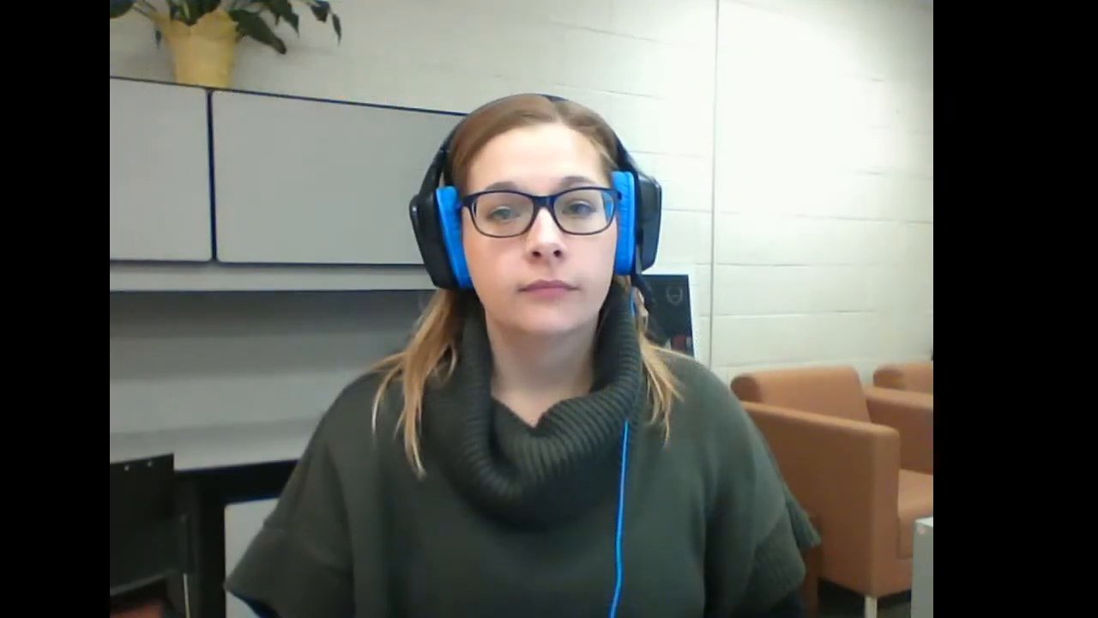